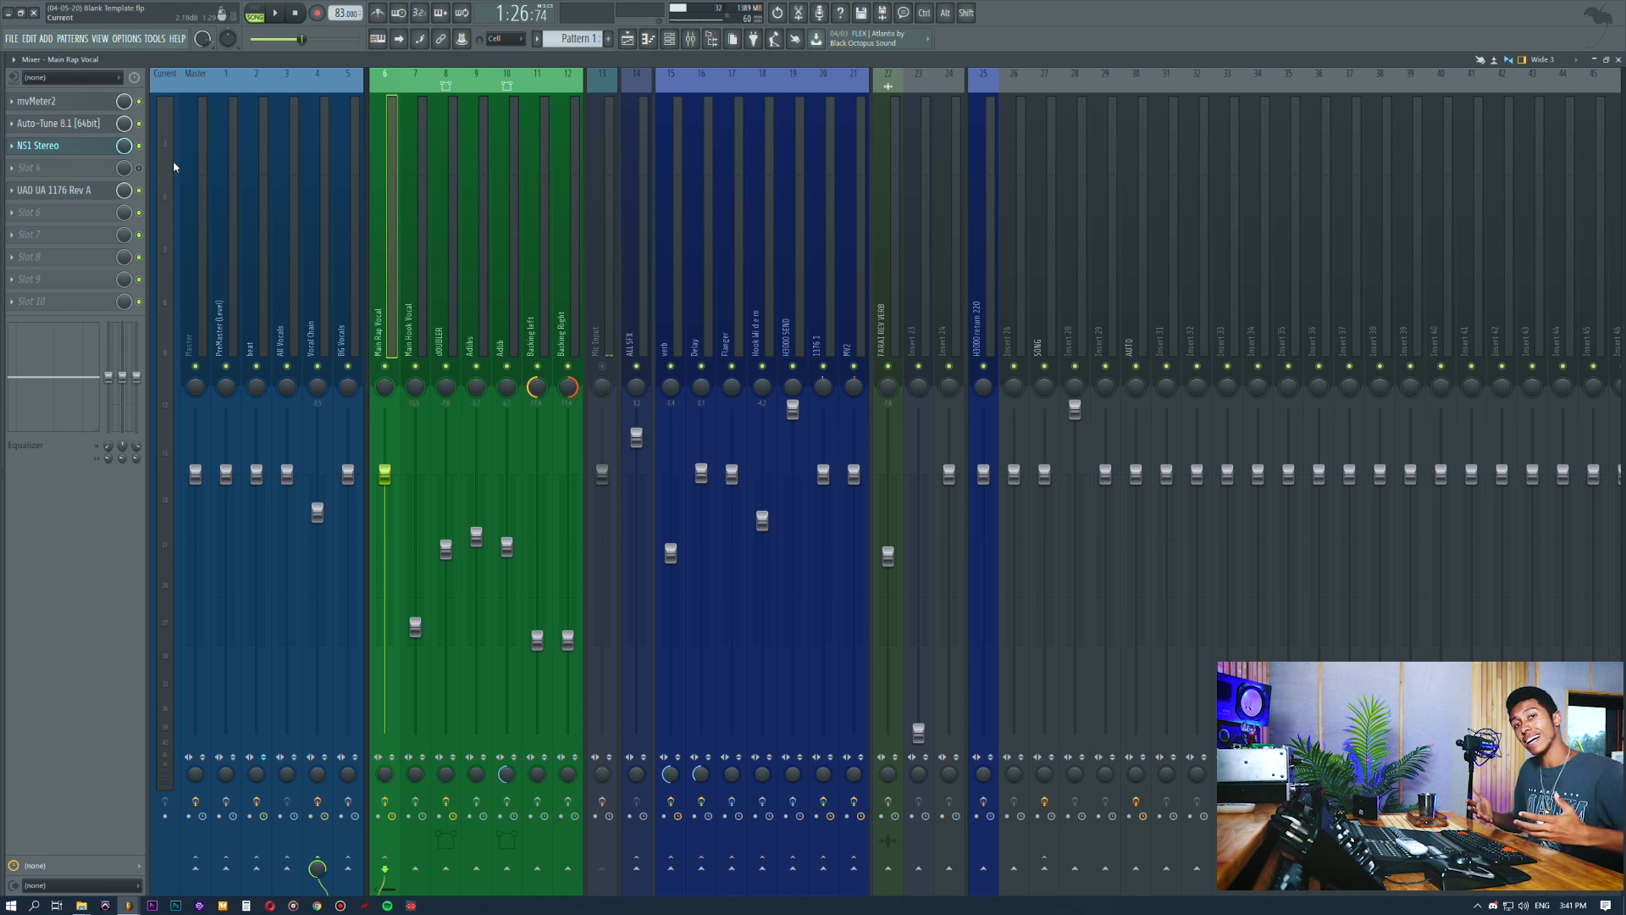
# Start song playback and inspect the FabFilter Pro-Q 3 curve on the Vocal Chain mixer track
pyautogui.click(326, 218)
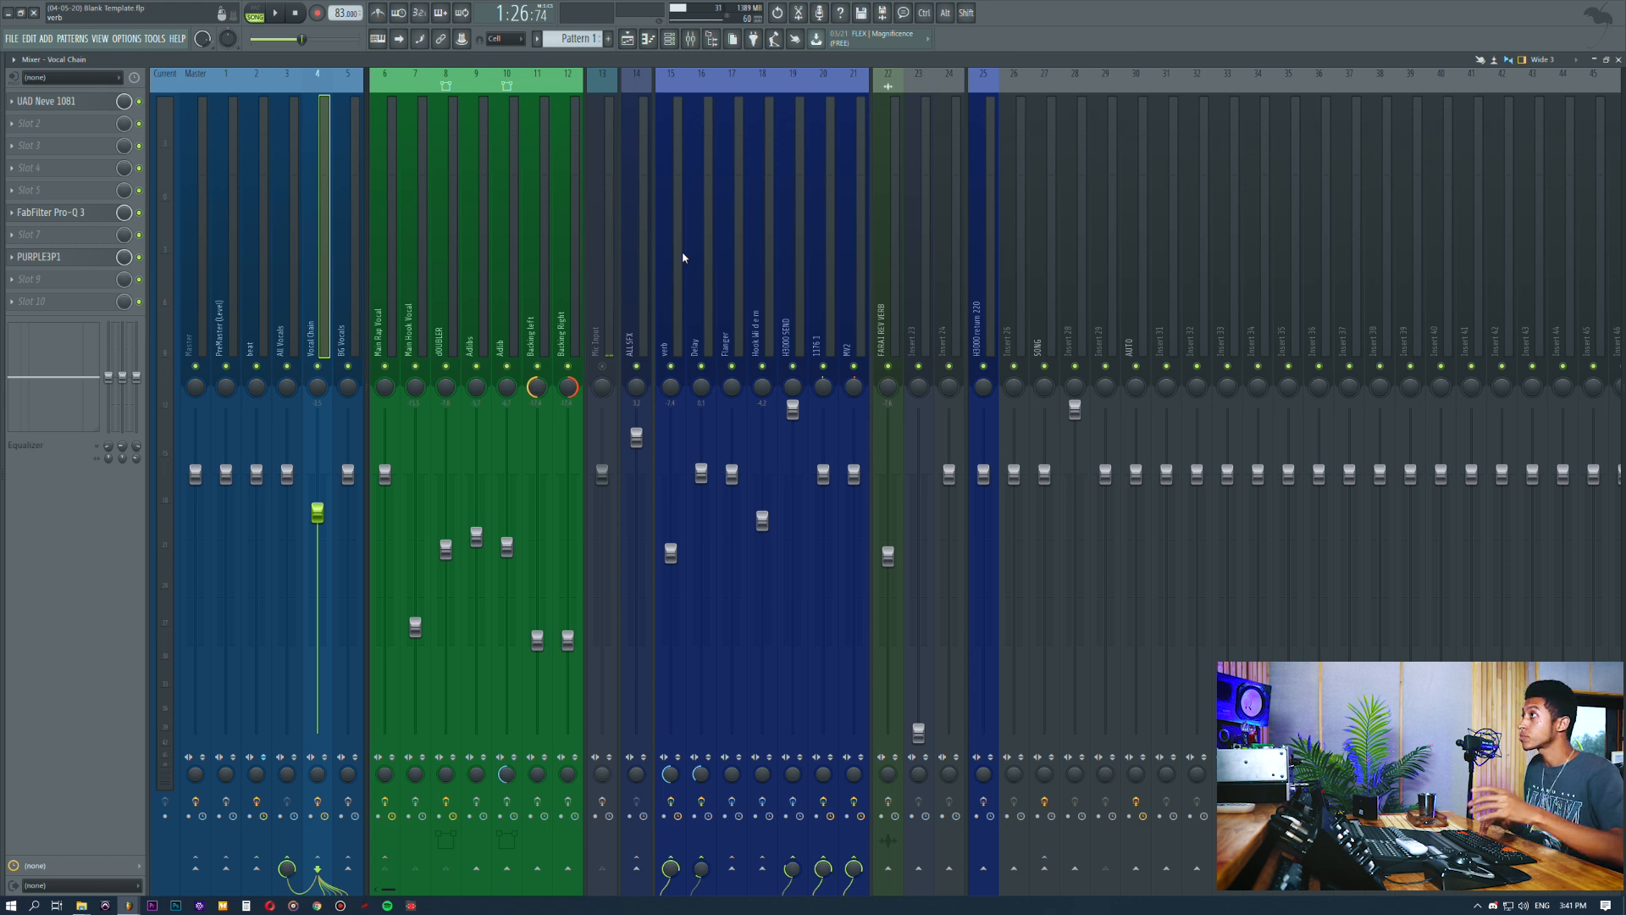
pyautogui.press('space')
pyautogui.click(631, 41)
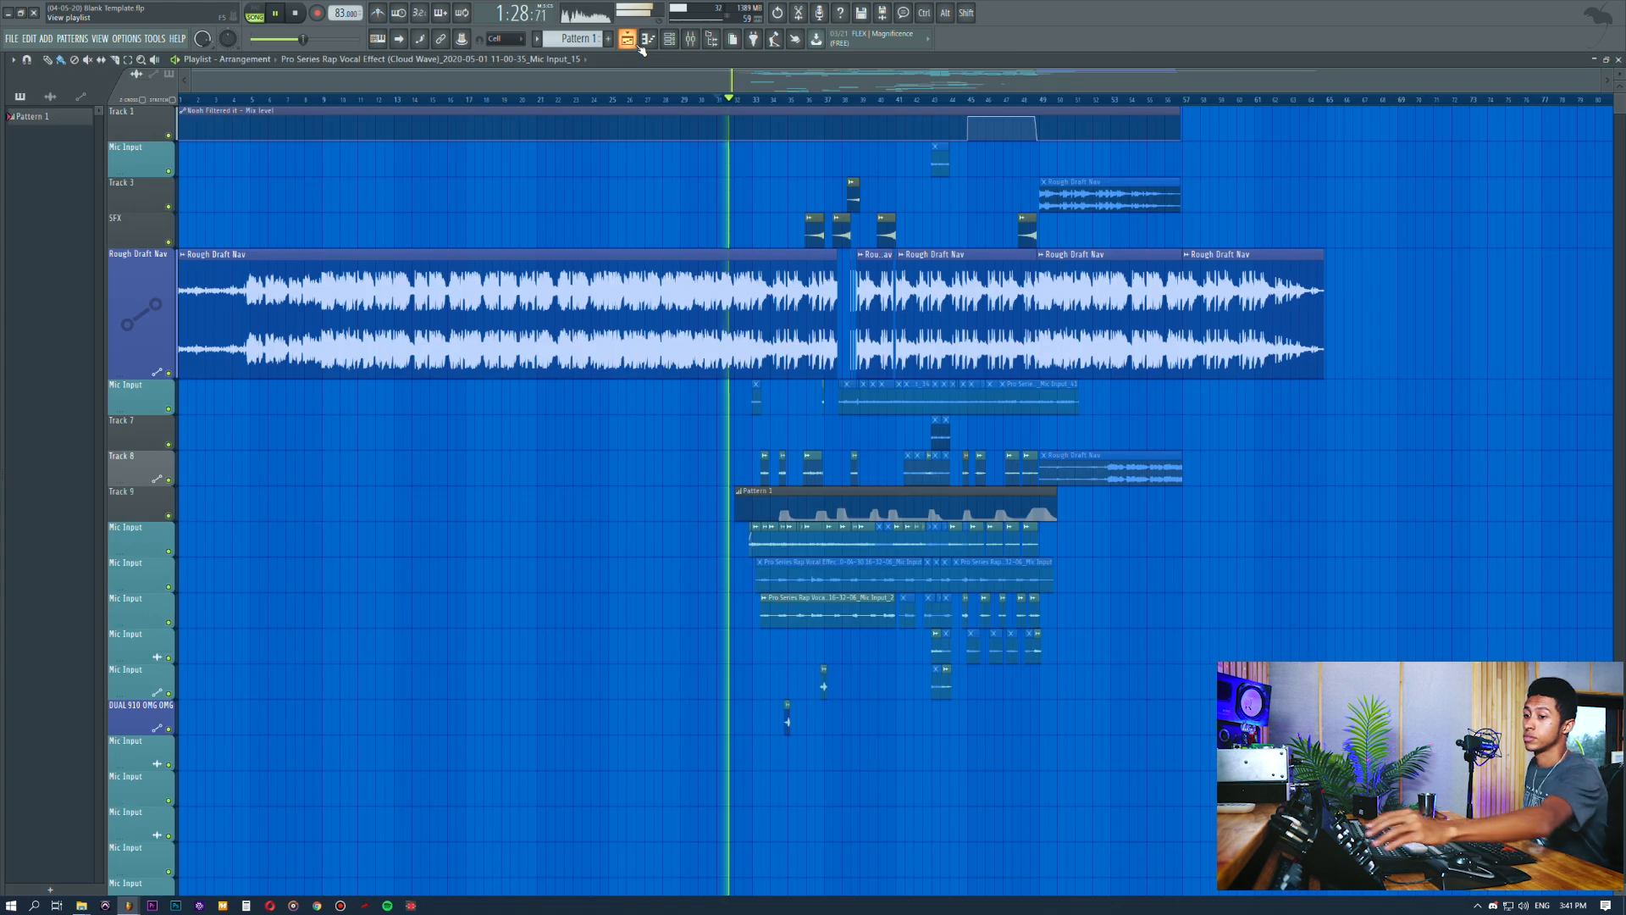
pyautogui.click(690, 39)
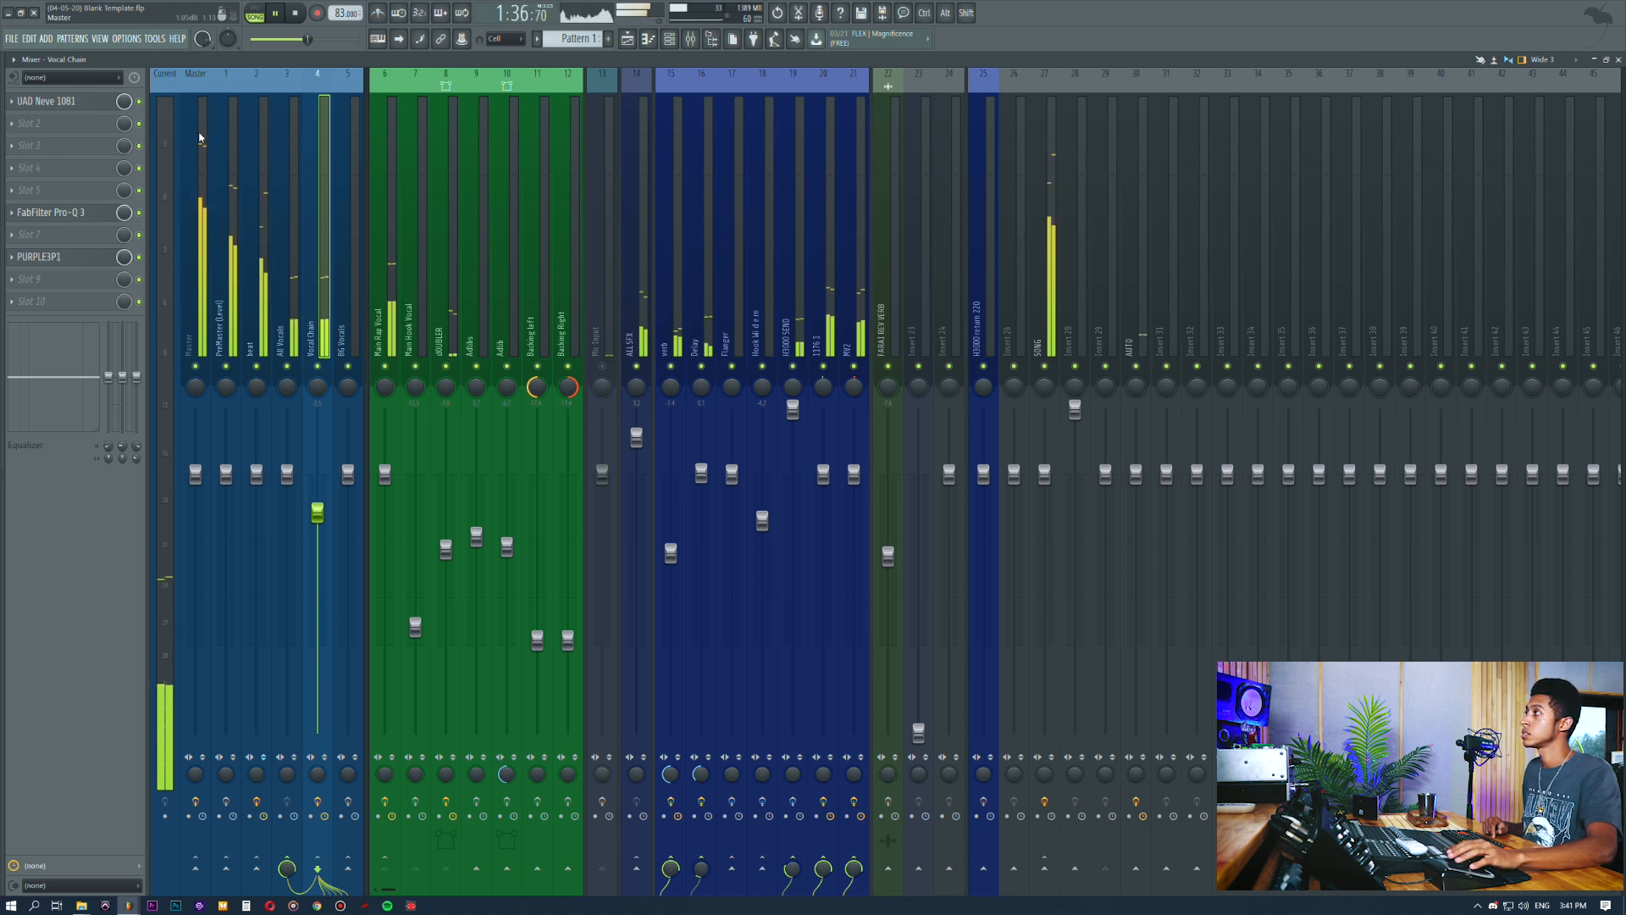
pyautogui.click(84, 212)
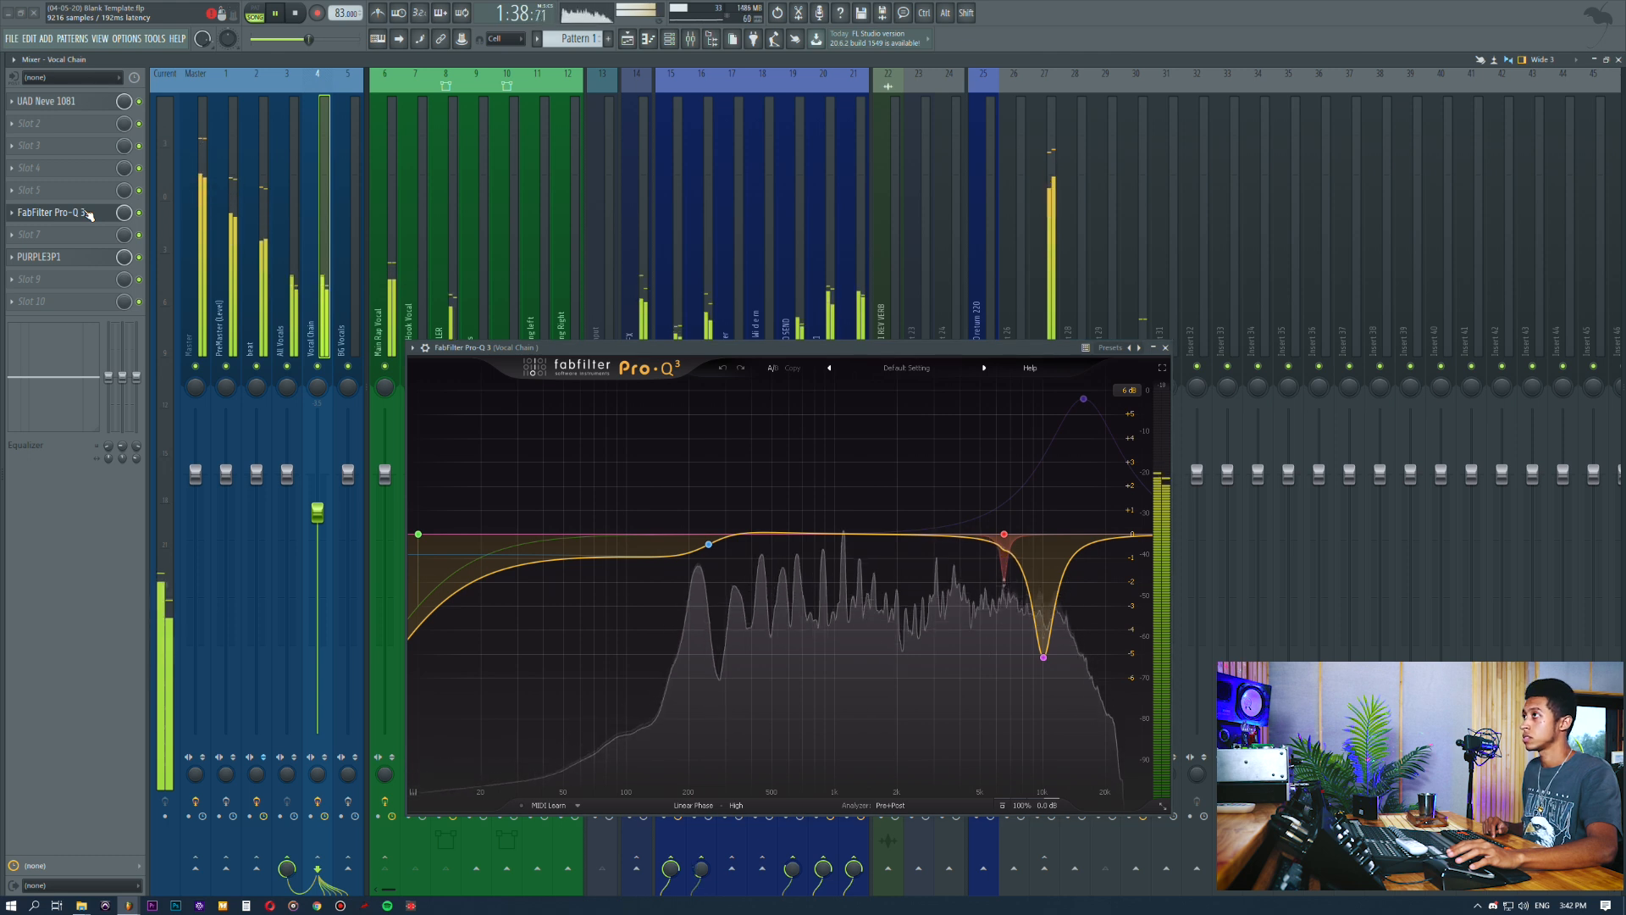
pyautogui.click(85, 212)
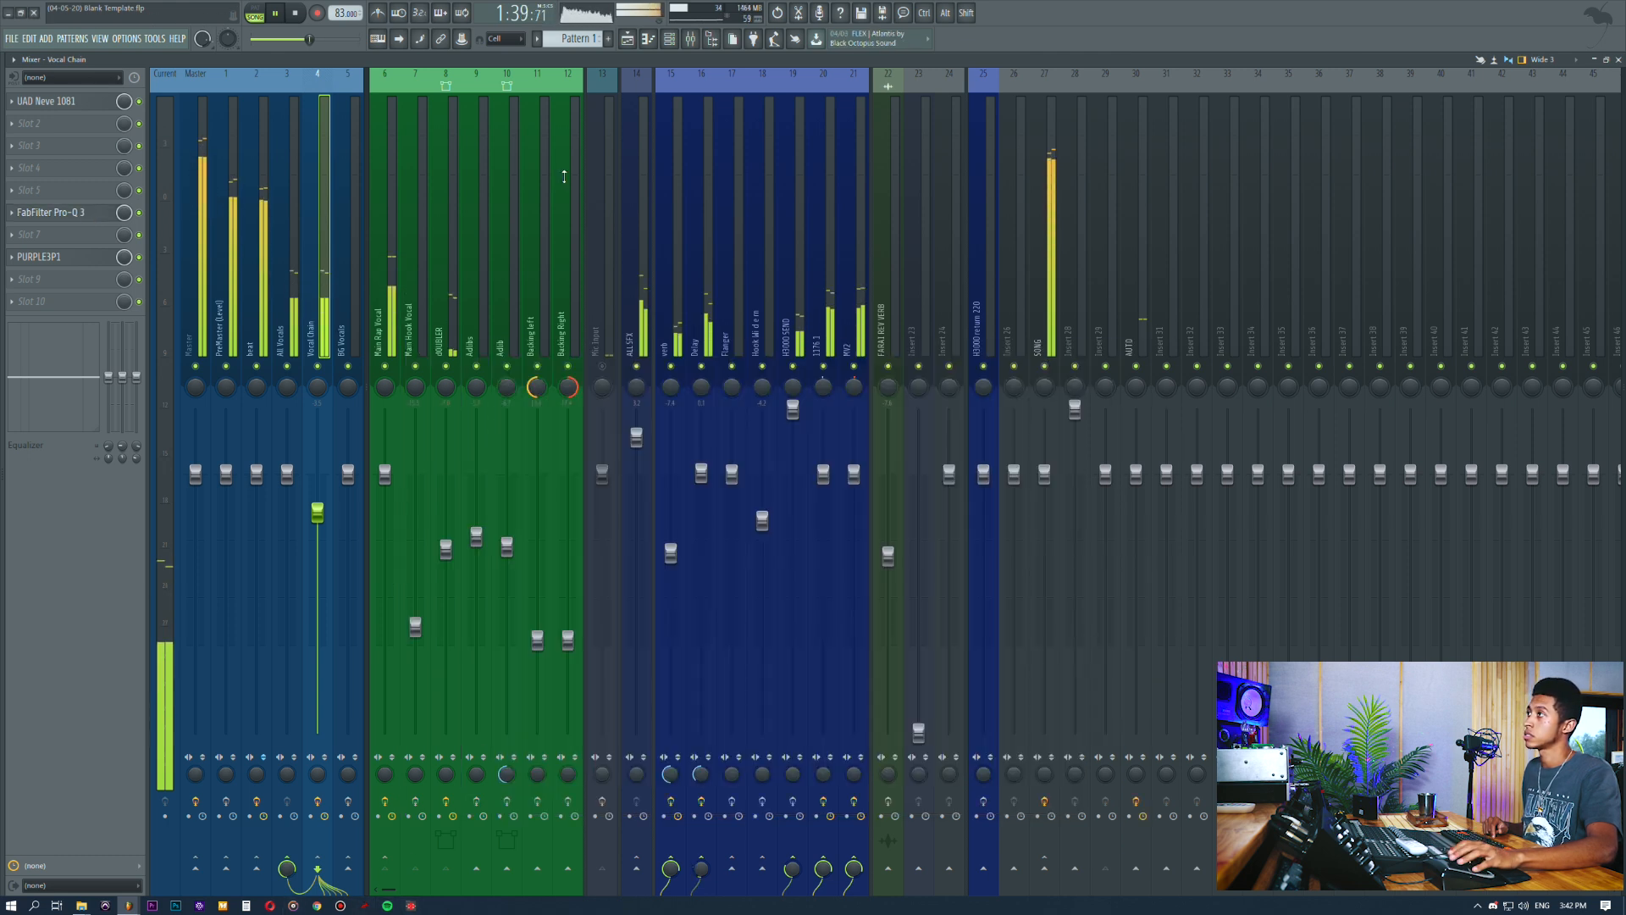
# Enlarge the Mic Input playlist track directly below Track 9 and rename it "Main Vocal"
pyautogui.click(638, 38)
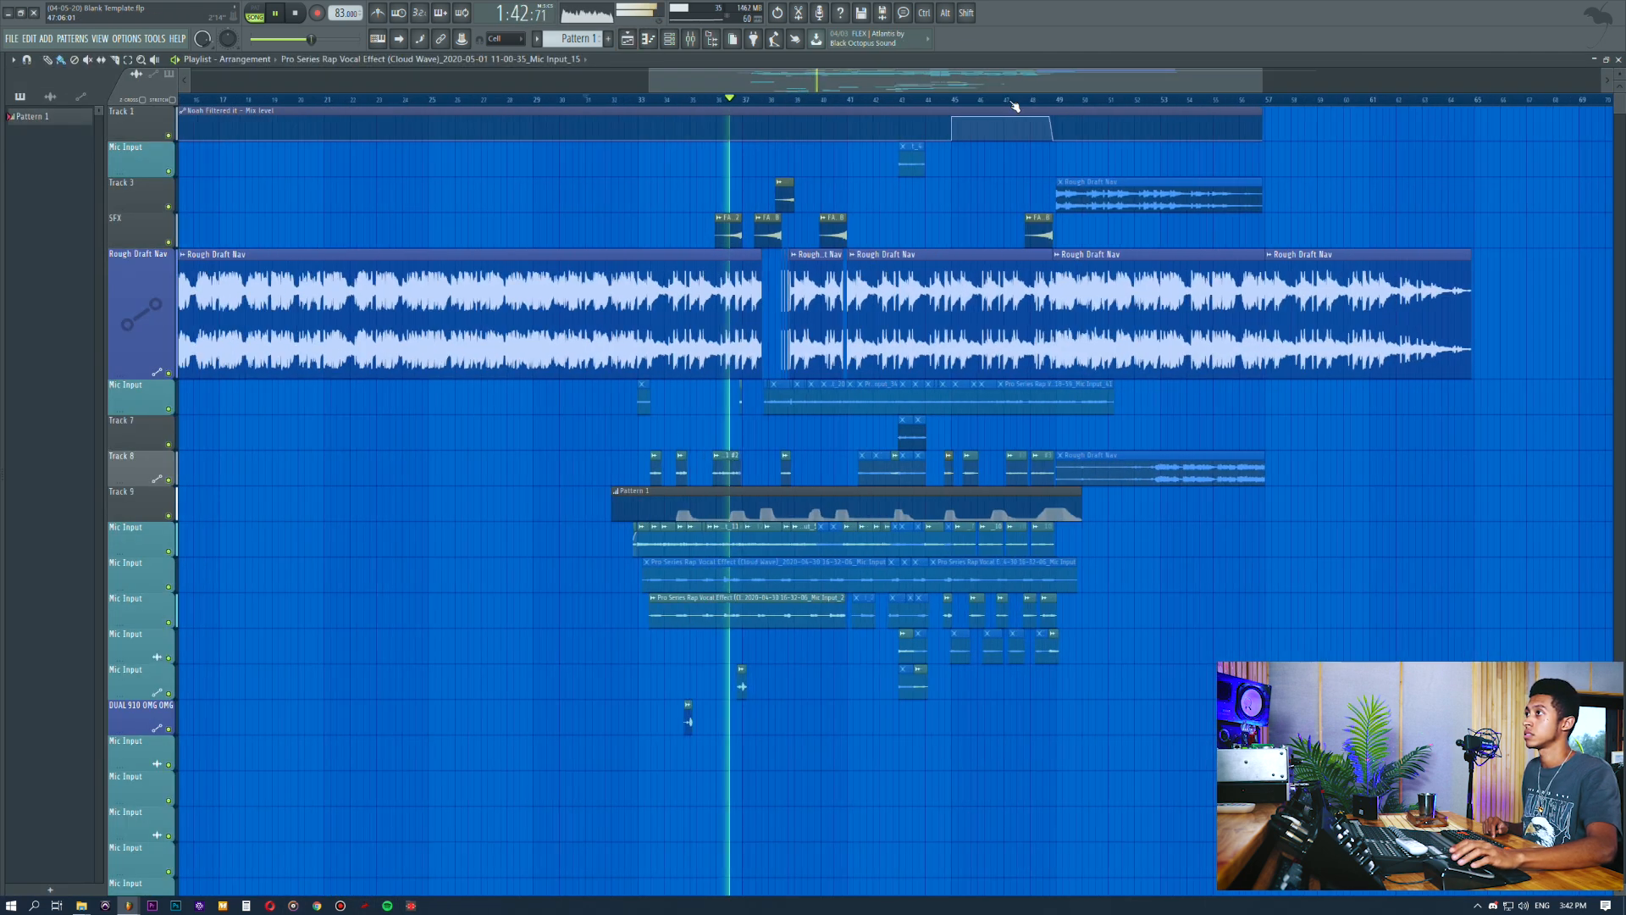
pyautogui.scroll(3, 1013, 104)
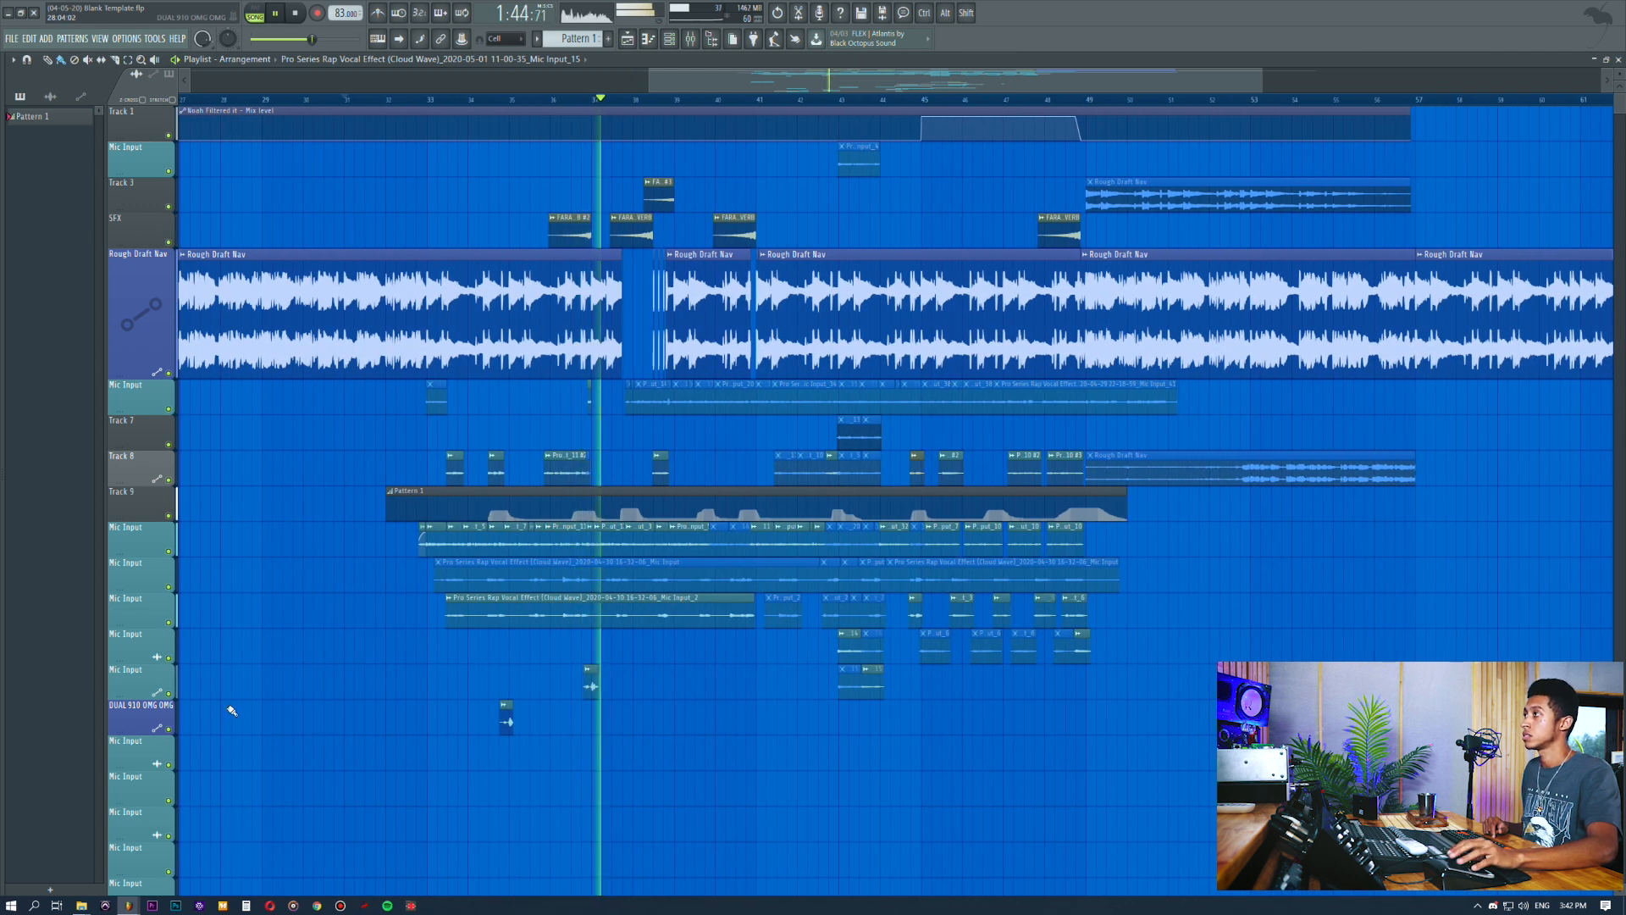
pyautogui.moveTo(142, 557); pyautogui.dragTo(143, 611)
pyautogui.middleClick(143, 565)
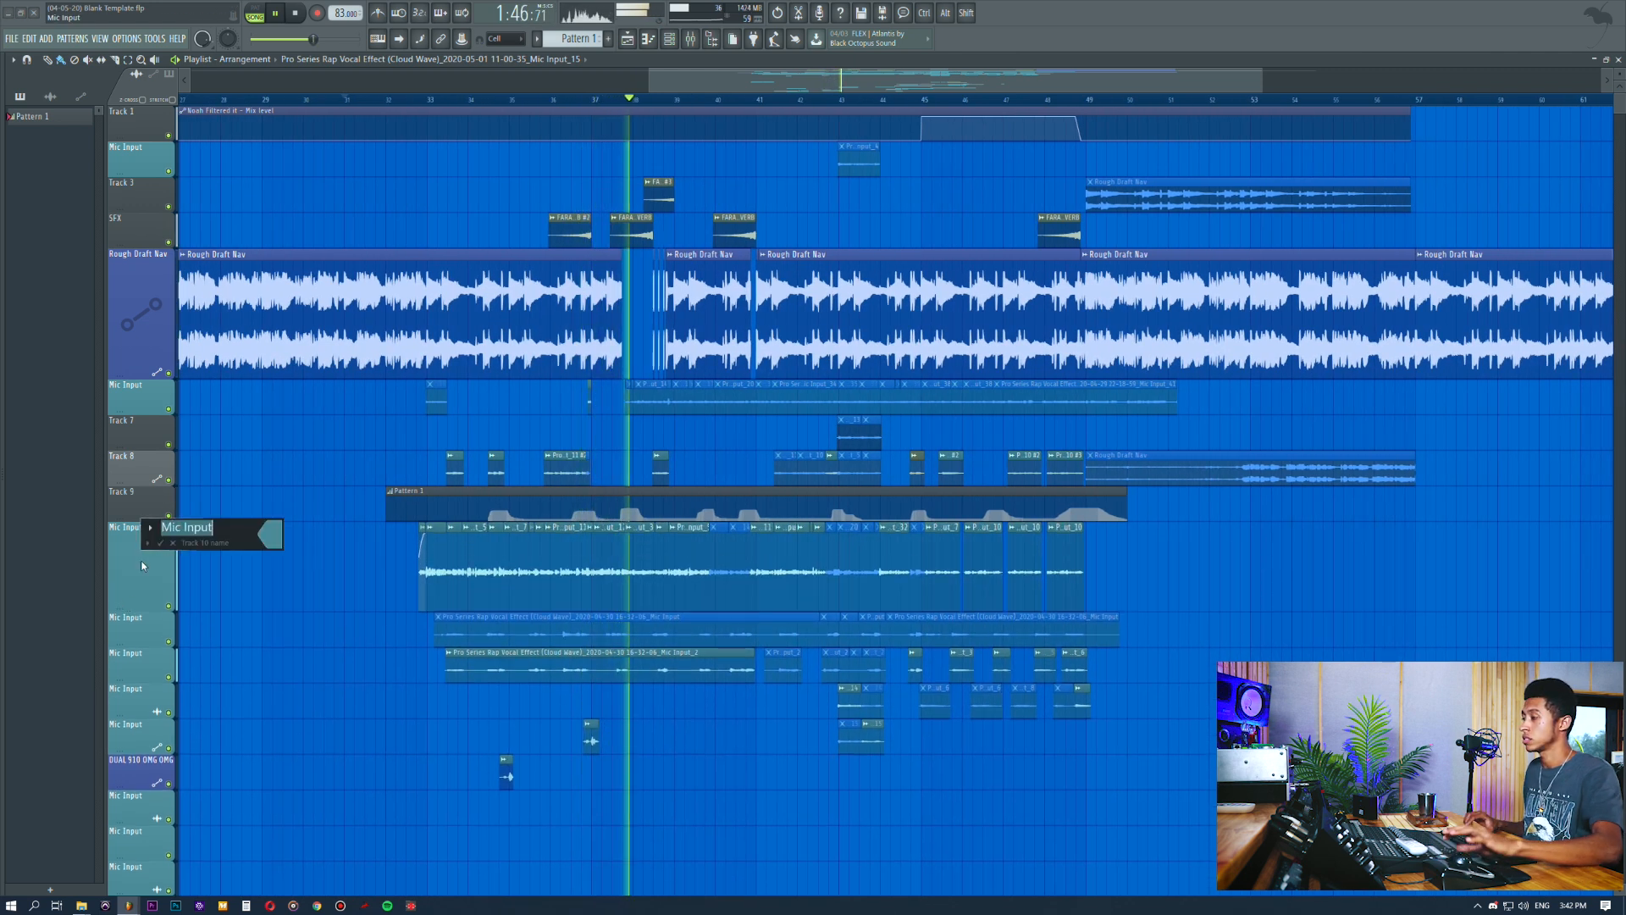
pyautogui.write('Mic Input')
pyautogui.press('Return')
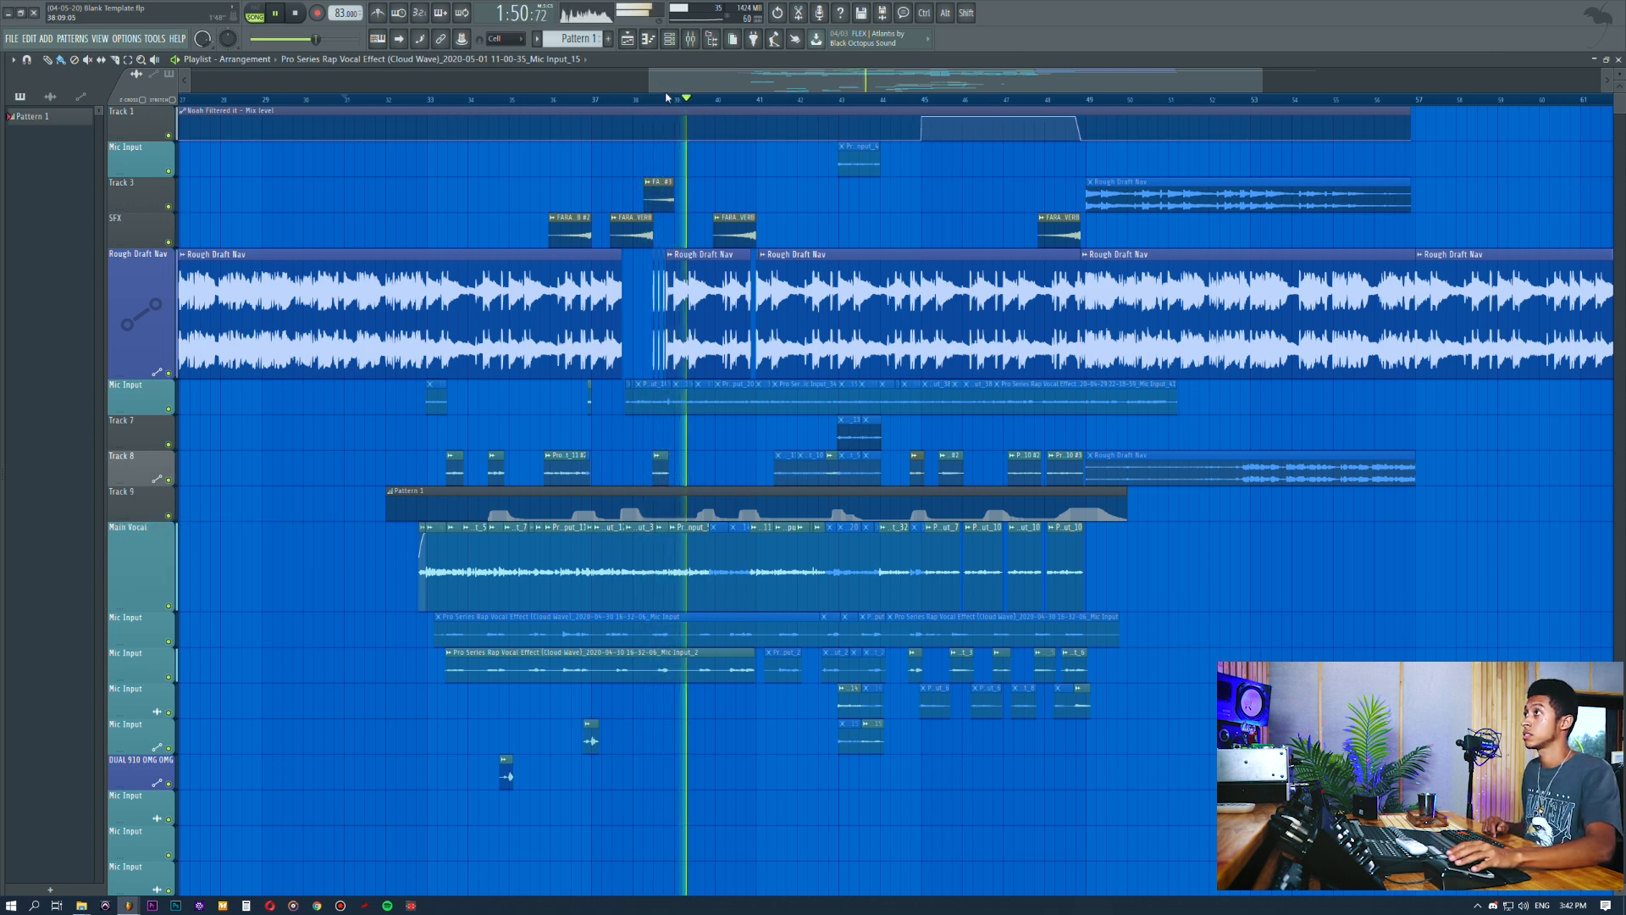
# Examine the vocal, effect and beat clips across the playlist arrangement while the song plays
pyautogui.scroll(6, 667, 97)
pyautogui.scroll(-6, 666, 97)
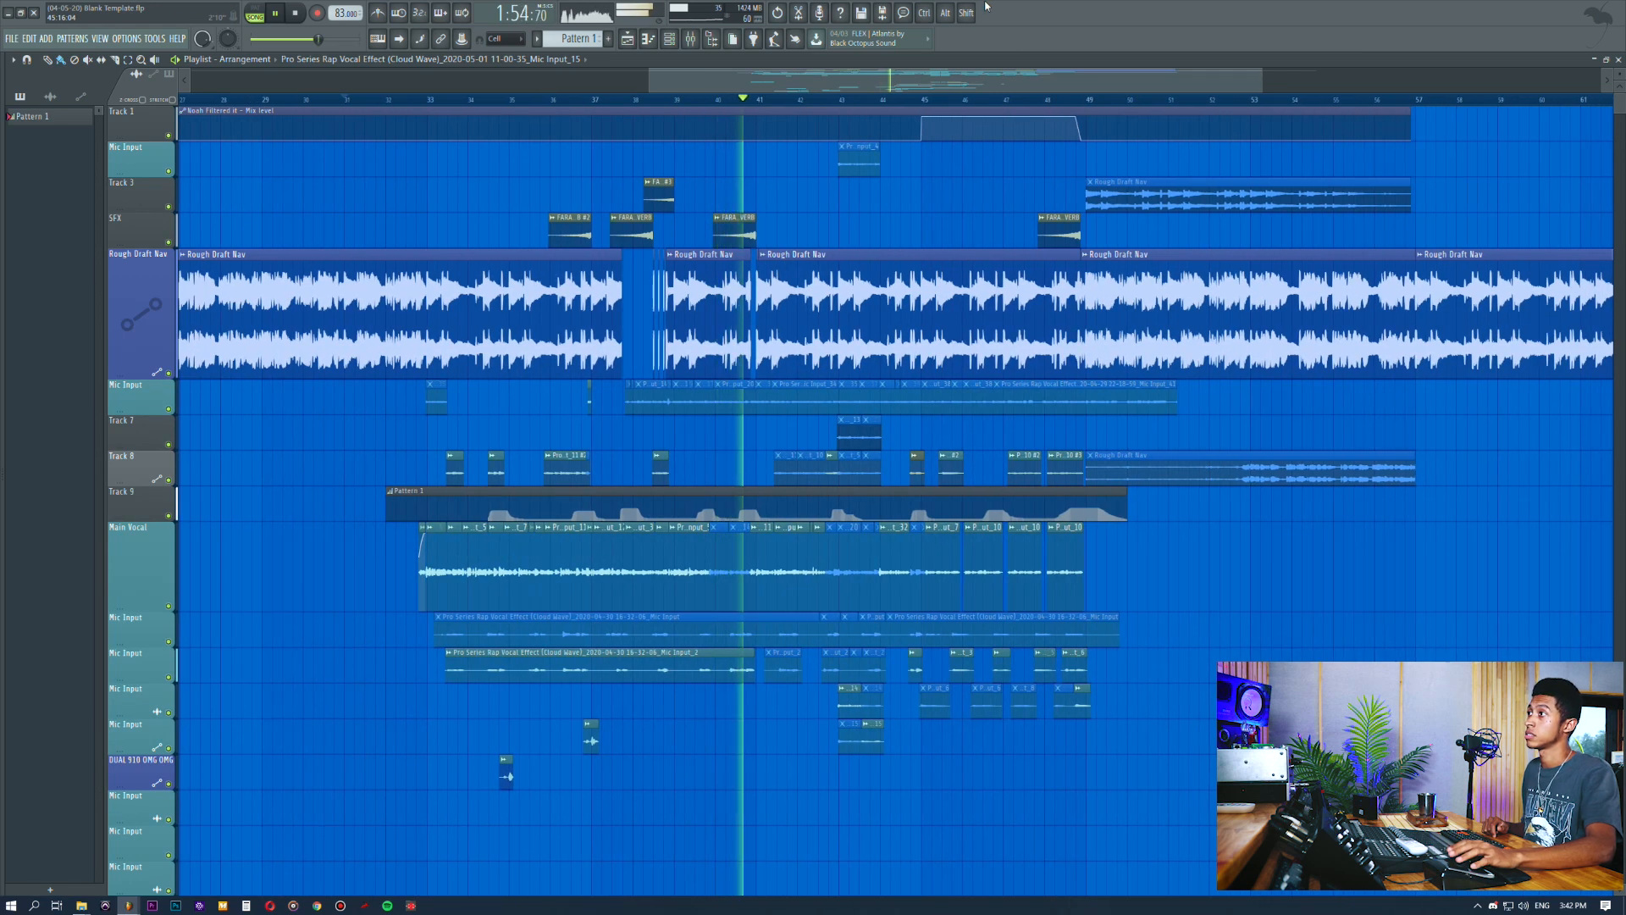
pyautogui.scroll(-6, 826, 406)
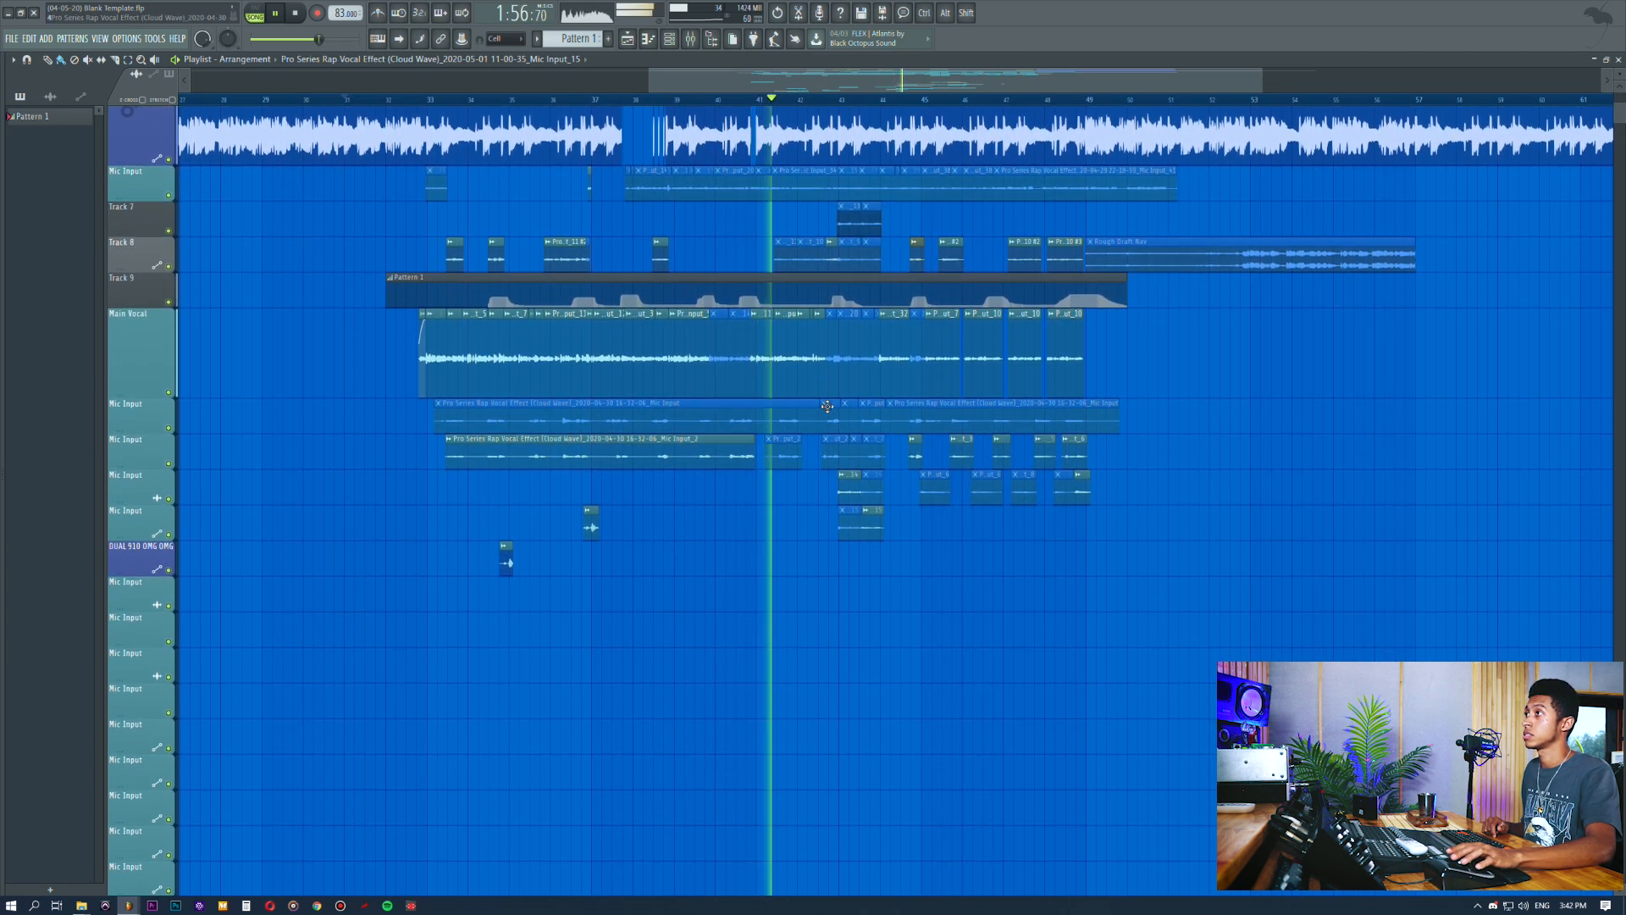
pyautogui.scroll(5, 856, 417)
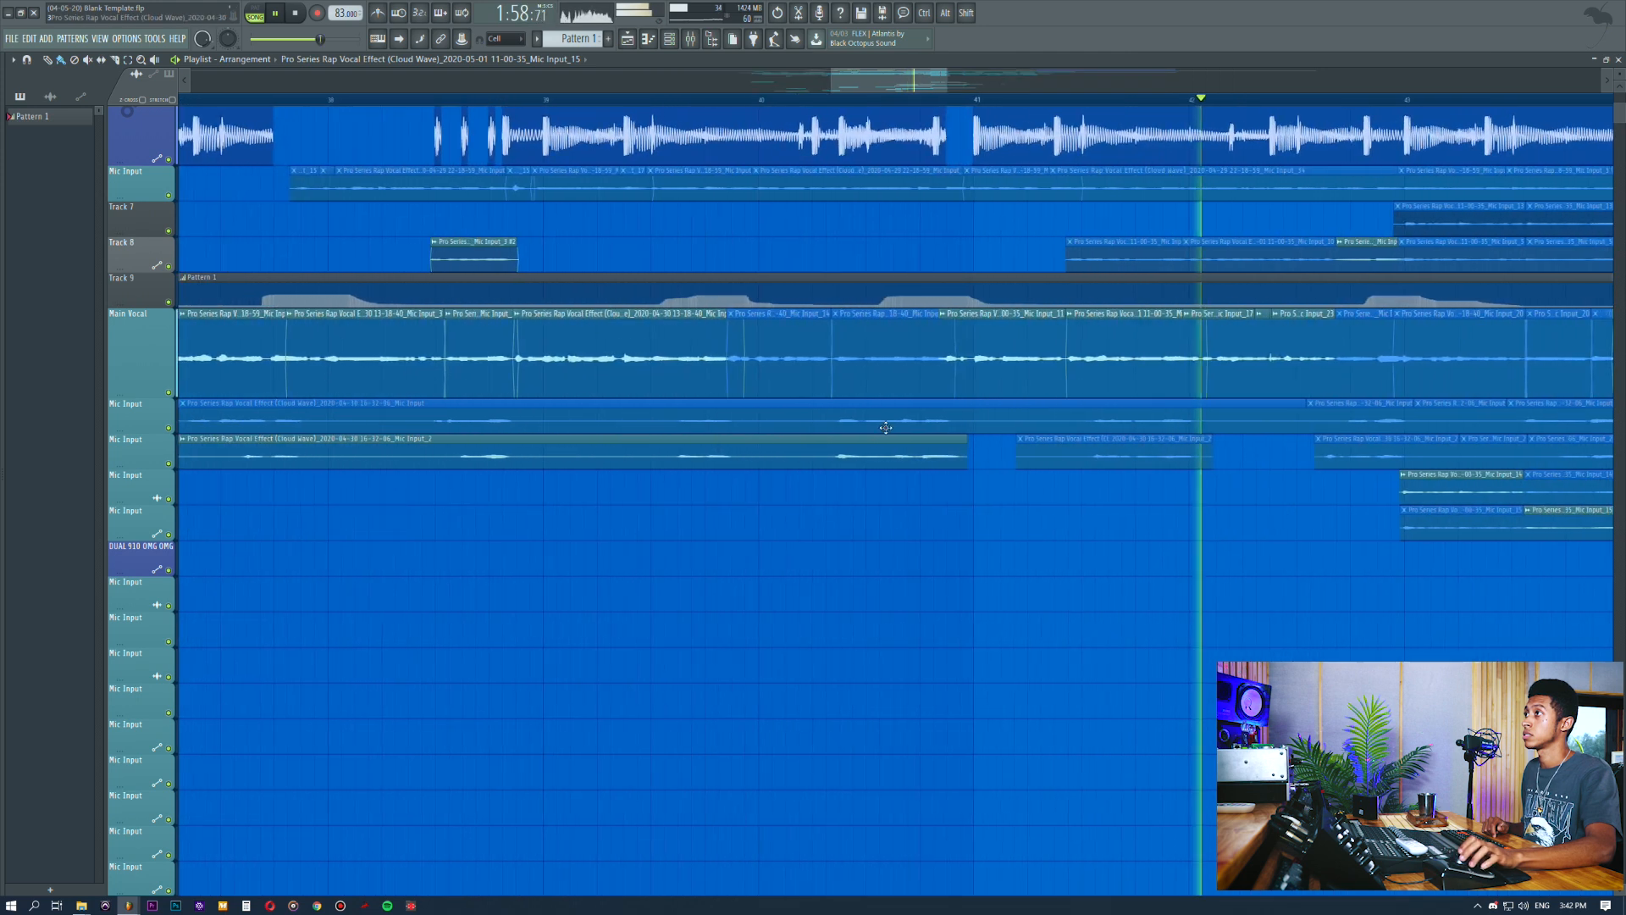
pyautogui.scroll(4, 886, 428)
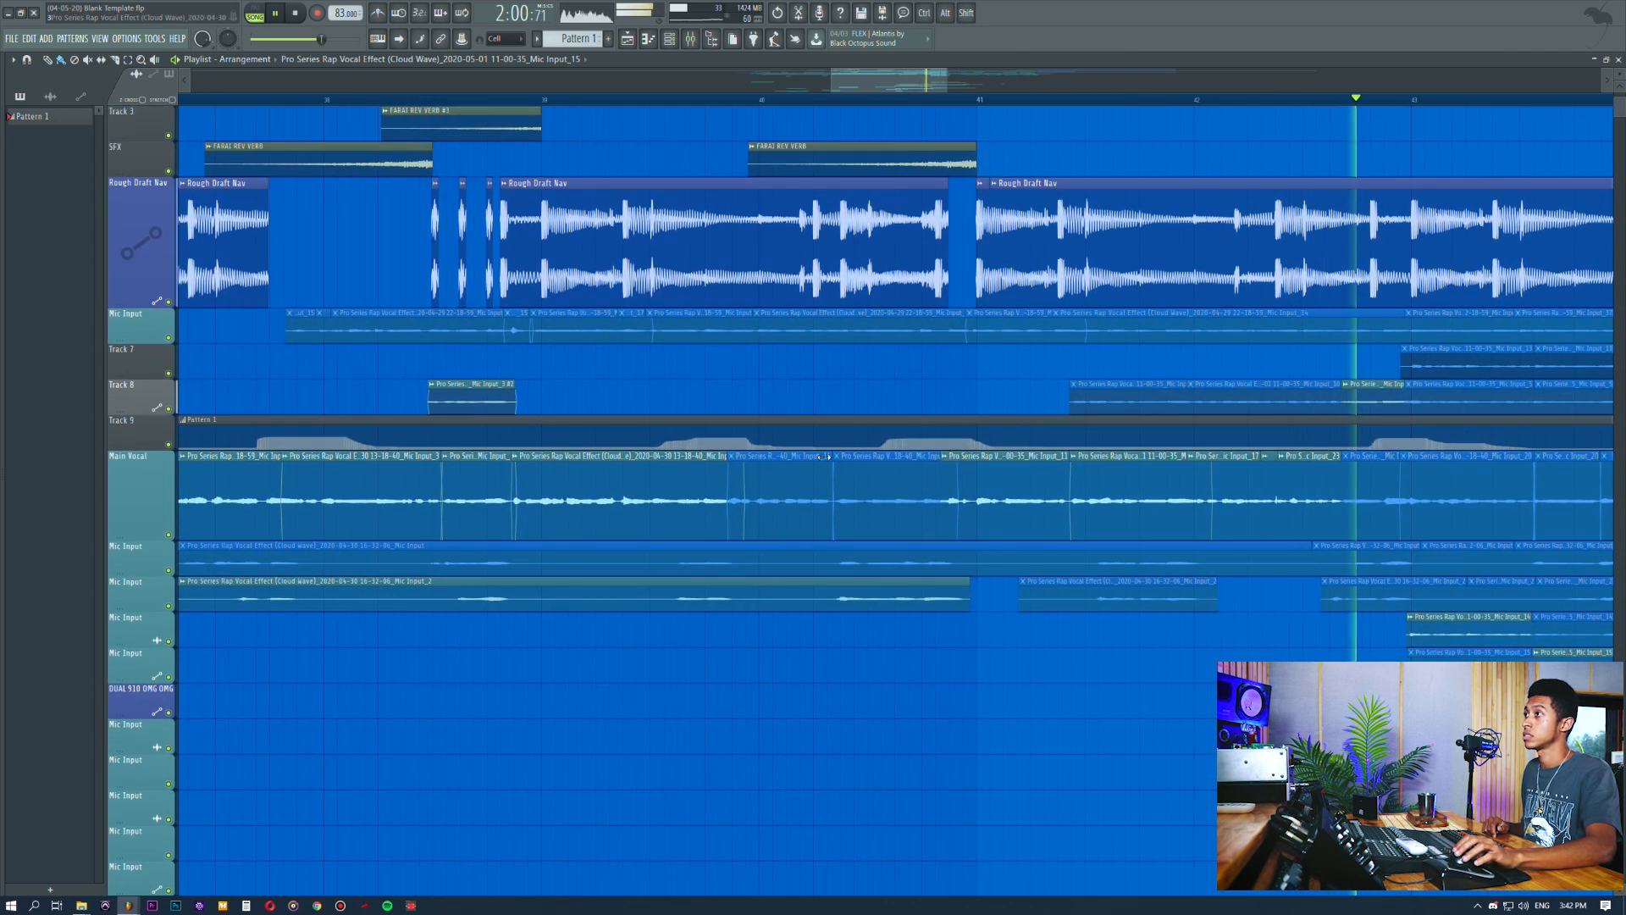
pyautogui.scroll(1, 1041, 294)
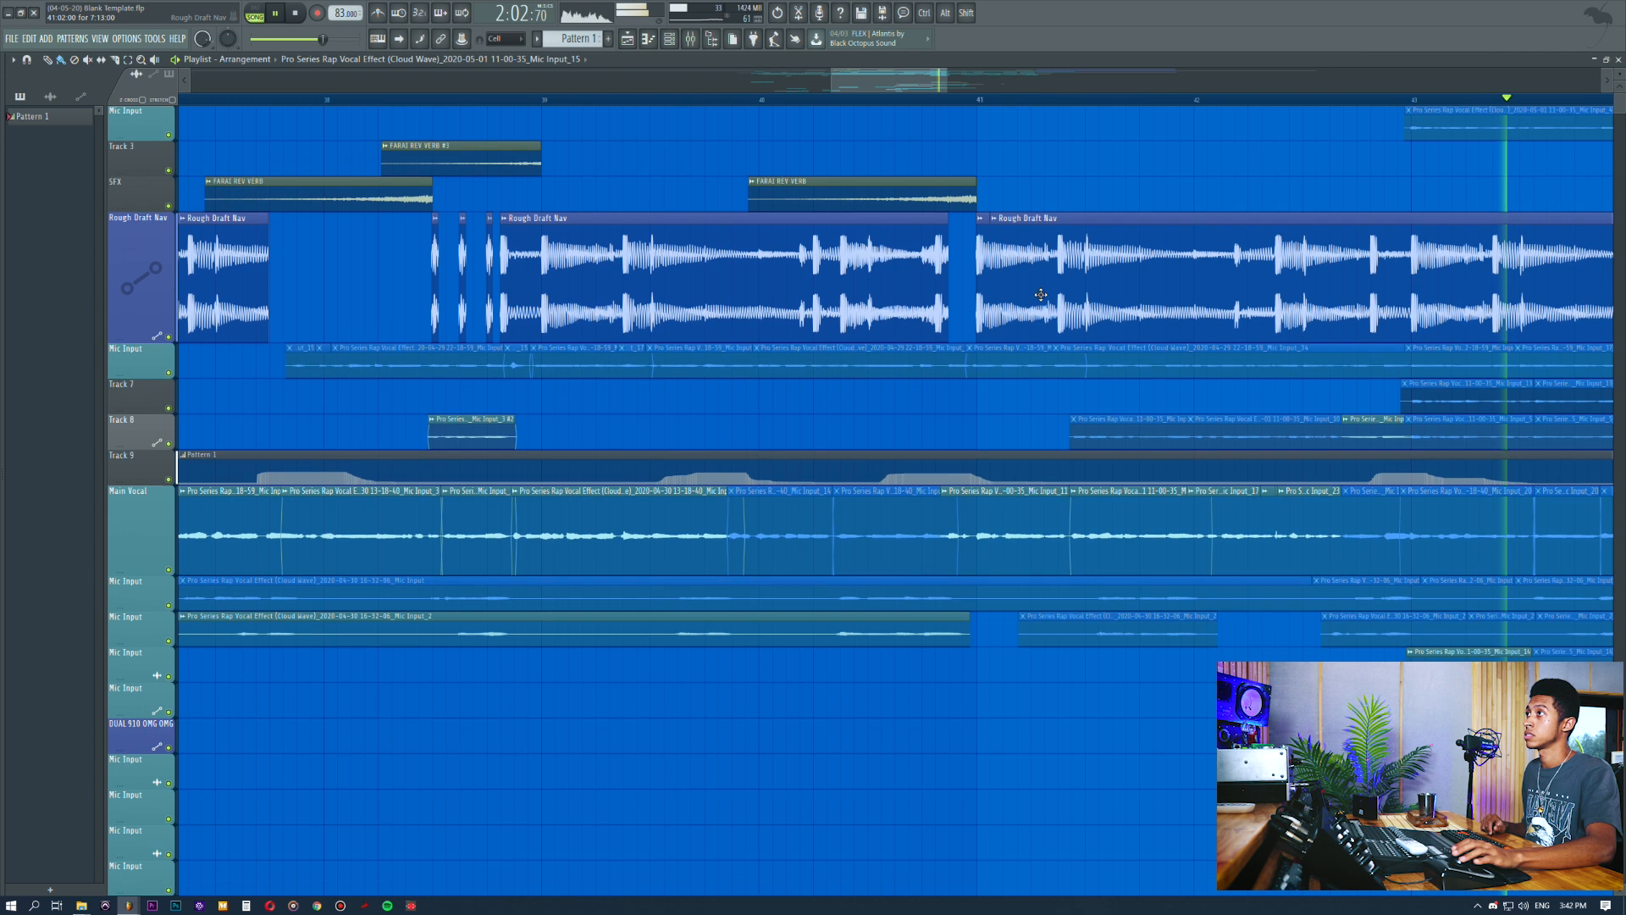
pyautogui.scroll(-4, 882, 379)
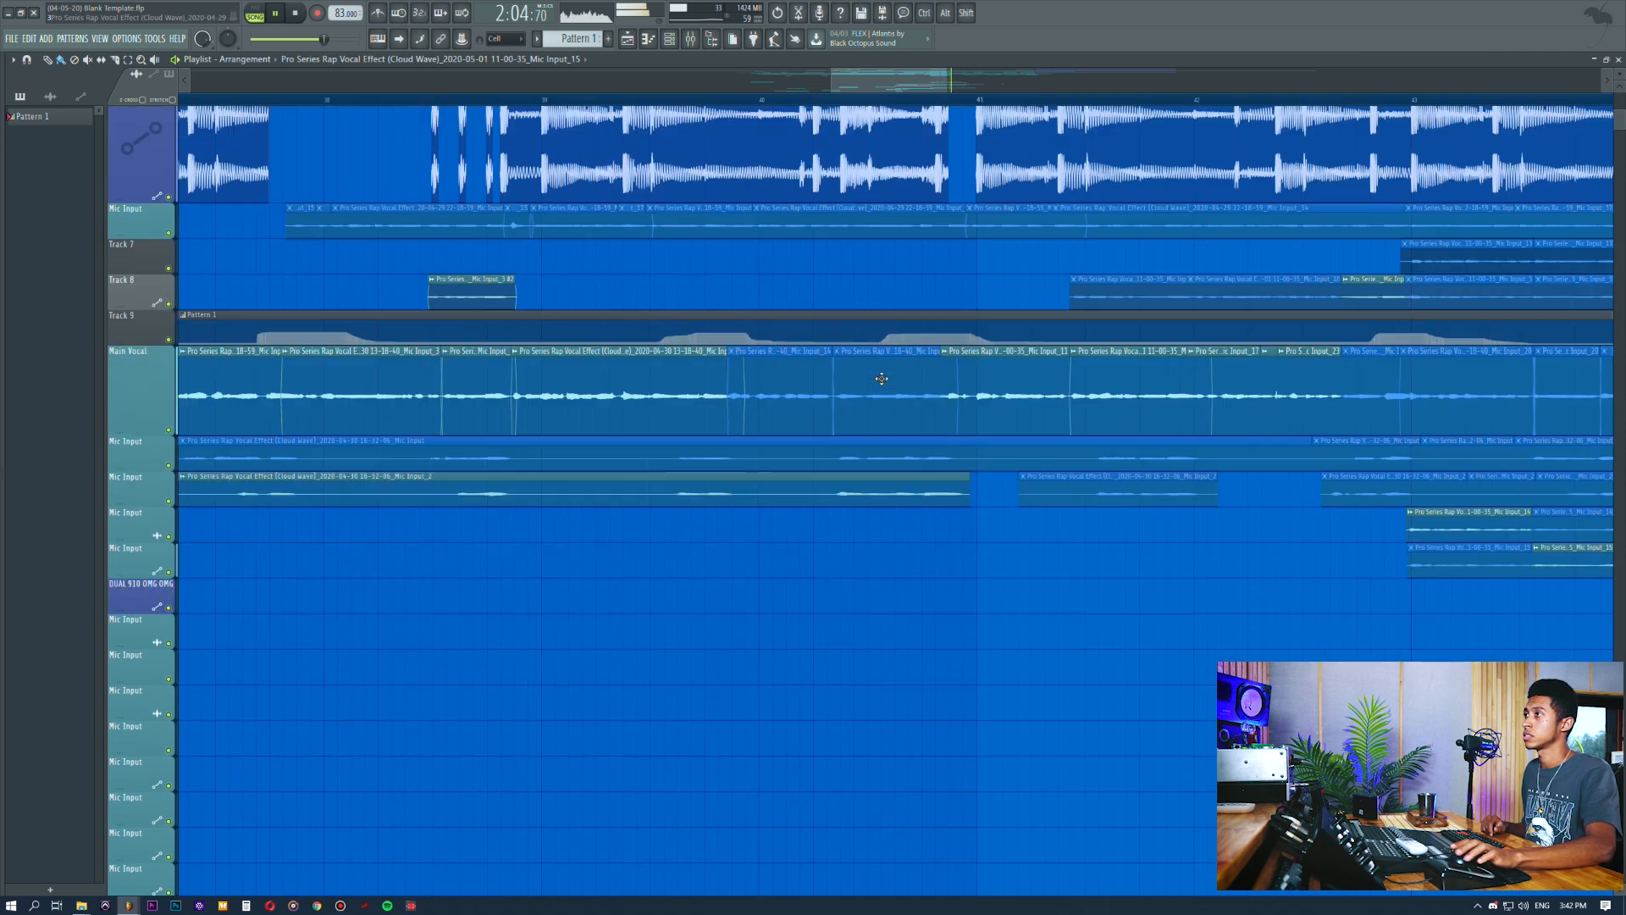
pyautogui.scroll(-20, 882, 379)
pyautogui.scroll(20, 905, 477)
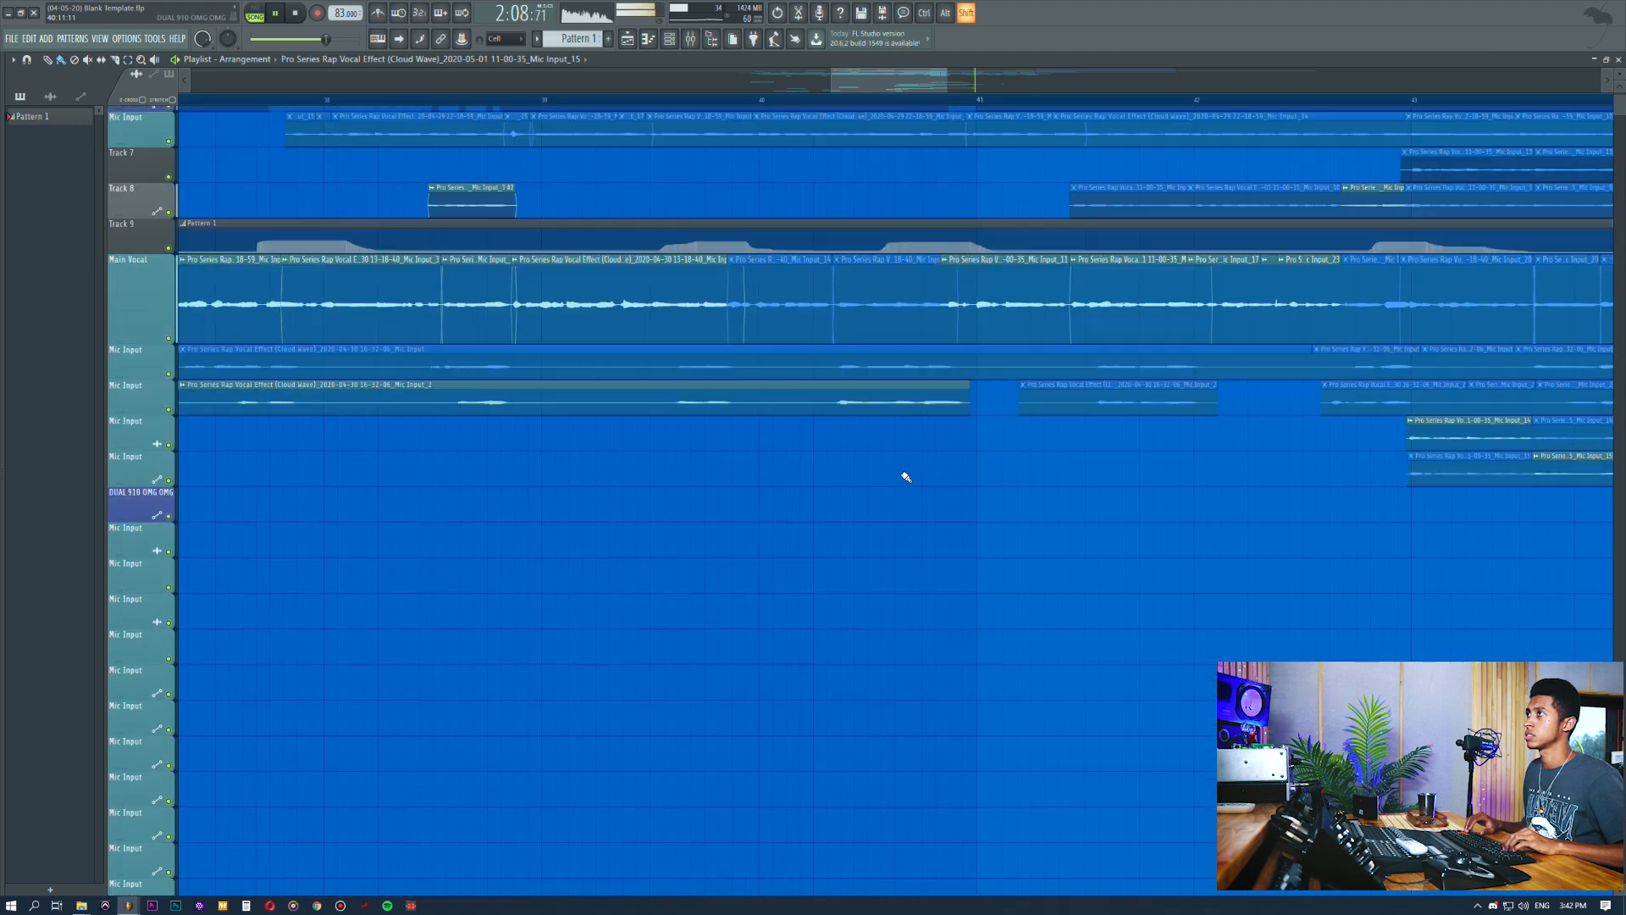
# Place the Mic Input_6 vocal clip on Track 8 so that it ends at bar 41, and clear its selection
pyautogui.hotkey('shift', 'Up')
pyautogui.hotkey('shift', 'Up')
pyautogui.hotkey('shift', 'Up')
pyautogui.hotkey('shift', 'Up')
pyautogui.hotkey('shift', 'Down')
pyautogui.hotkey('shift', 'Down')
pyautogui.hotkey('shift', 'Down')
pyautogui.hotkey('shift', 'Down')
pyautogui.hotkey('shift', 'Down')
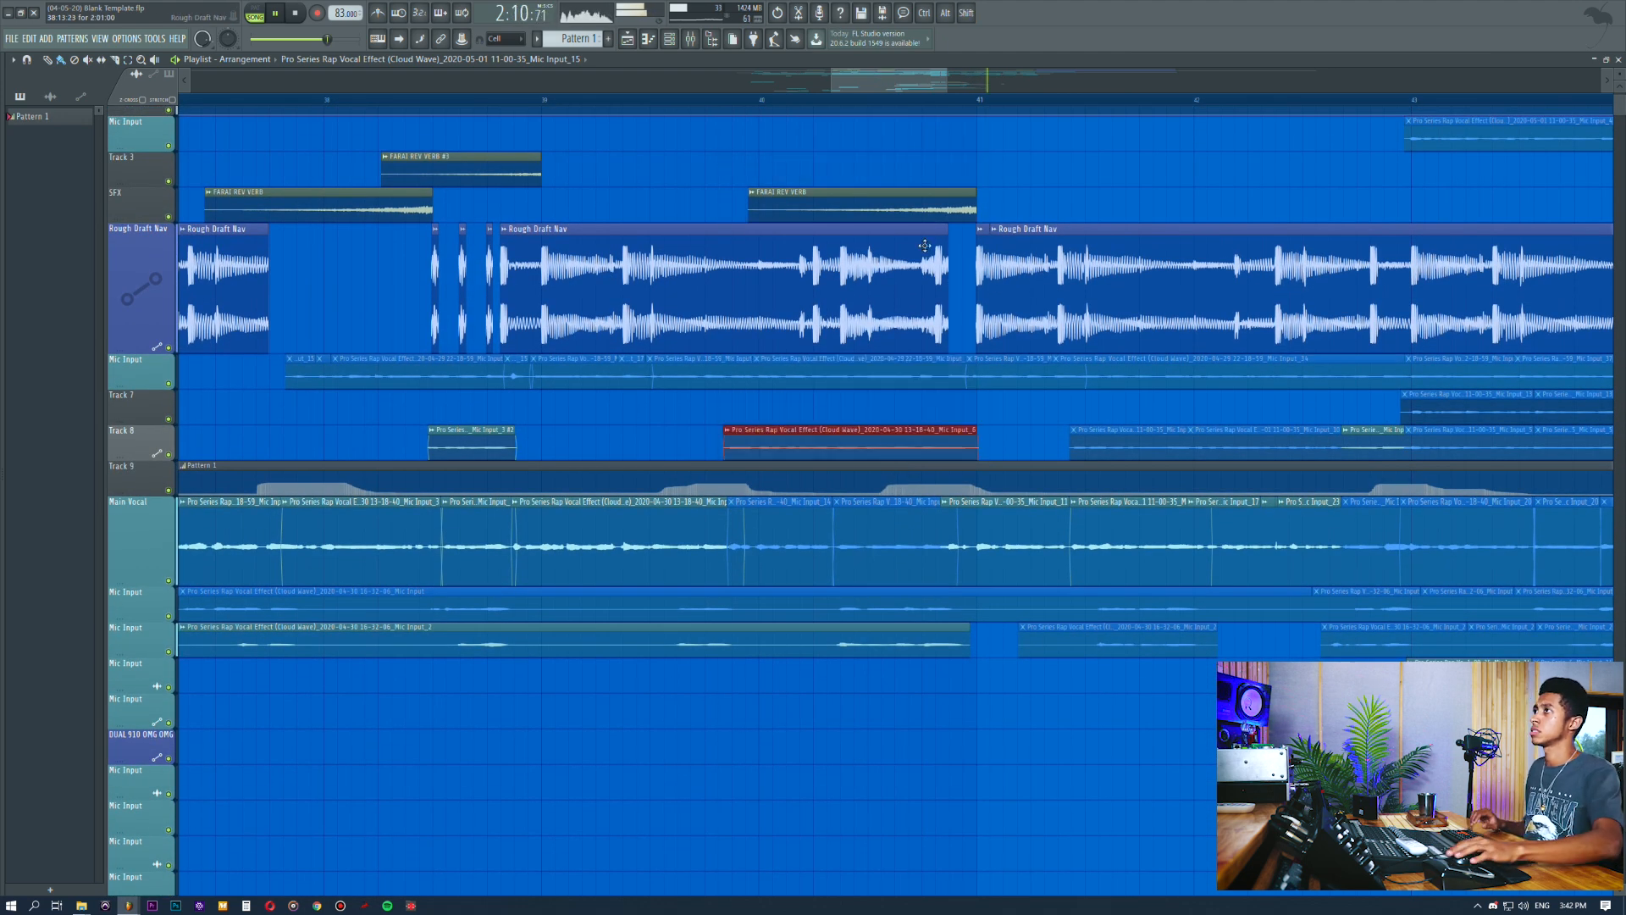
pyautogui.scroll(-6, 886, 106)
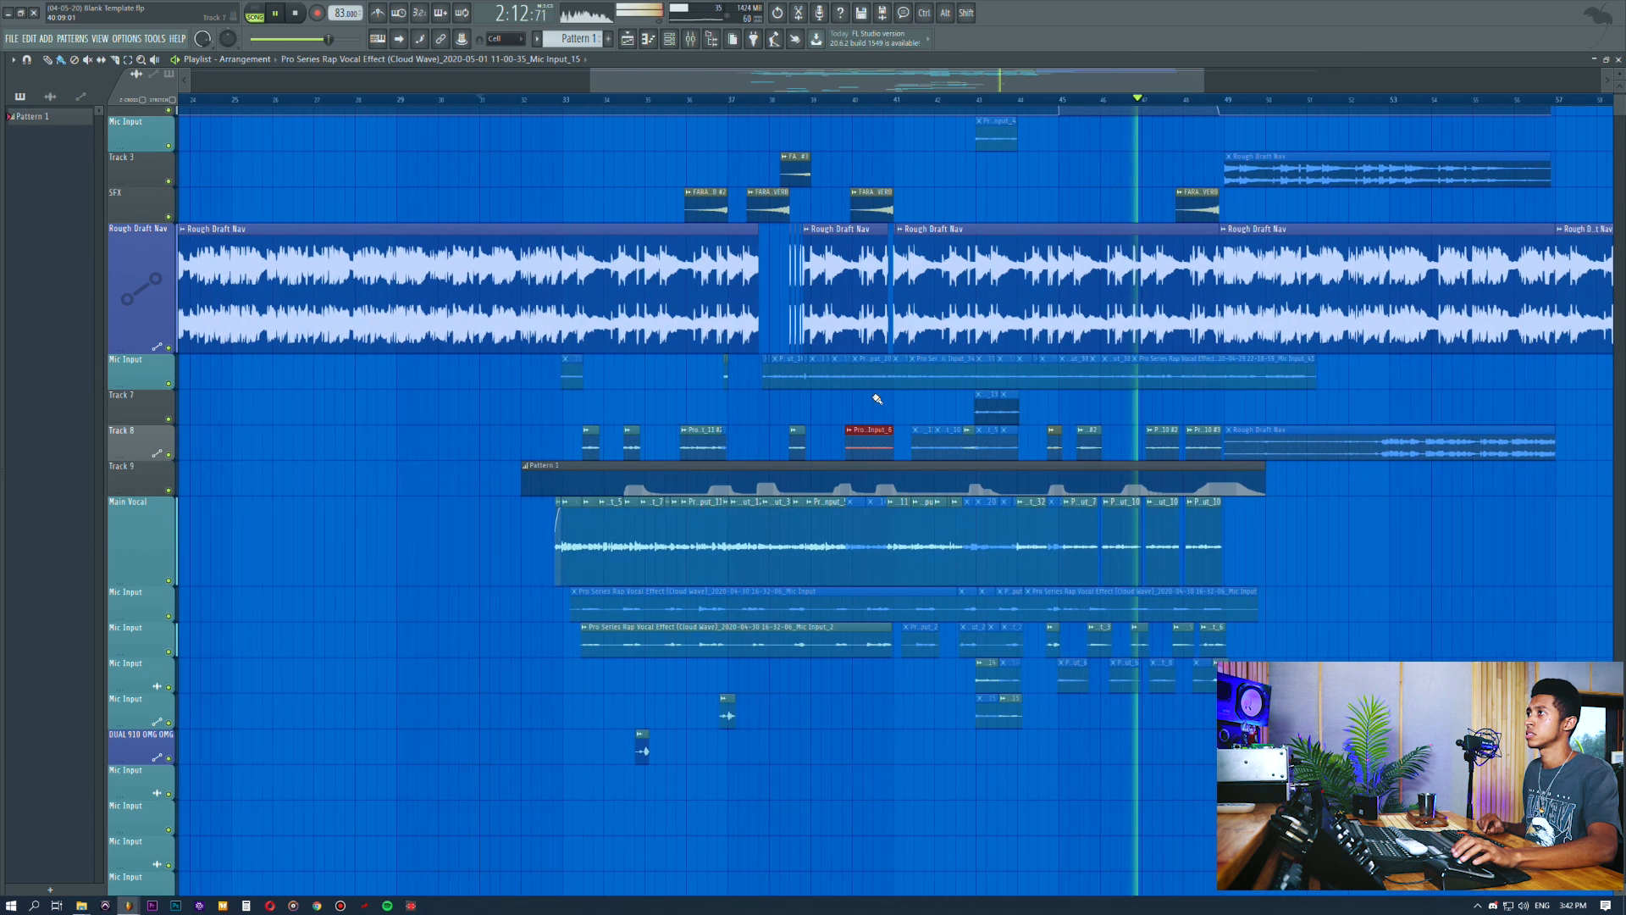
pyautogui.keyDown('ctrl'); pyautogui.click(1024, 764); pyautogui.keyUp('ctrl')
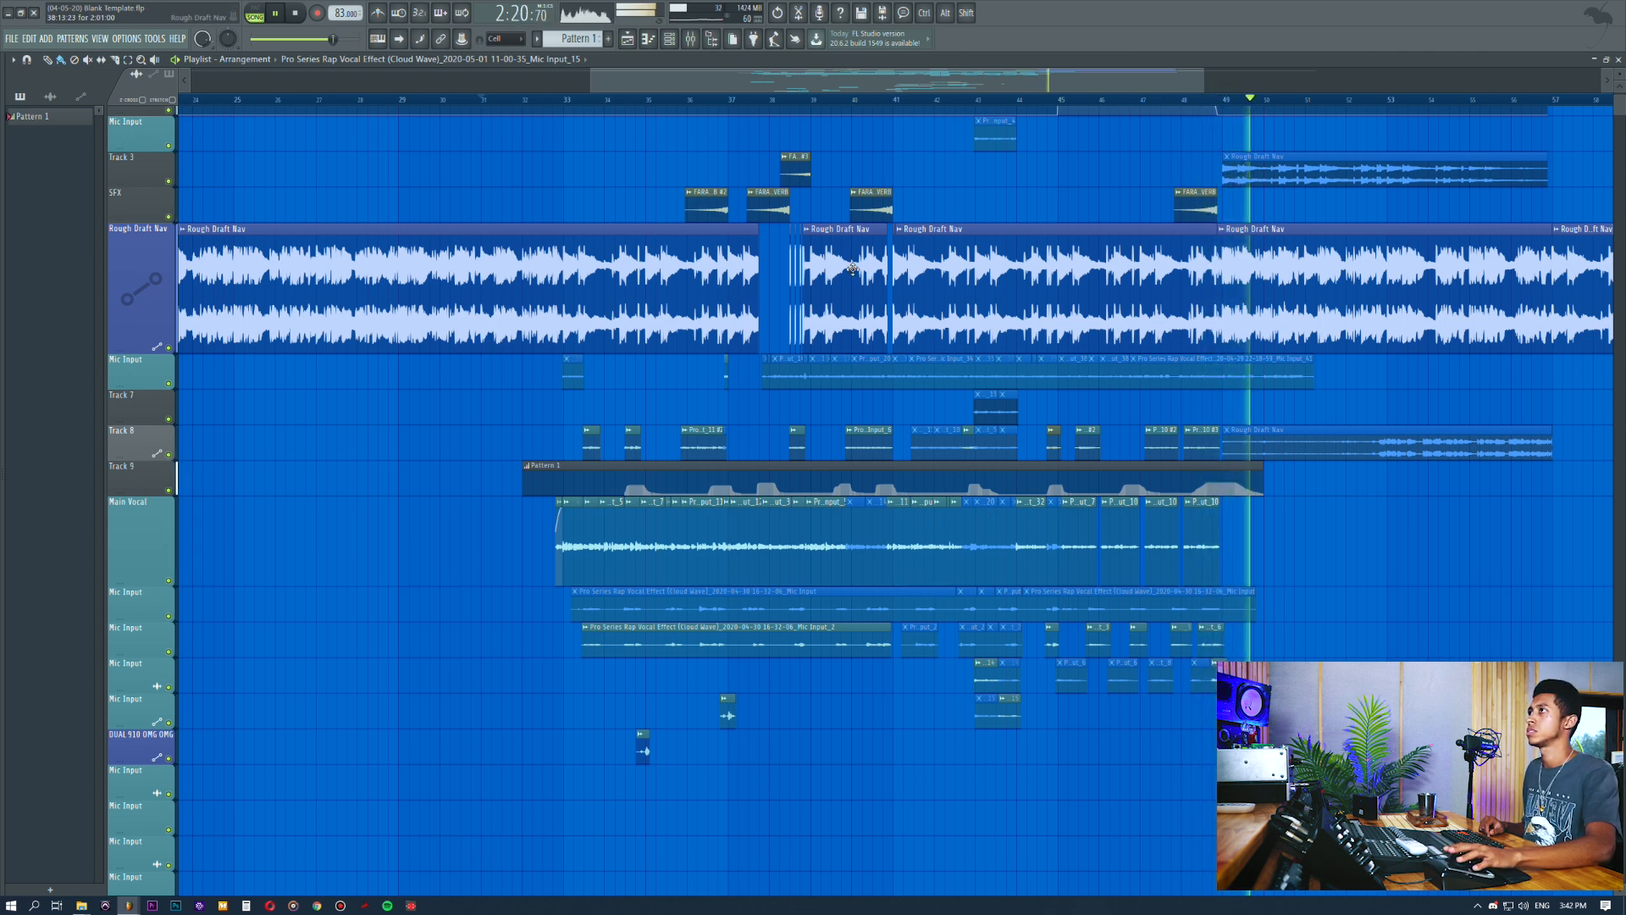
# Stop playback and set the playhead shortly before bar 32, ahead of the first Main Vocal clip
pyautogui.scroll(-3, 1234, 398)
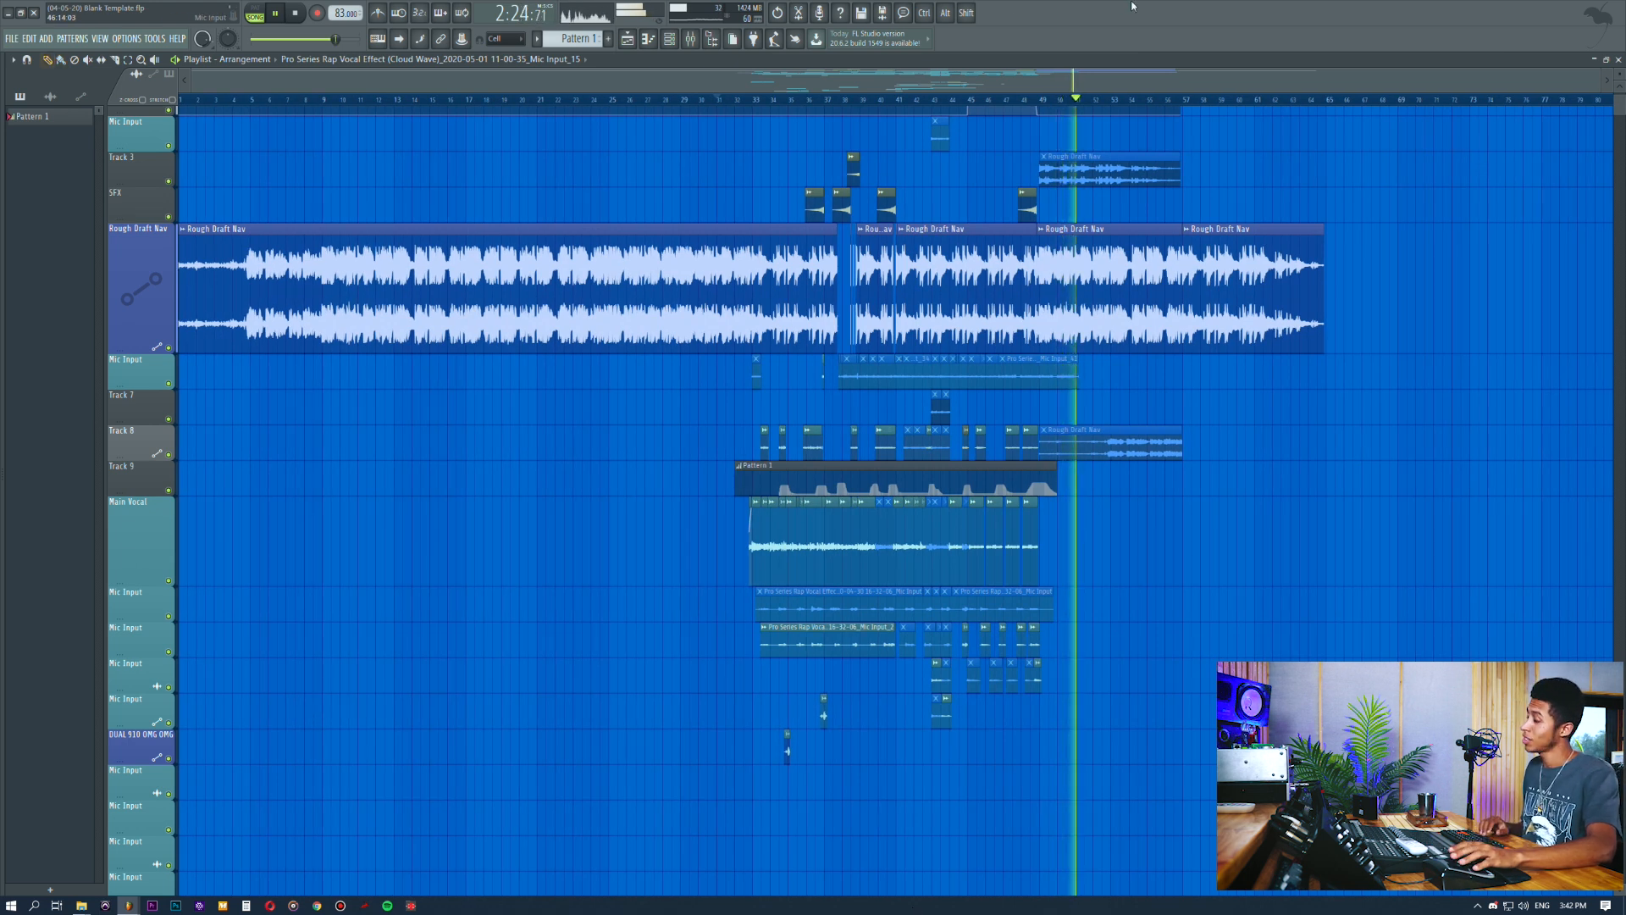
pyautogui.press('space')
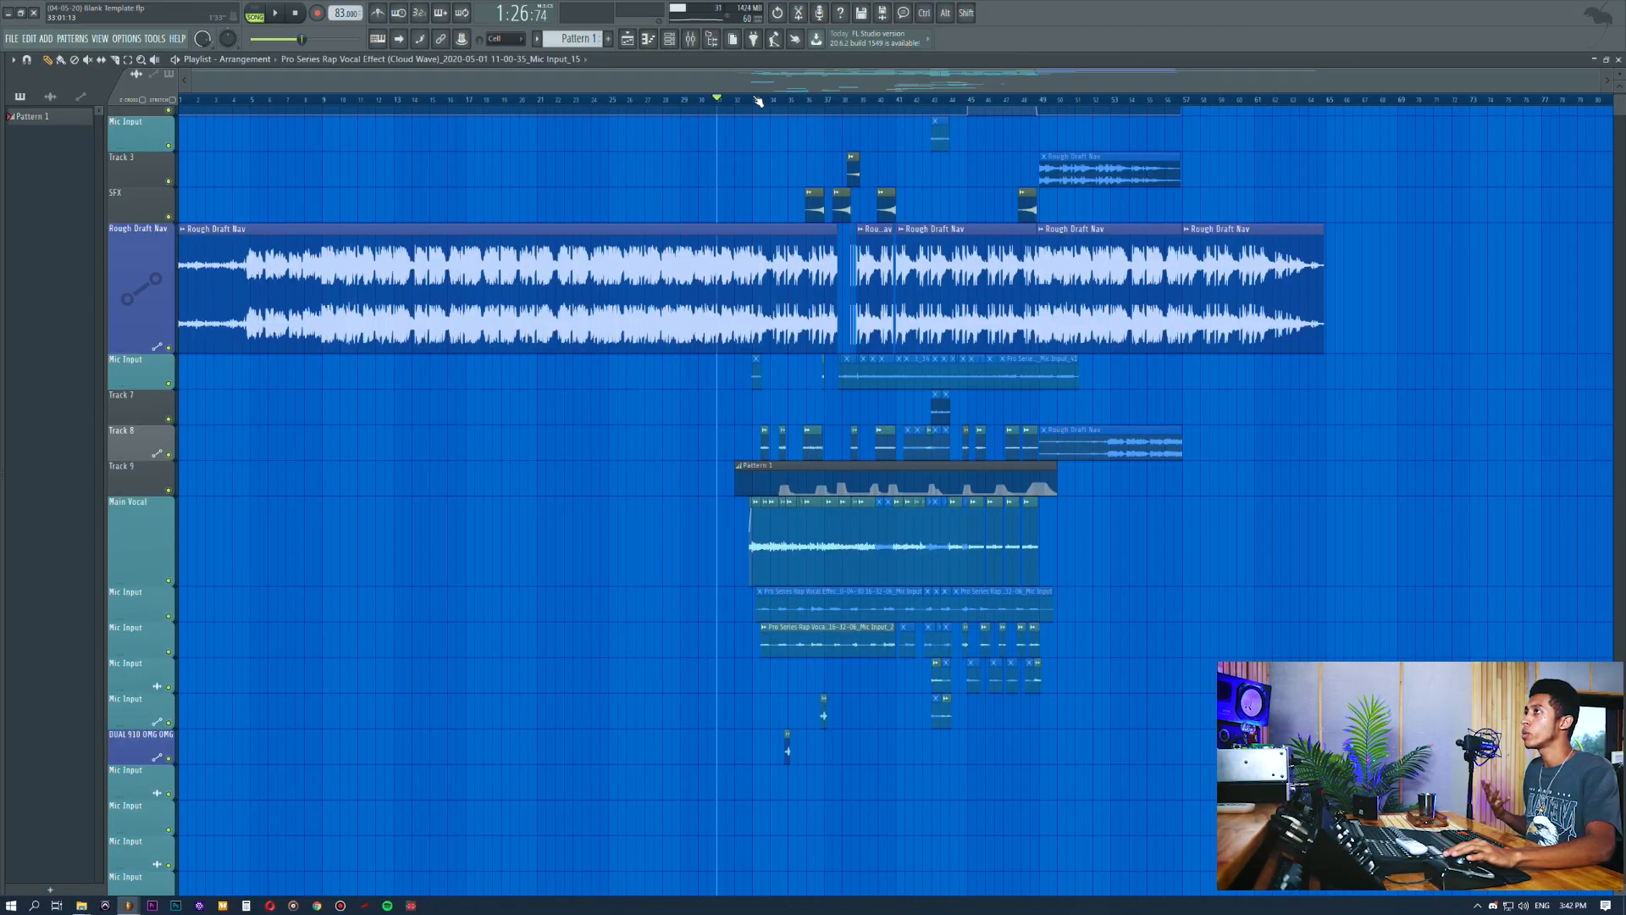
pyautogui.scroll(8, 757, 100)
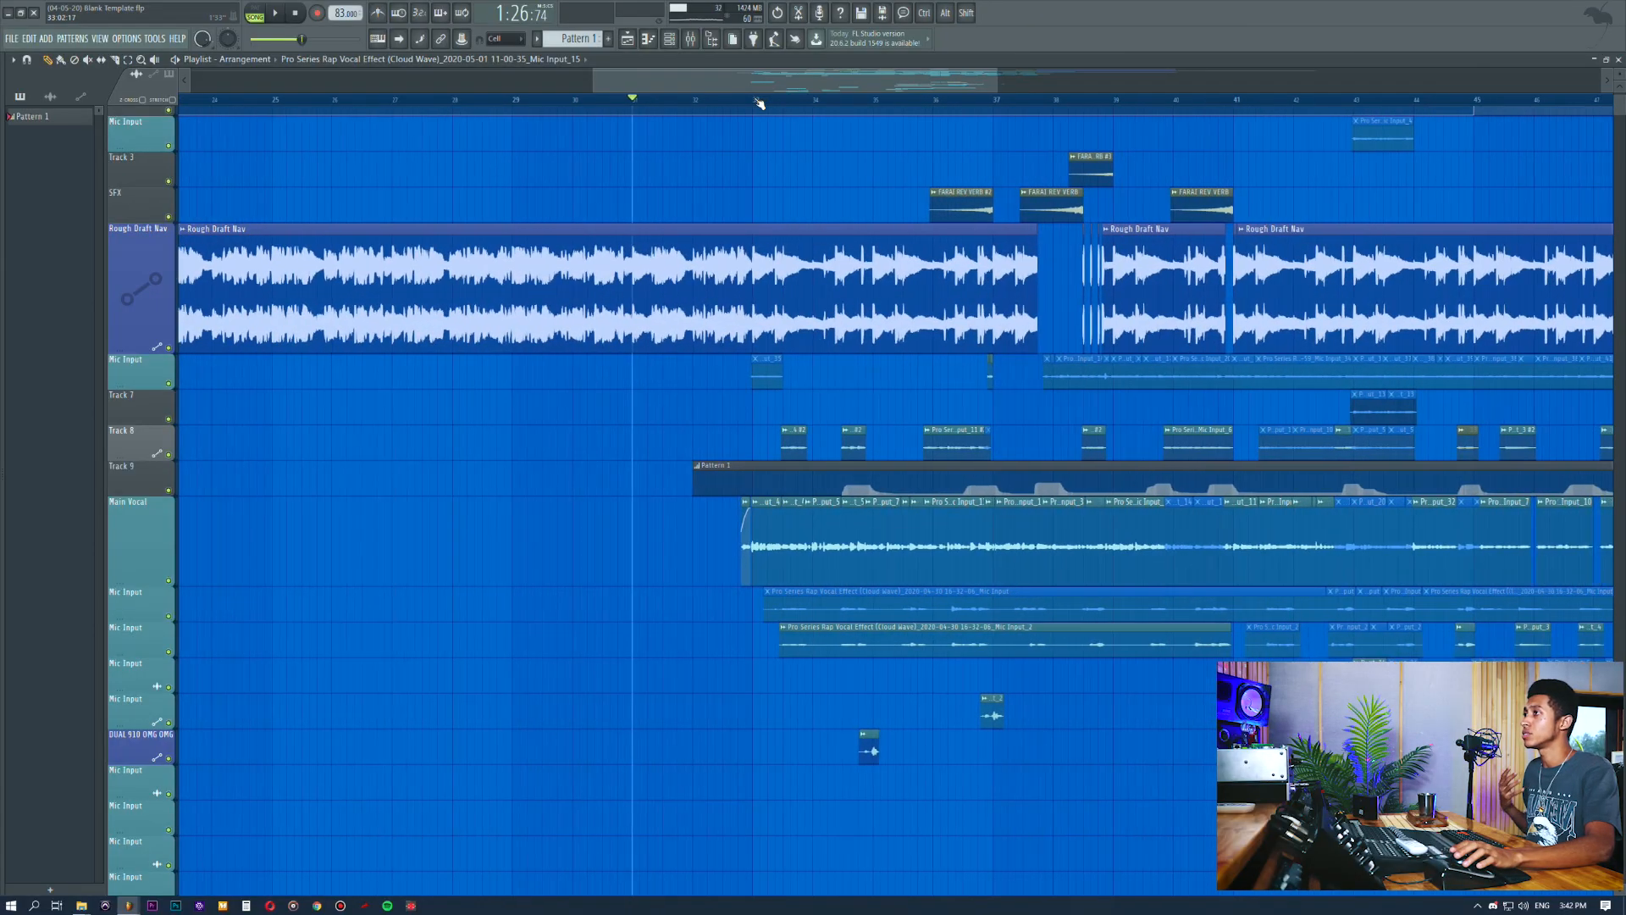
pyautogui.click(717, 99)
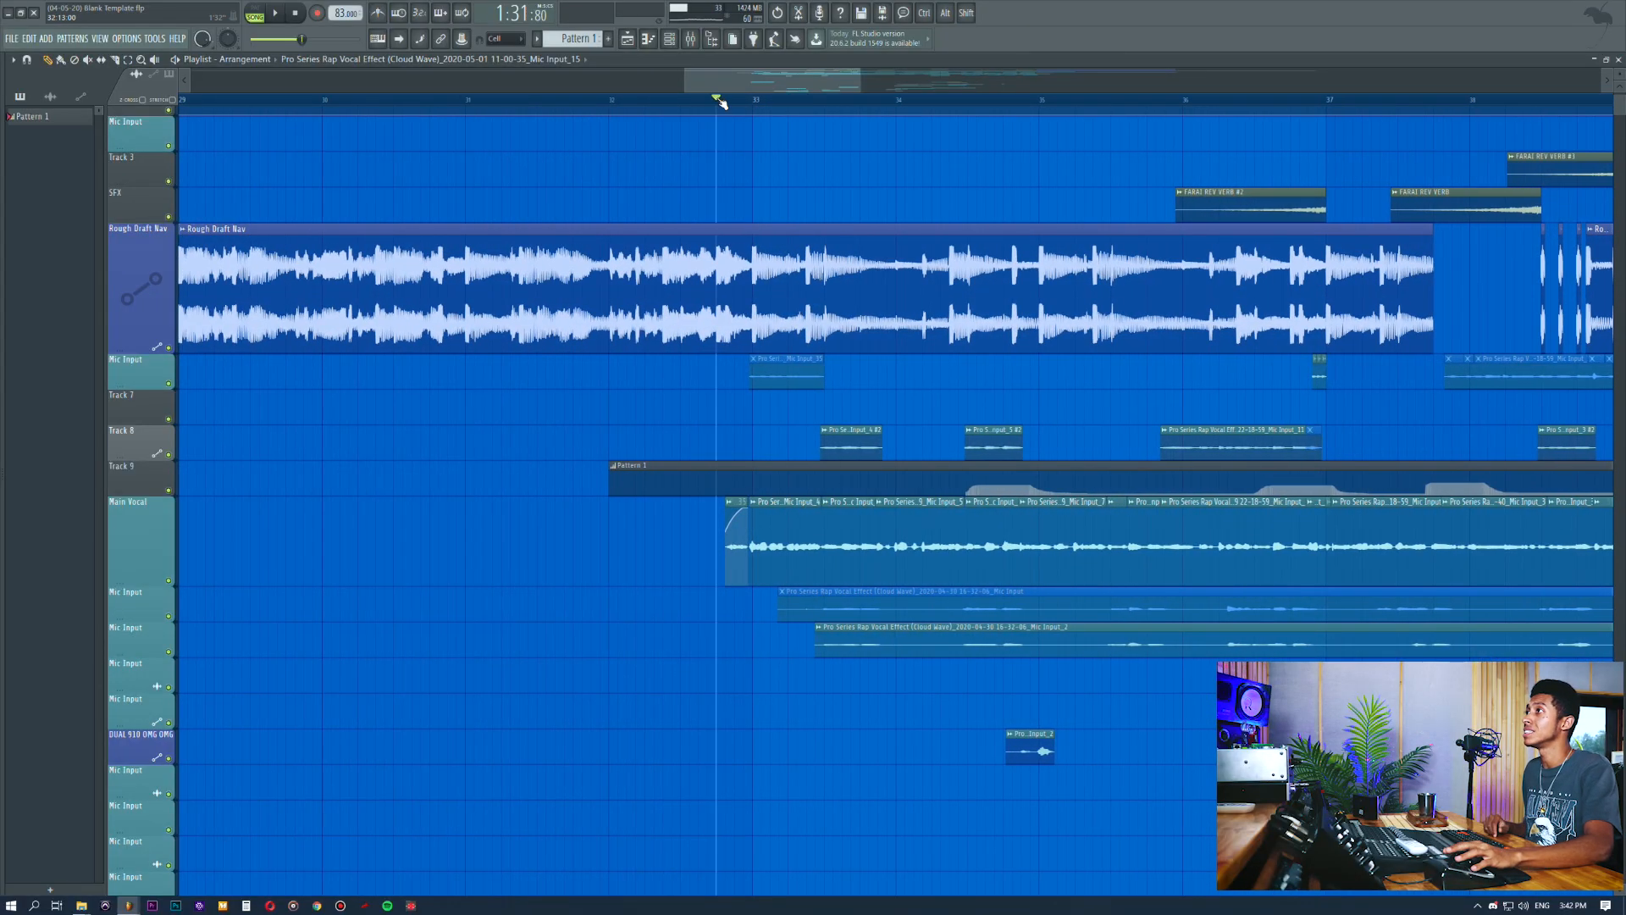
pyautogui.click(574, 100)
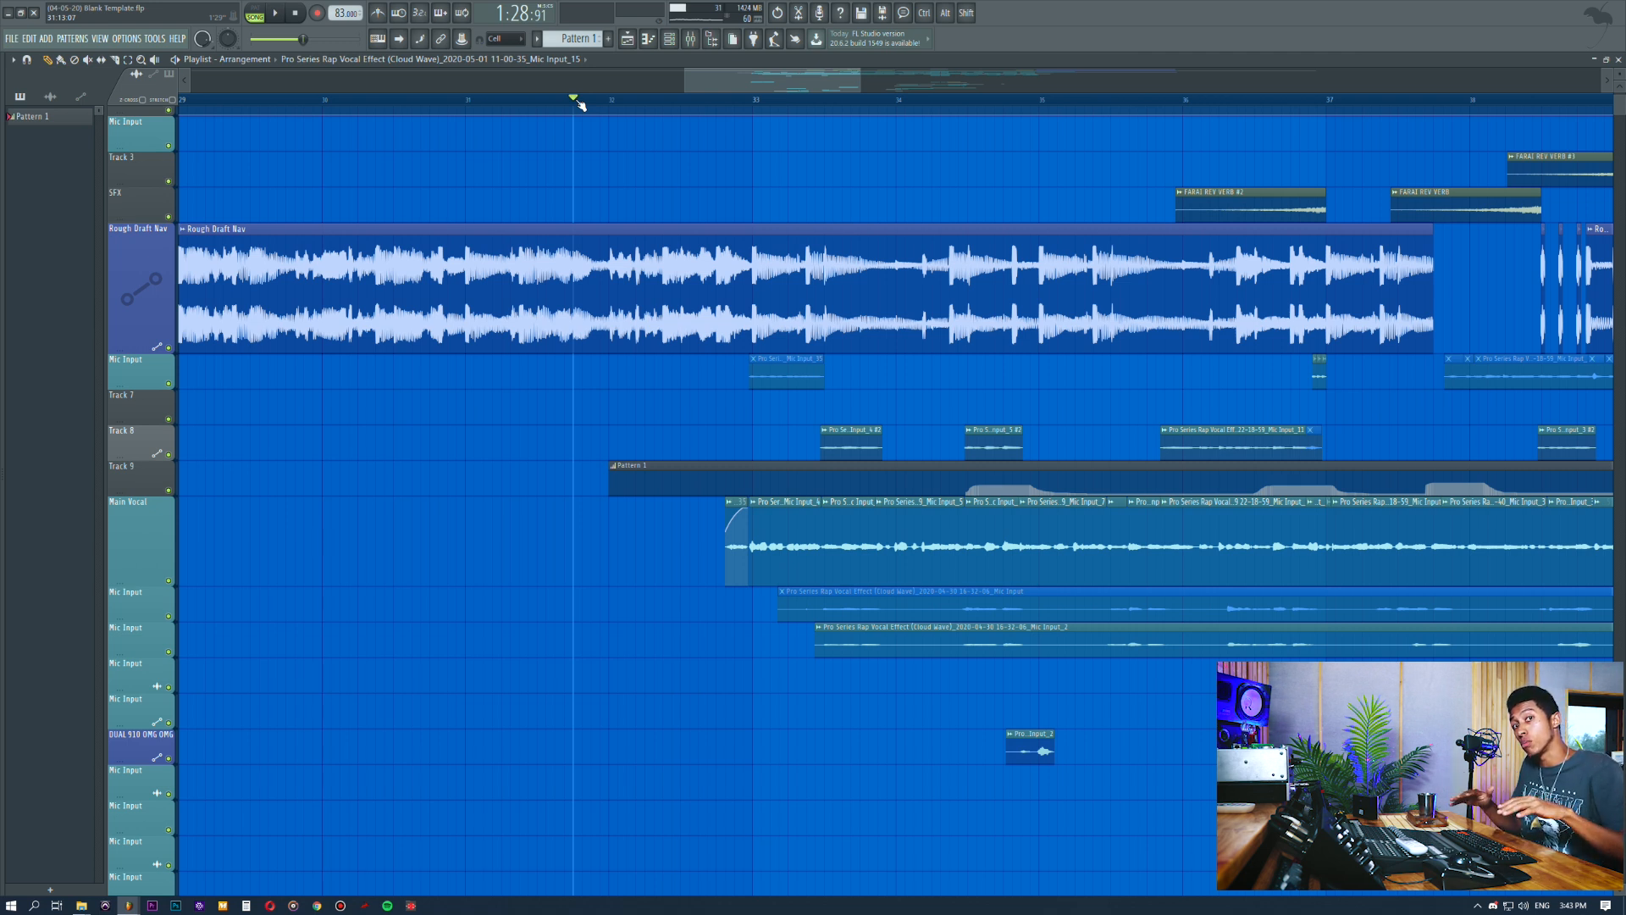
# Inspect the Auto-Tune 8.1 plugin on the Main Rap Vocal mixer track and close it again
pyautogui.click(690, 39)
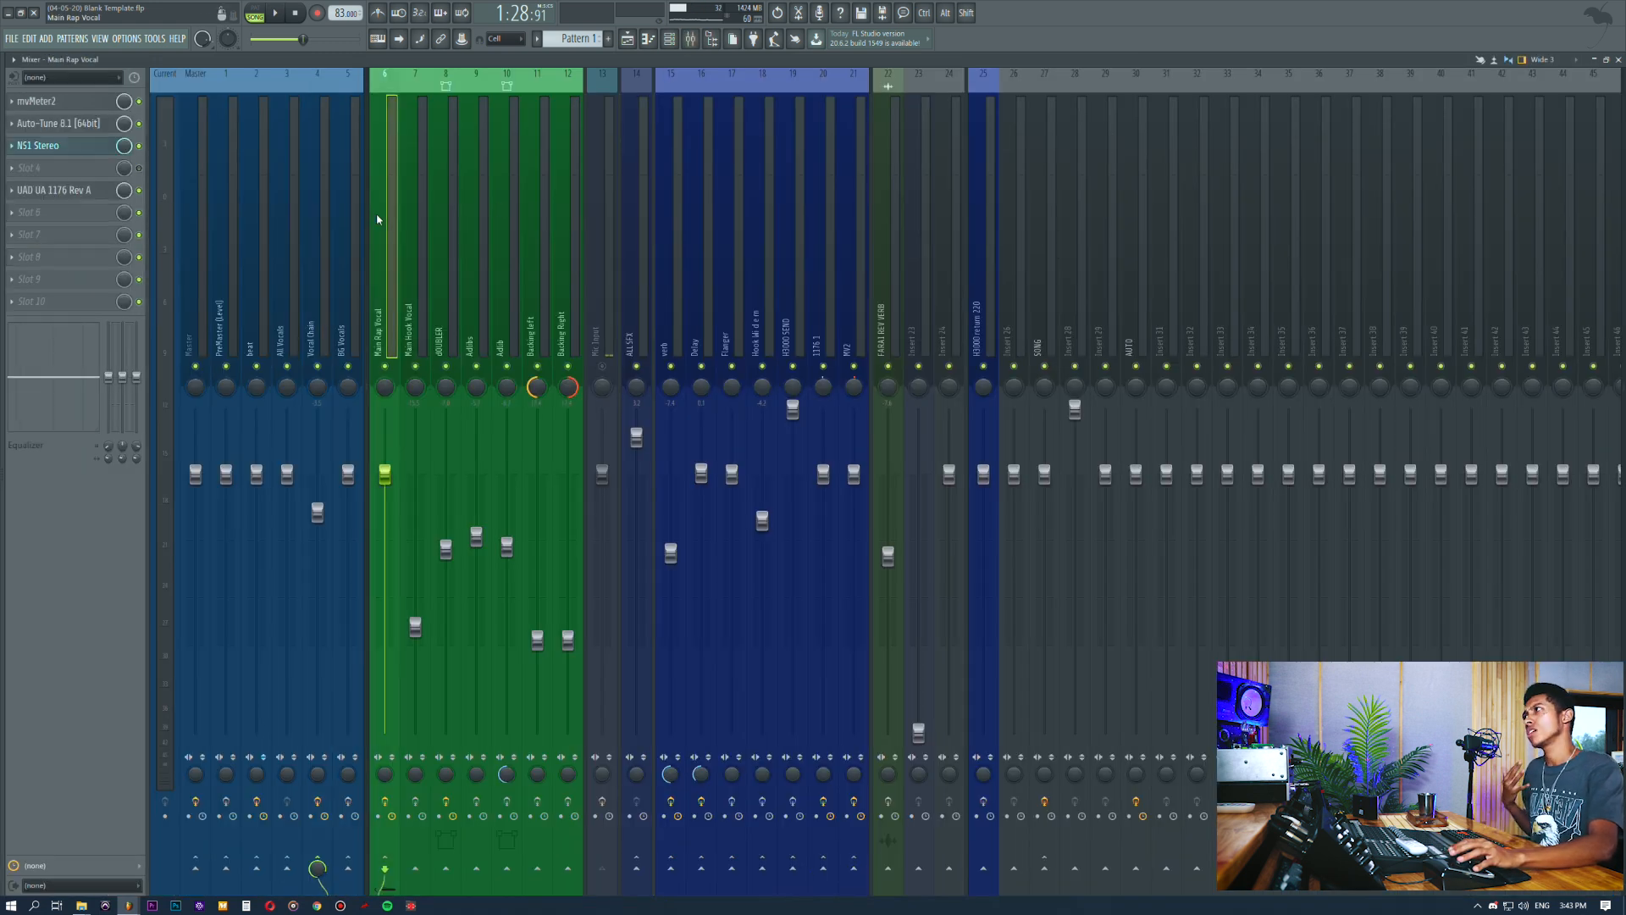
pyautogui.click(72, 128)
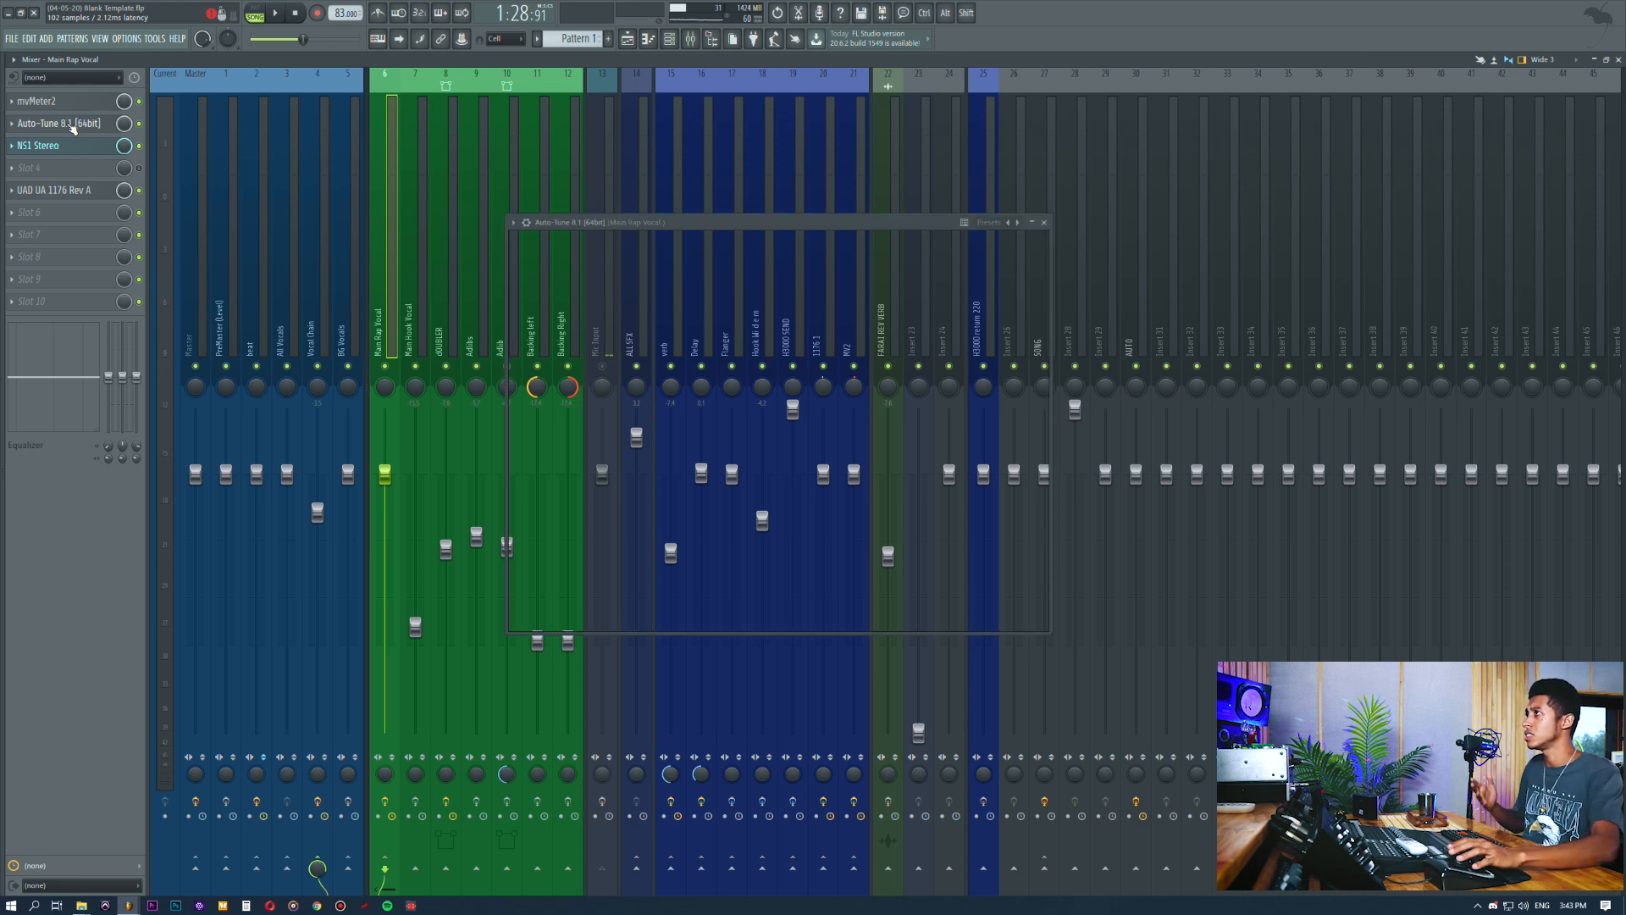
pyautogui.click(72, 127)
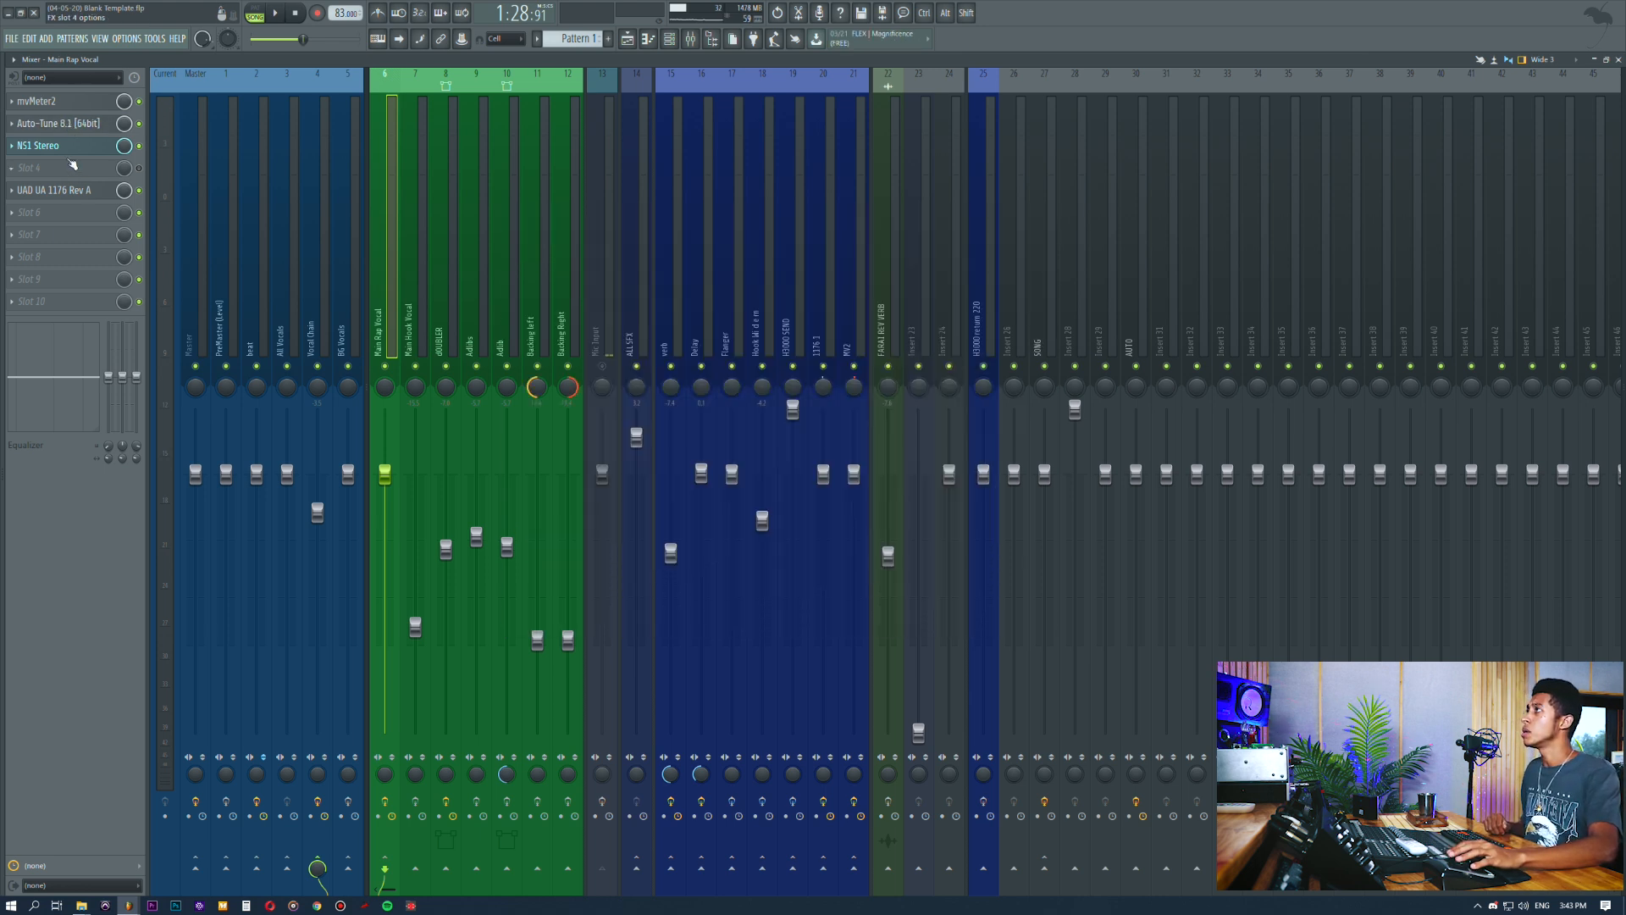
# Show the UAD UA 1176 Rev A compressor of the Main Rap Vocal track, positioned clear of the green vocal tracks
pyautogui.click(66, 191)
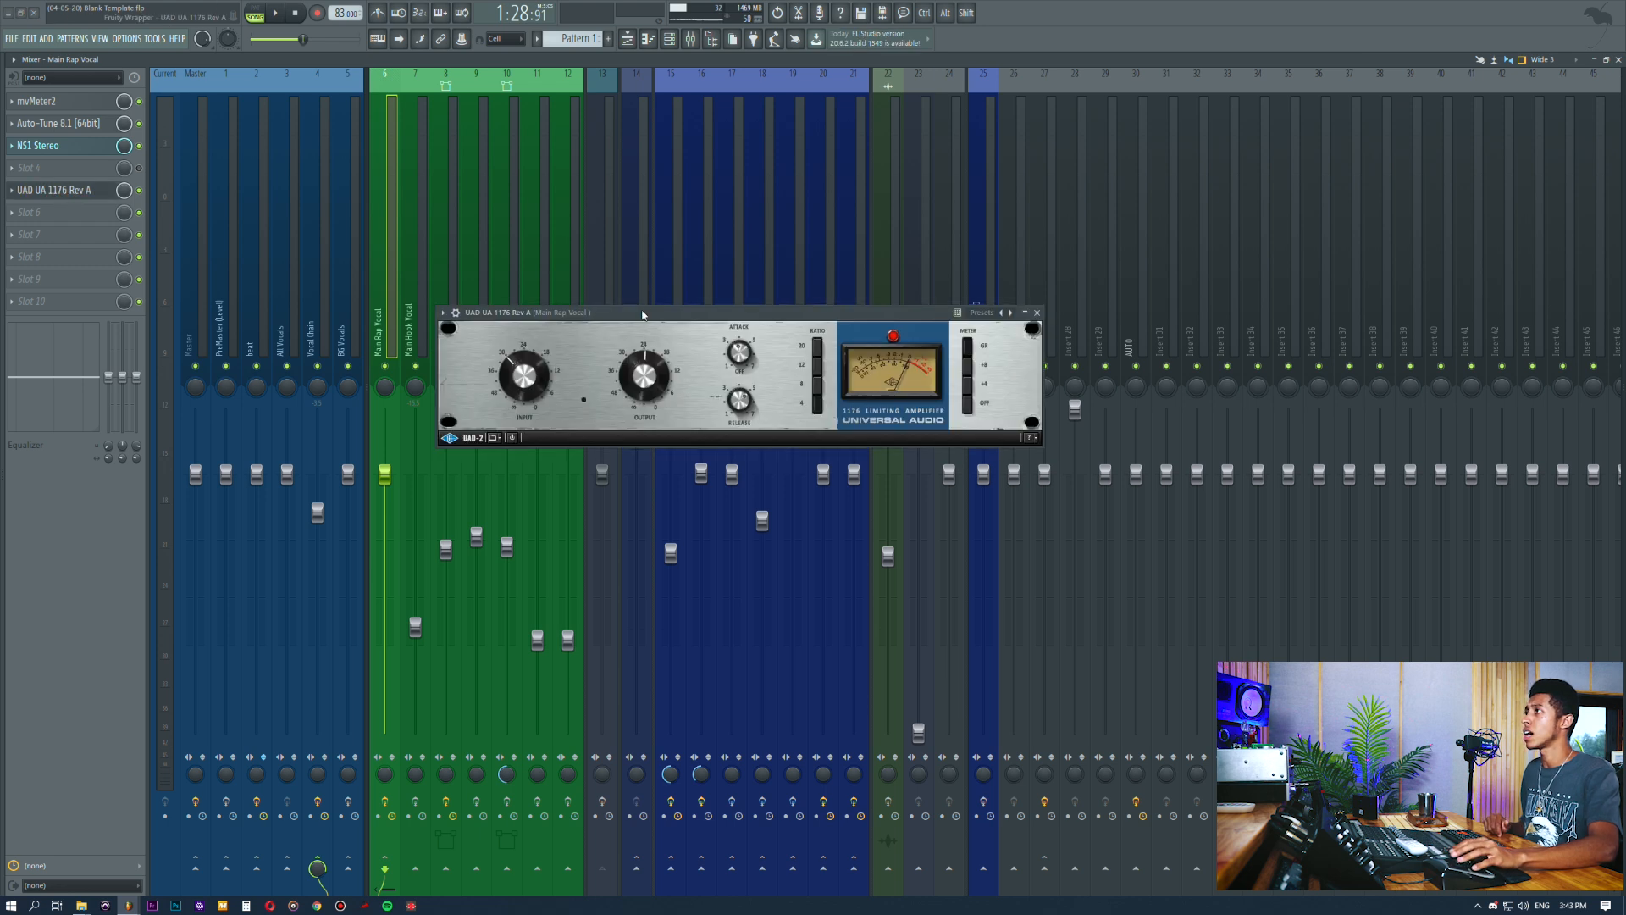
pyautogui.moveTo(638, 313); pyautogui.dragTo(772, 275)
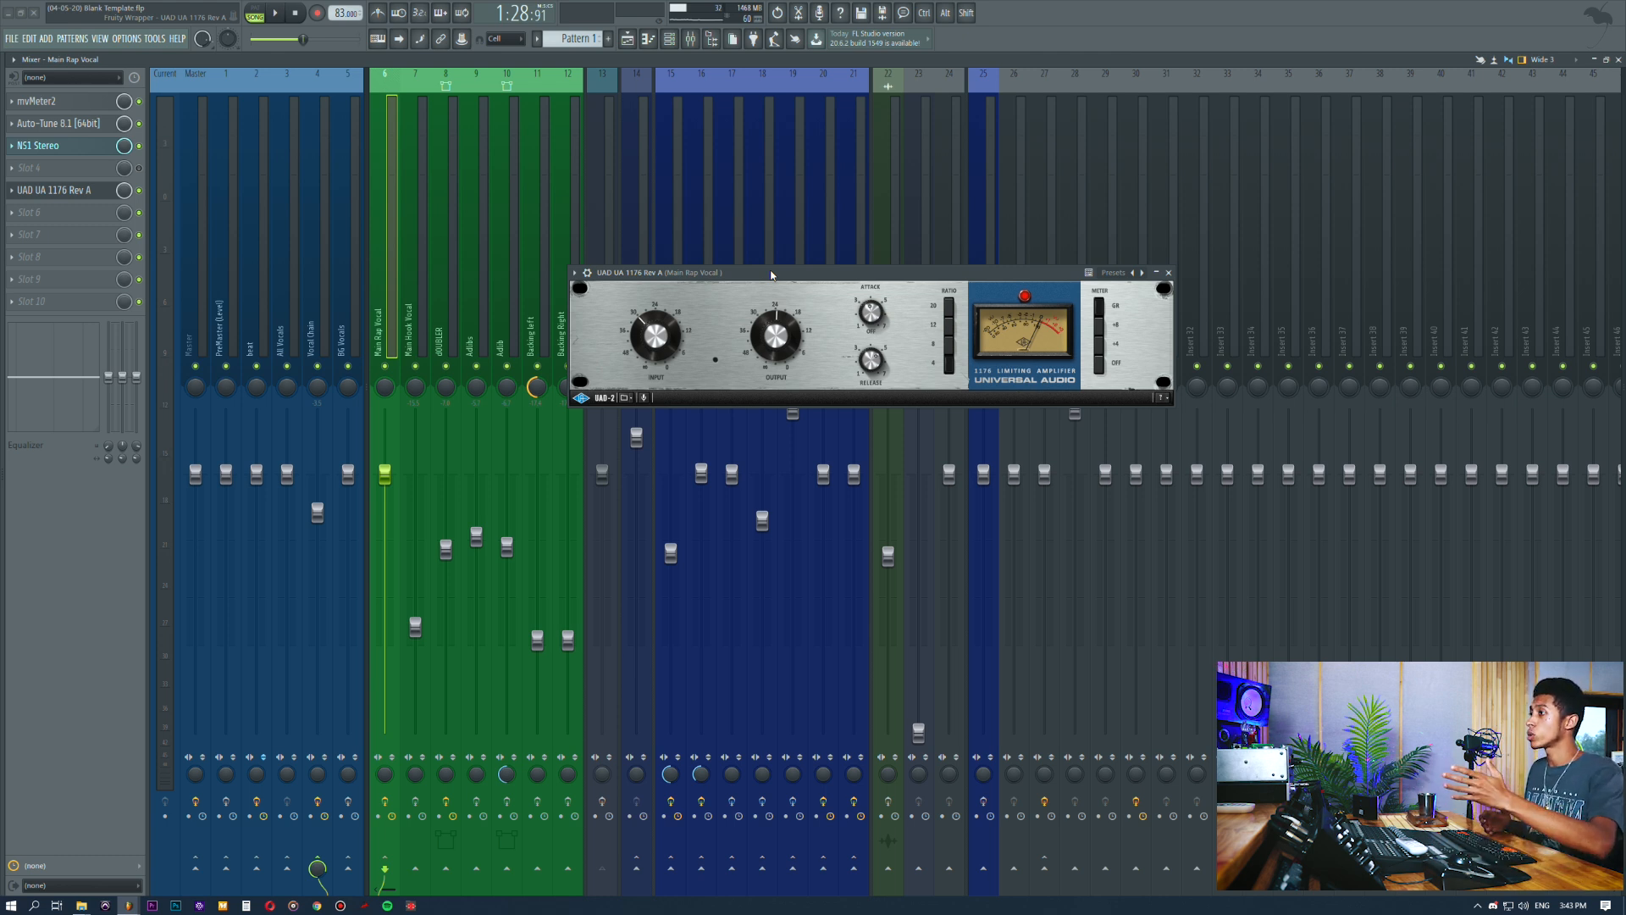
pyautogui.moveTo(771, 273); pyautogui.dragTo(784, 225)
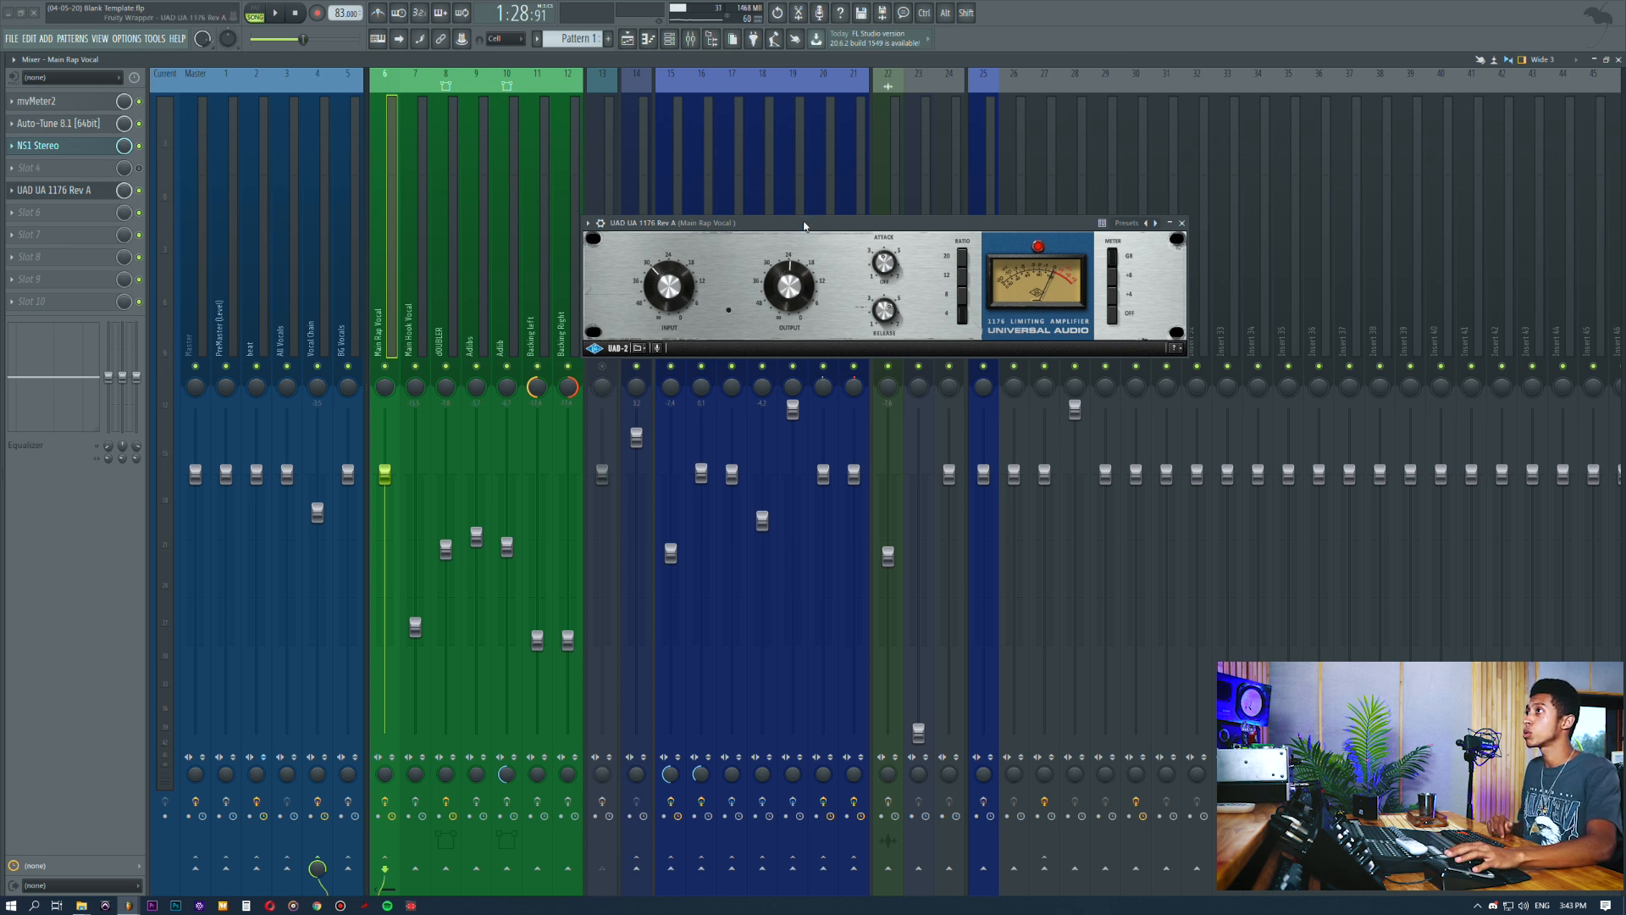
pyautogui.moveTo(805, 226); pyautogui.dragTo(873, 232)
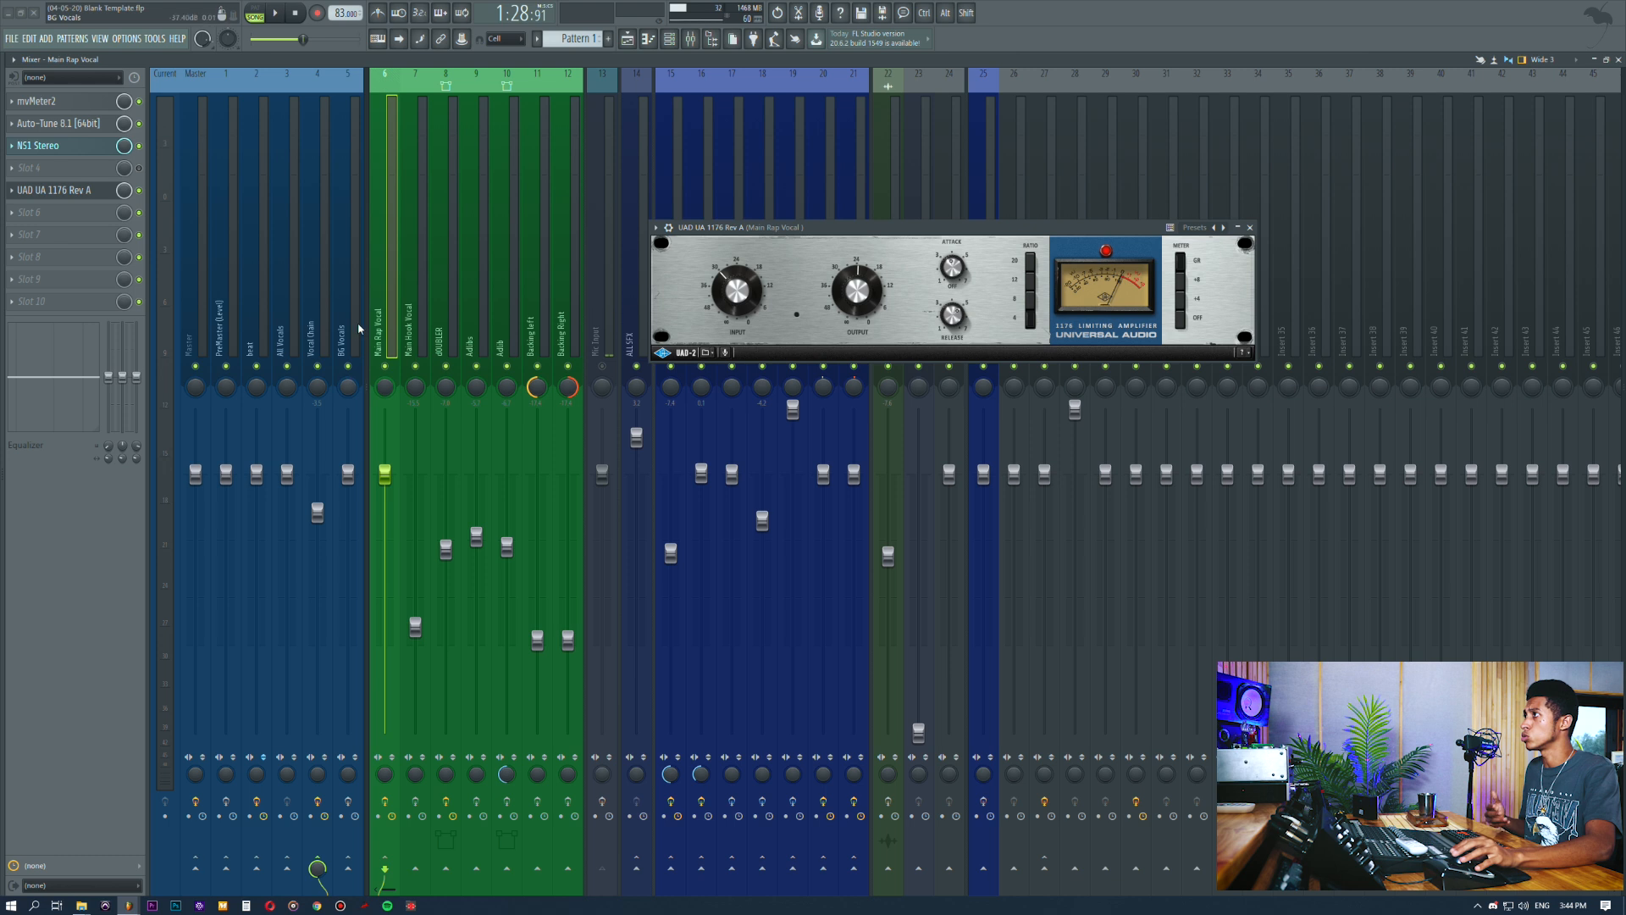
# Inspect the UAD Neve 1081 on the Vocal Chain track beneath the 1176 window, and close the Neve
pyautogui.click(323, 277)
pyautogui.click(47, 101)
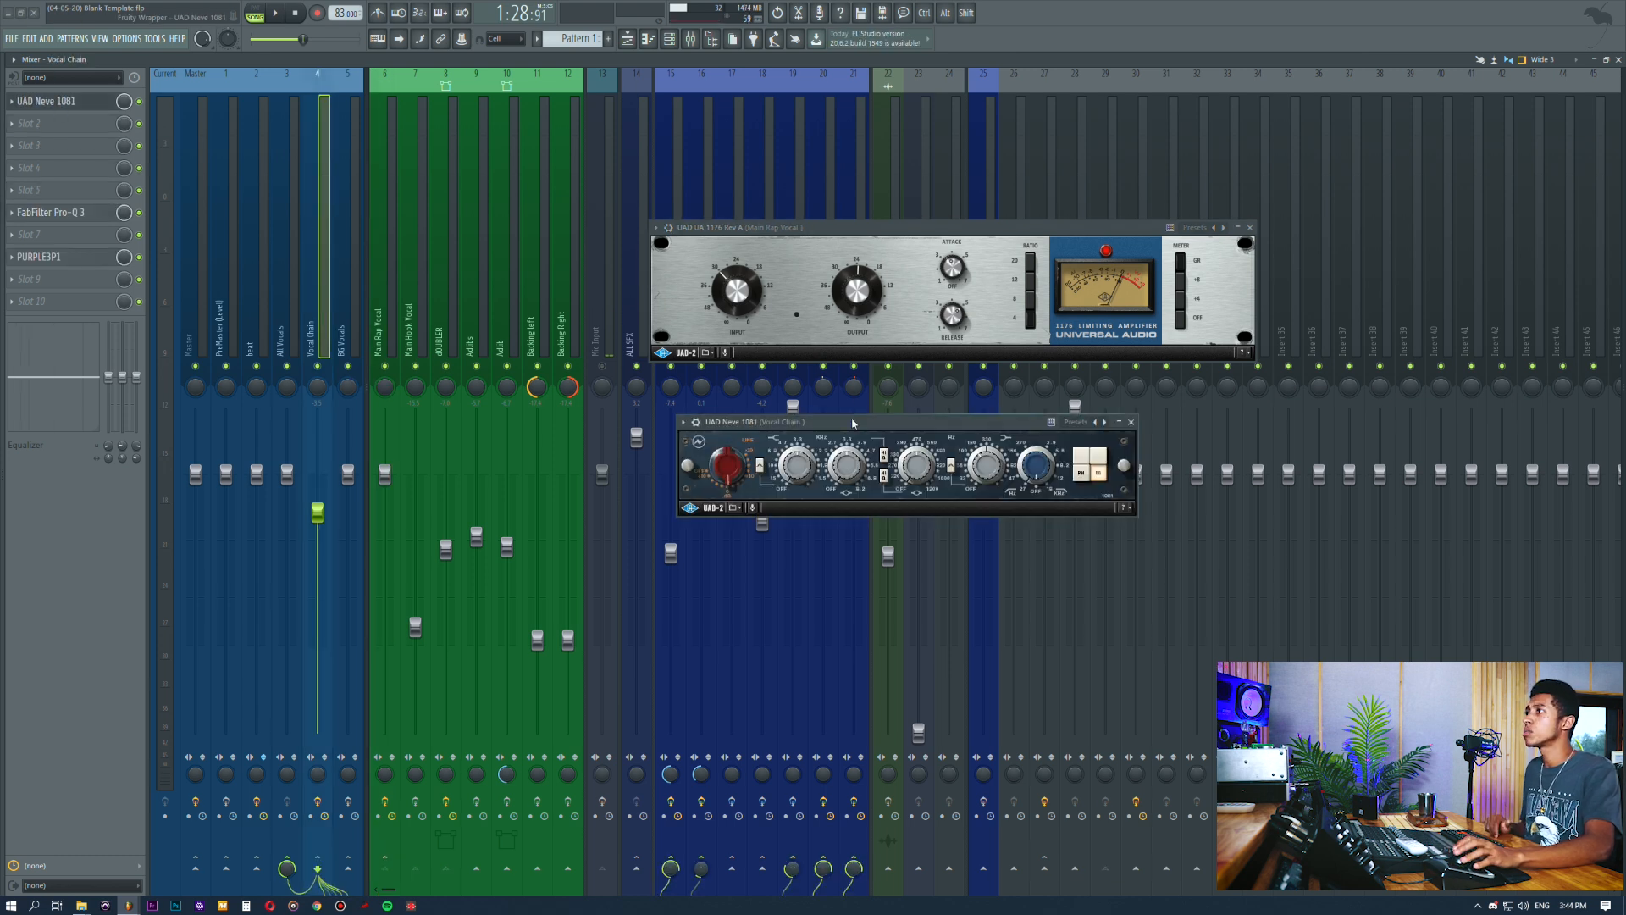
pyautogui.moveTo(854, 435); pyautogui.dragTo(845, 410)
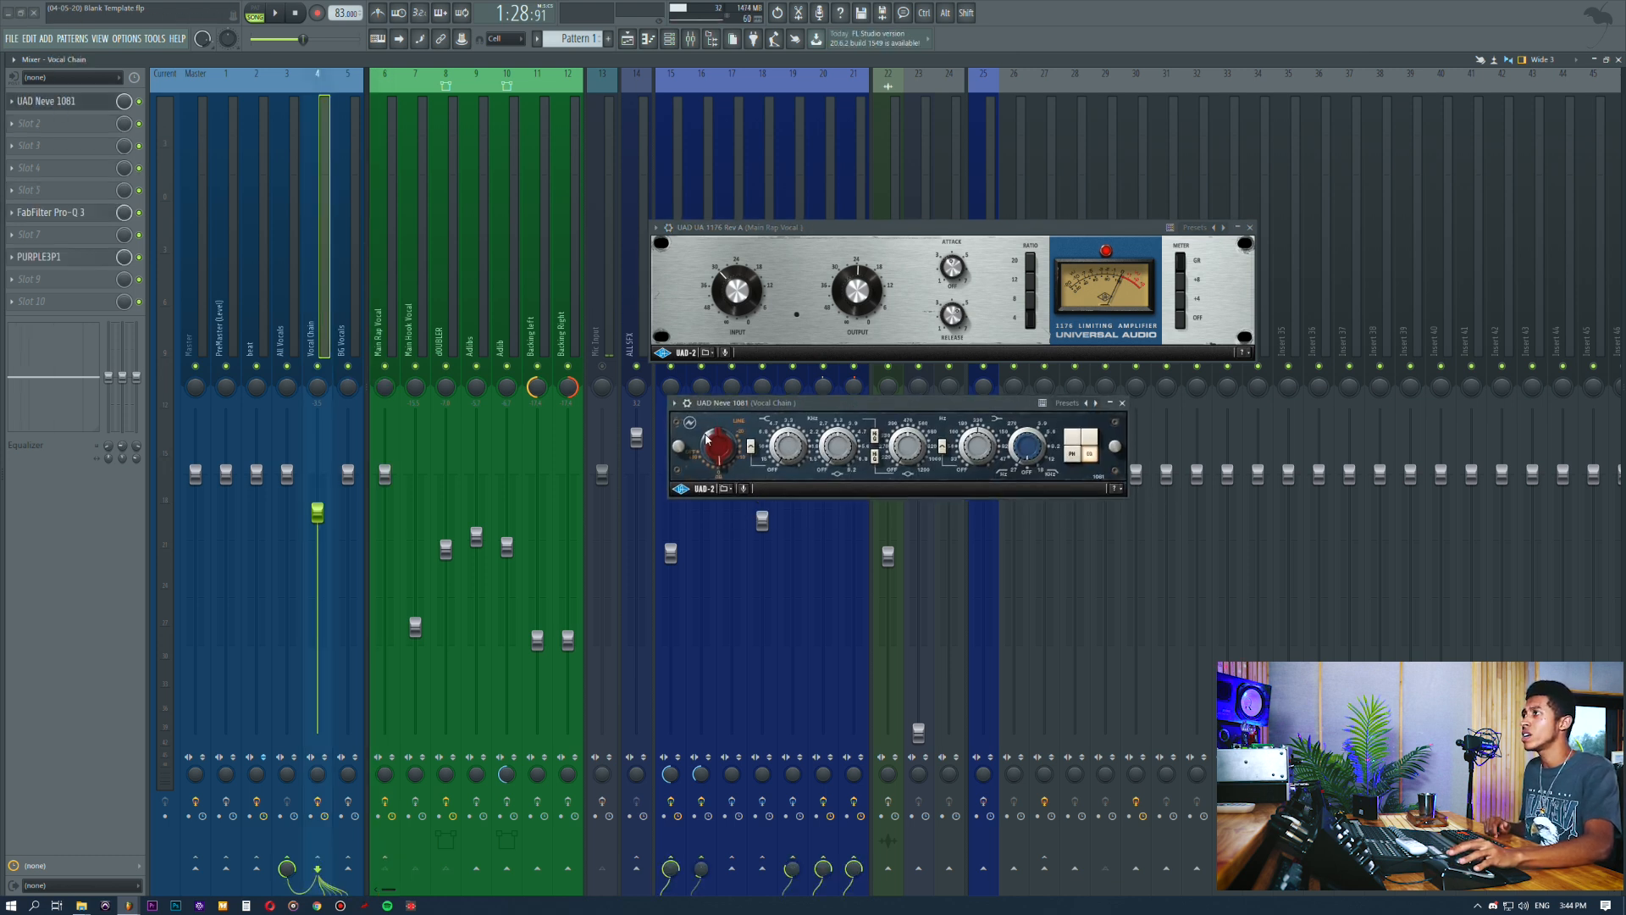
pyautogui.moveTo(745, 407); pyautogui.dragTo(718, 398)
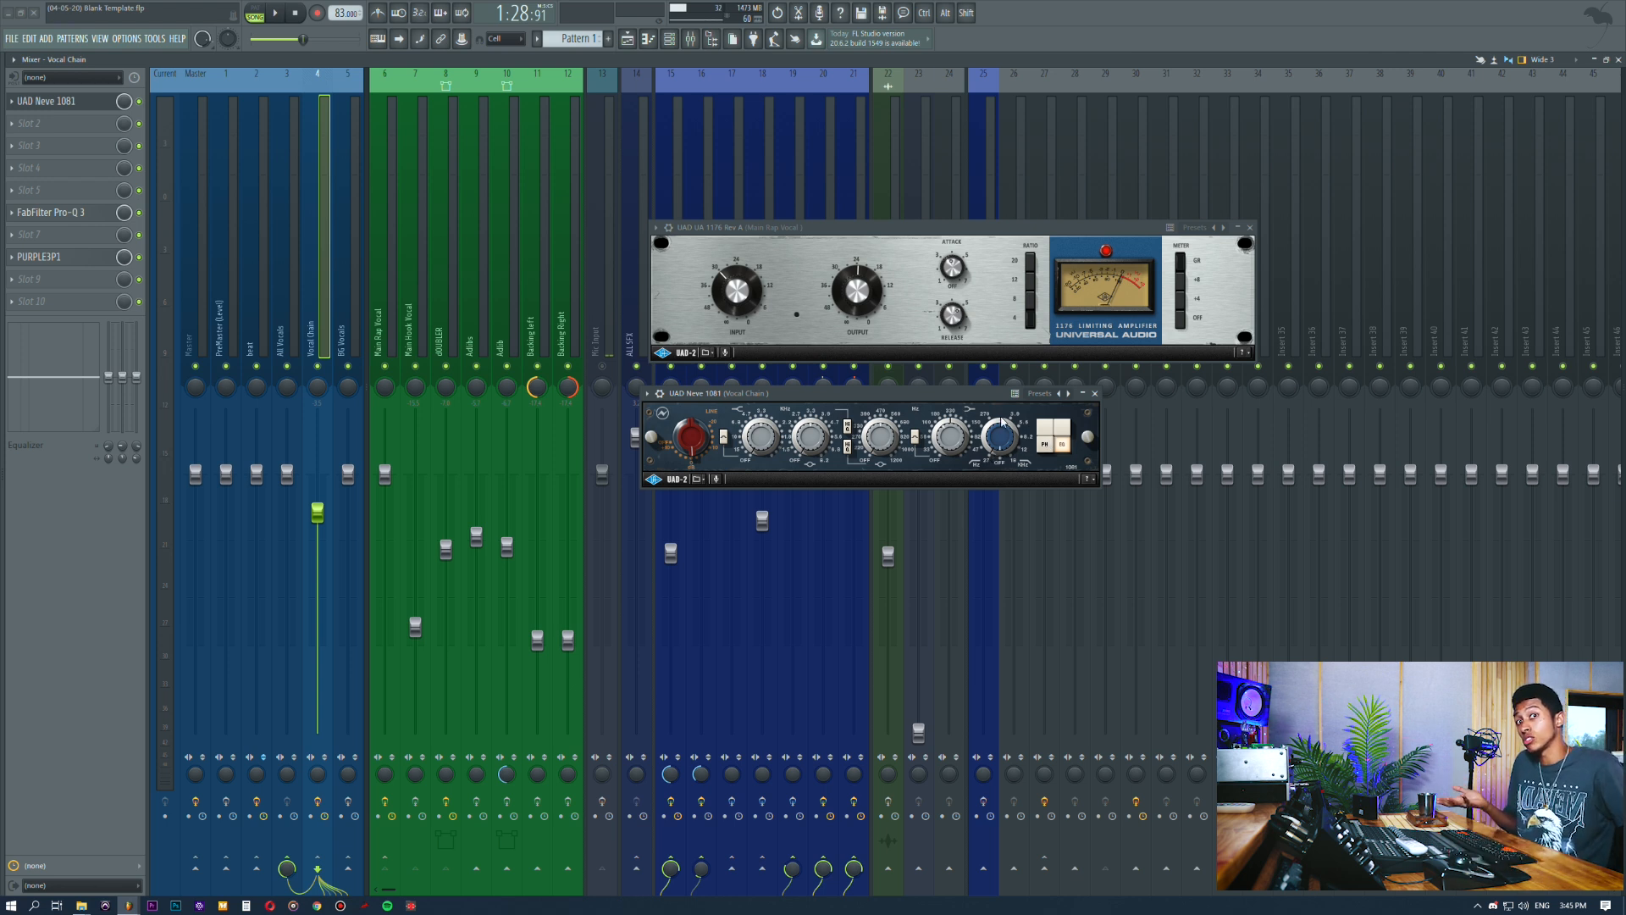
pyautogui.click(84, 102)
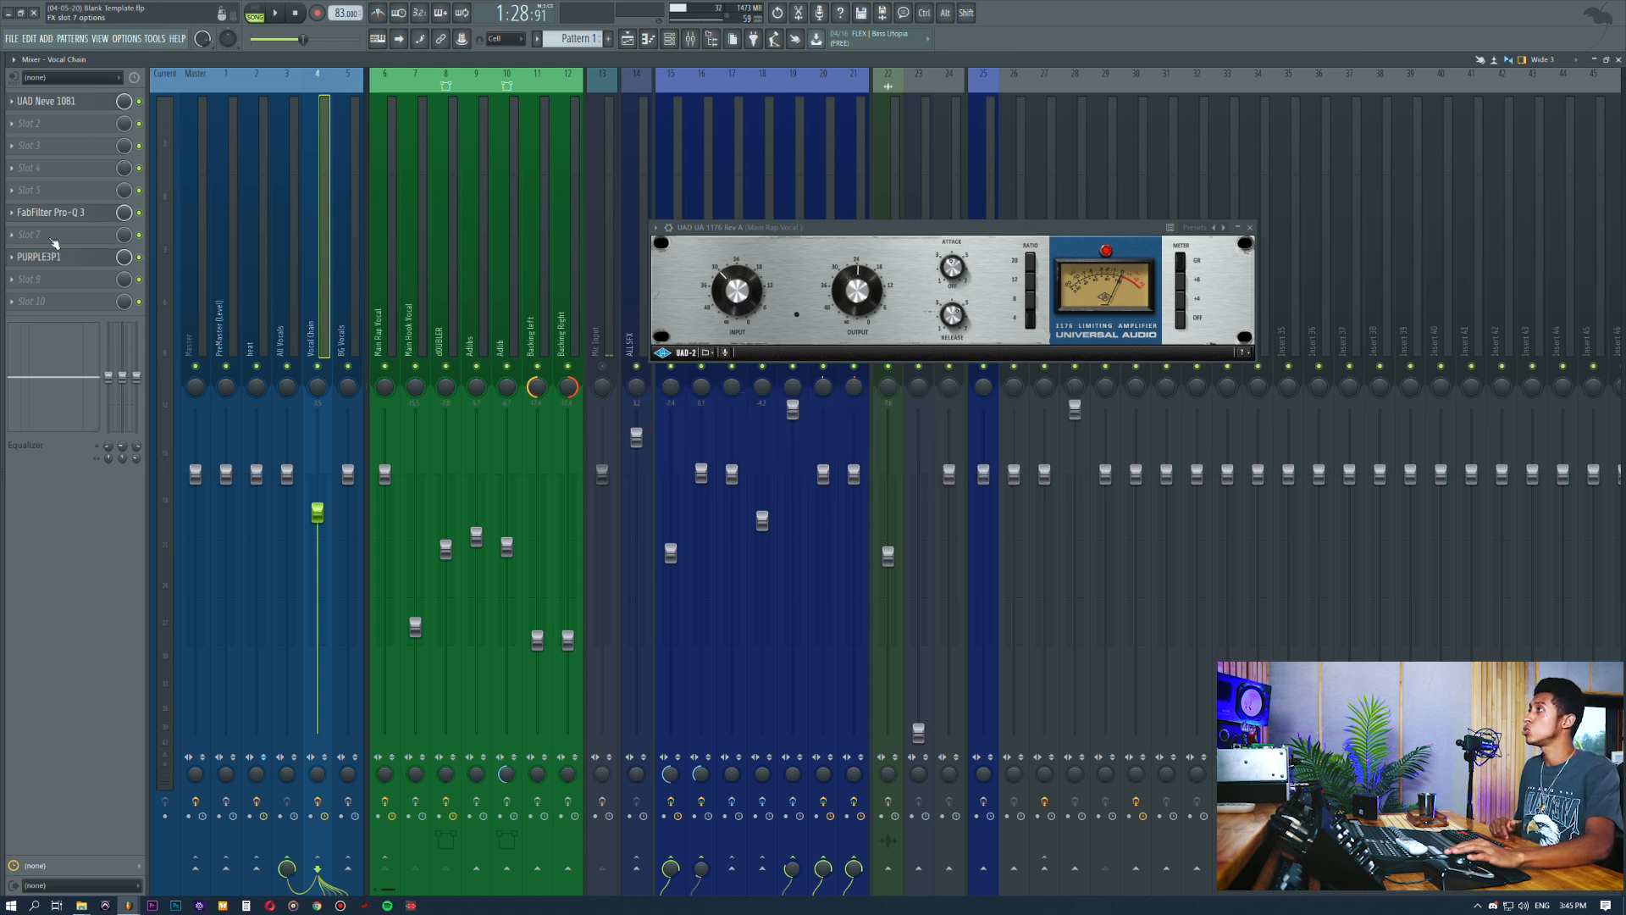
# Move the 1176 window clear, inspect FabFilter Pro-Q 3 on the Vocal Chain track at a 30 dB display range, and close the equalizer
pyautogui.moveTo(738, 226); pyautogui.dragTo(1035, 92)
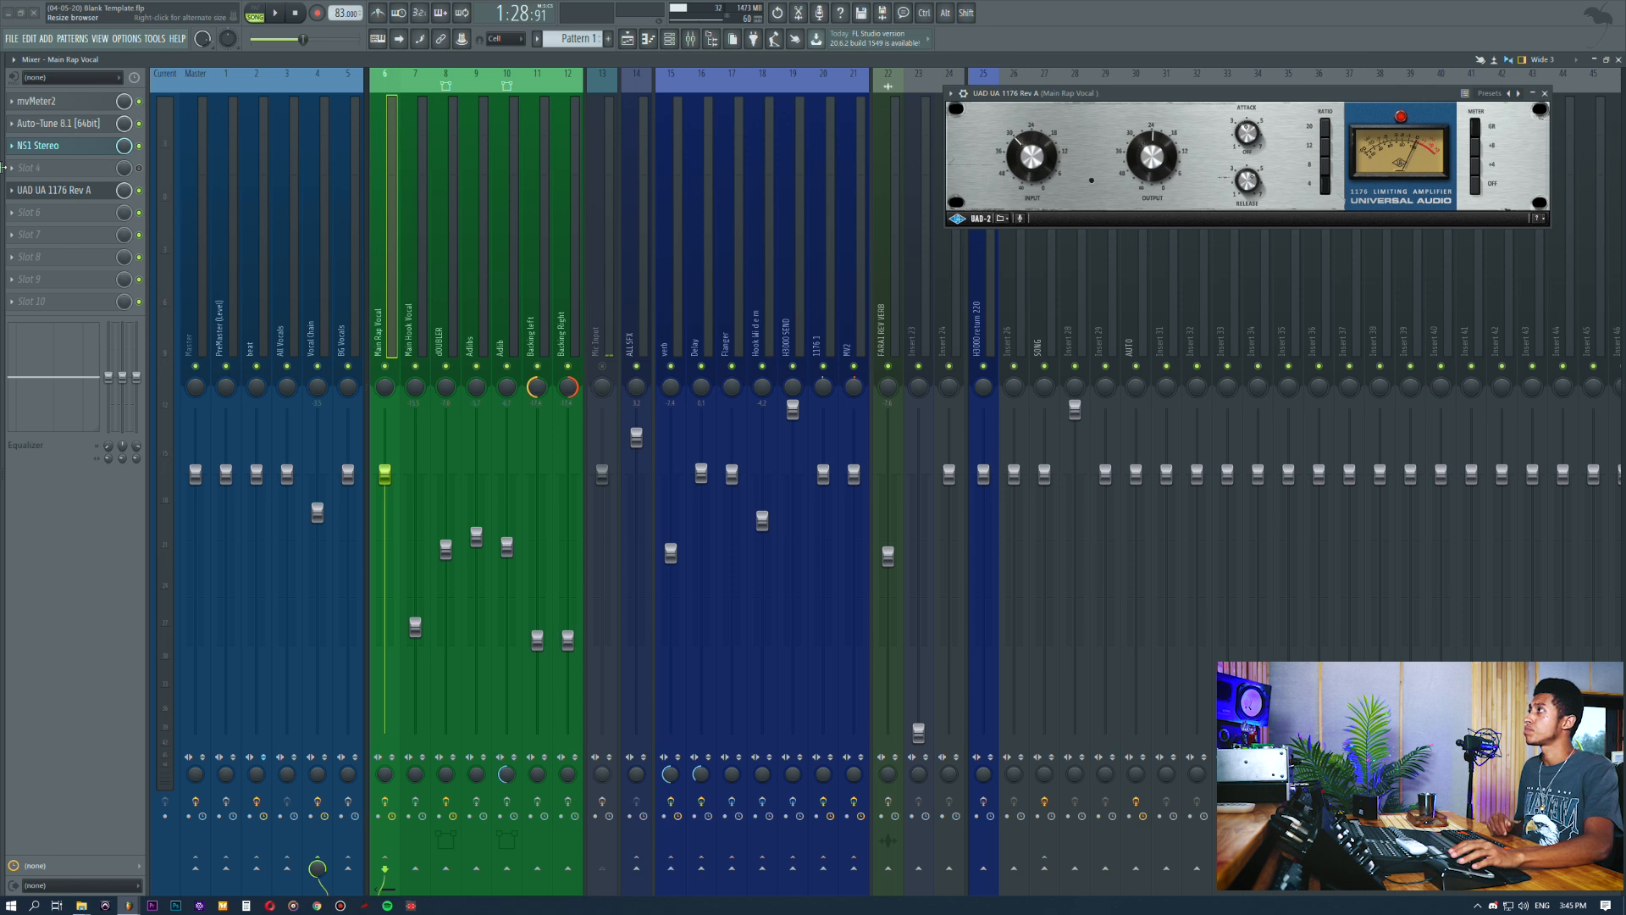
pyautogui.click(319, 205)
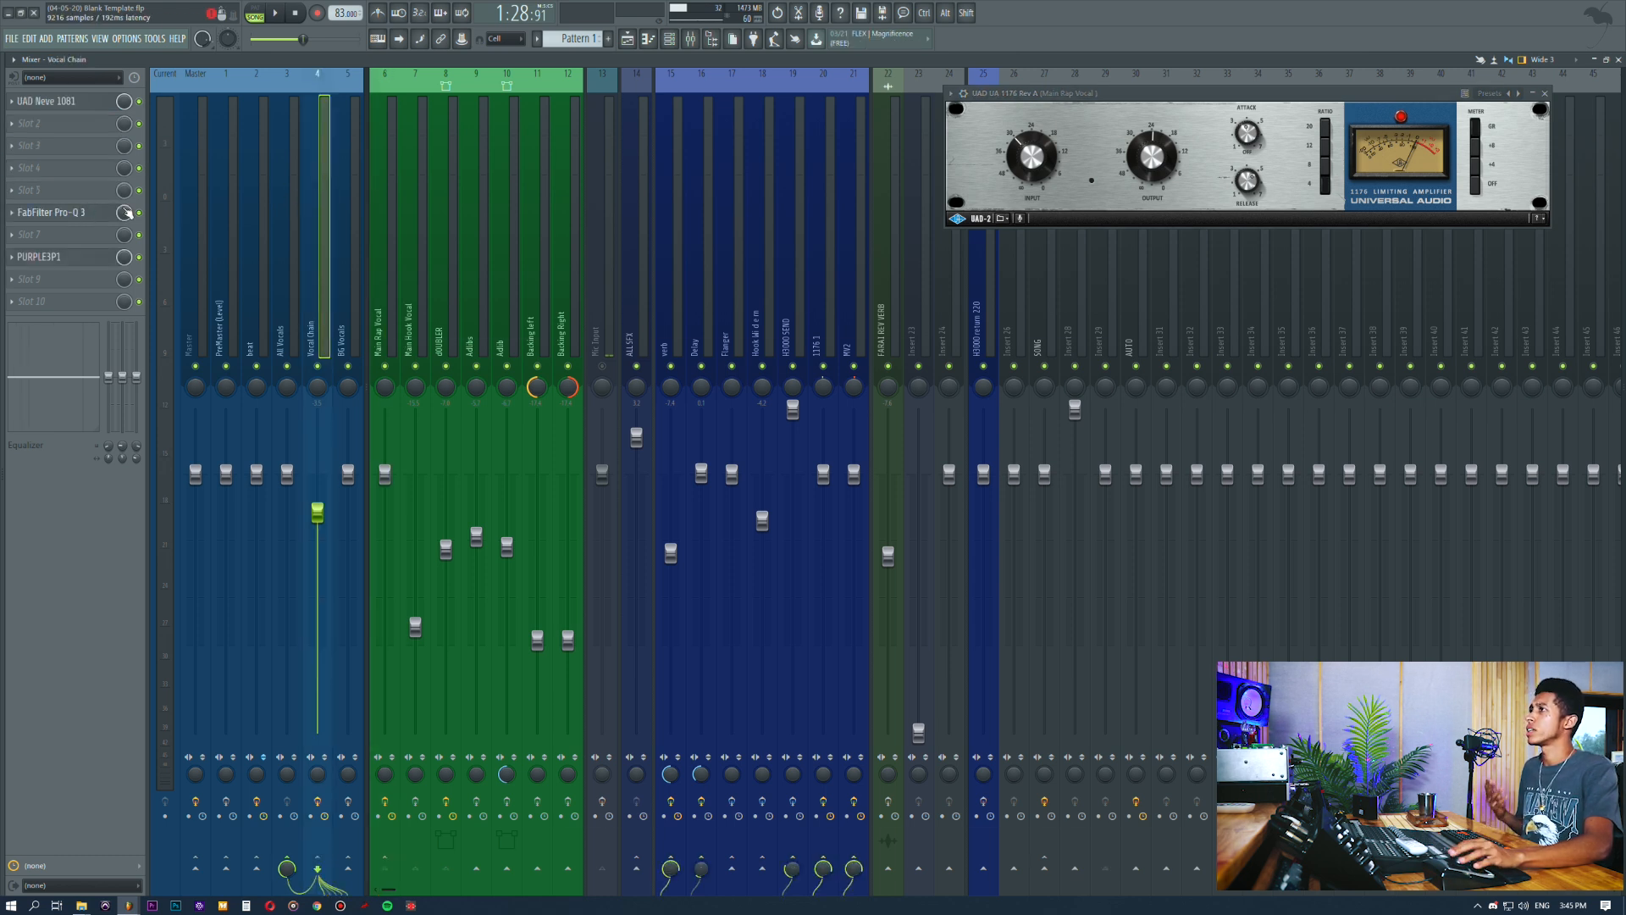
pyautogui.click(89, 212)
pyautogui.moveTo(849, 352); pyautogui.dragTo(1061, 295)
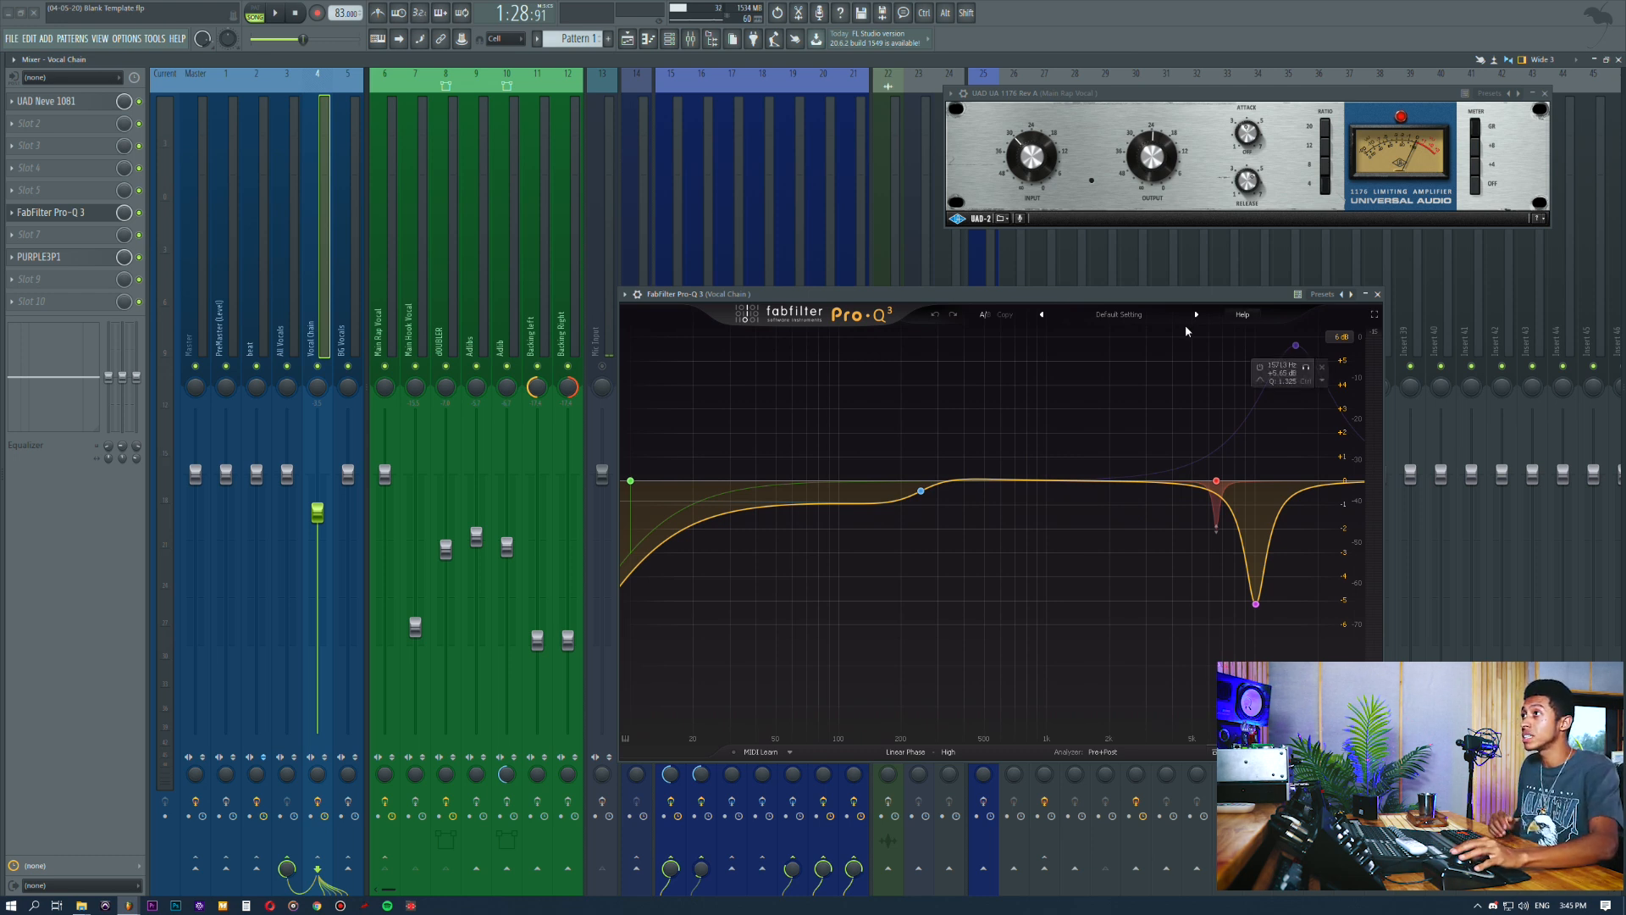
pyautogui.click(1339, 339)
pyautogui.click(1362, 399)
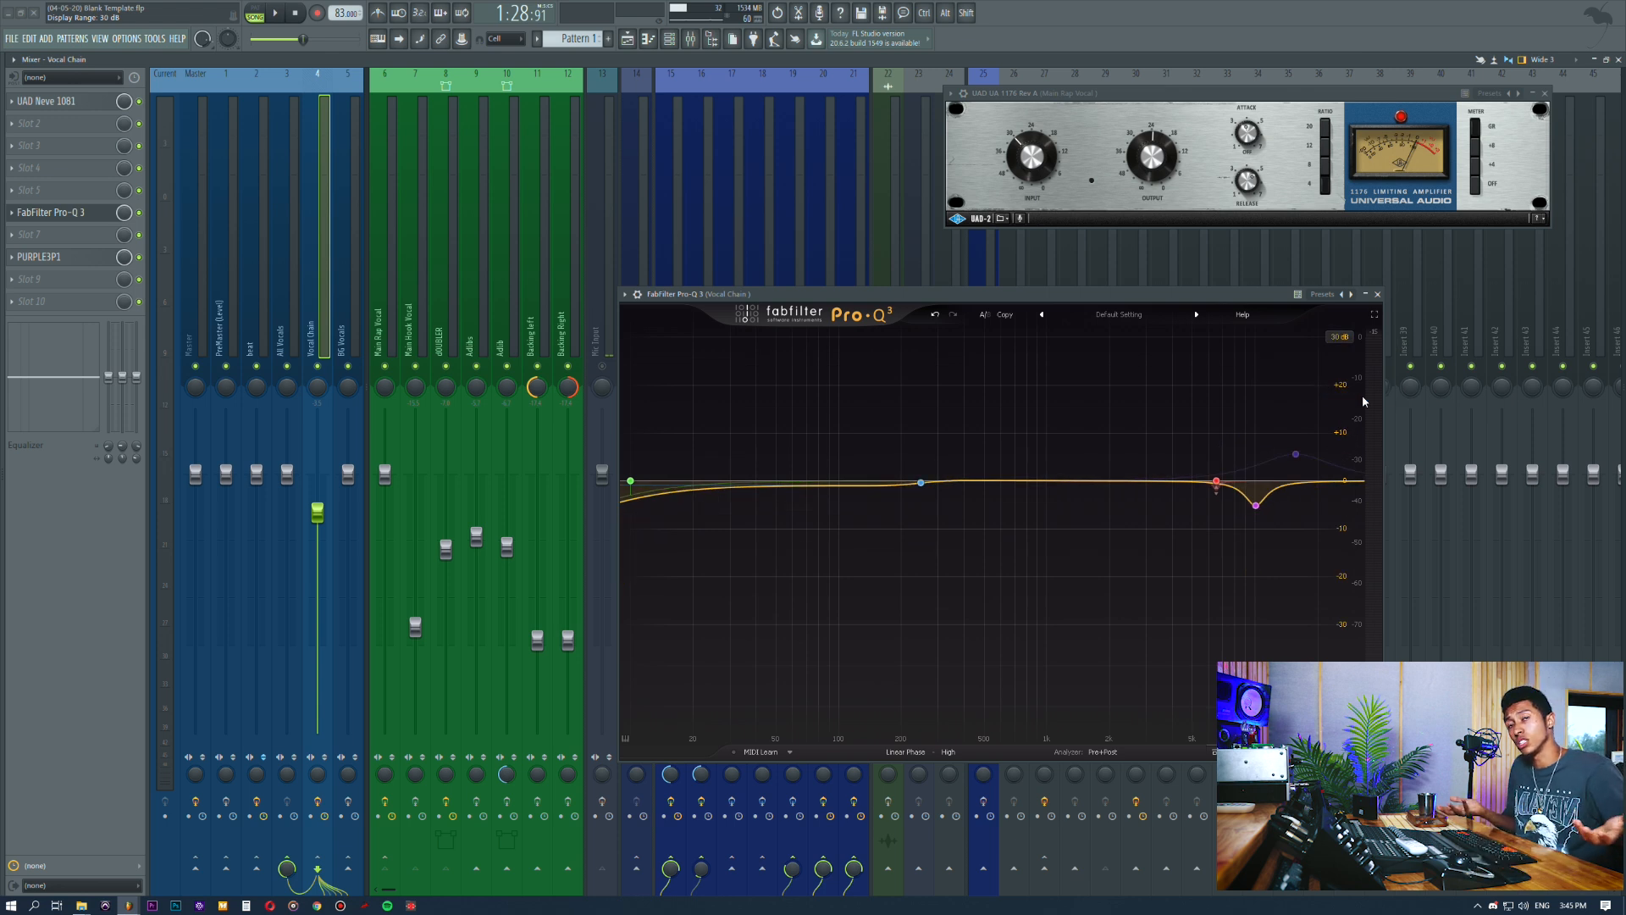
pyautogui.moveTo(1265, 514)
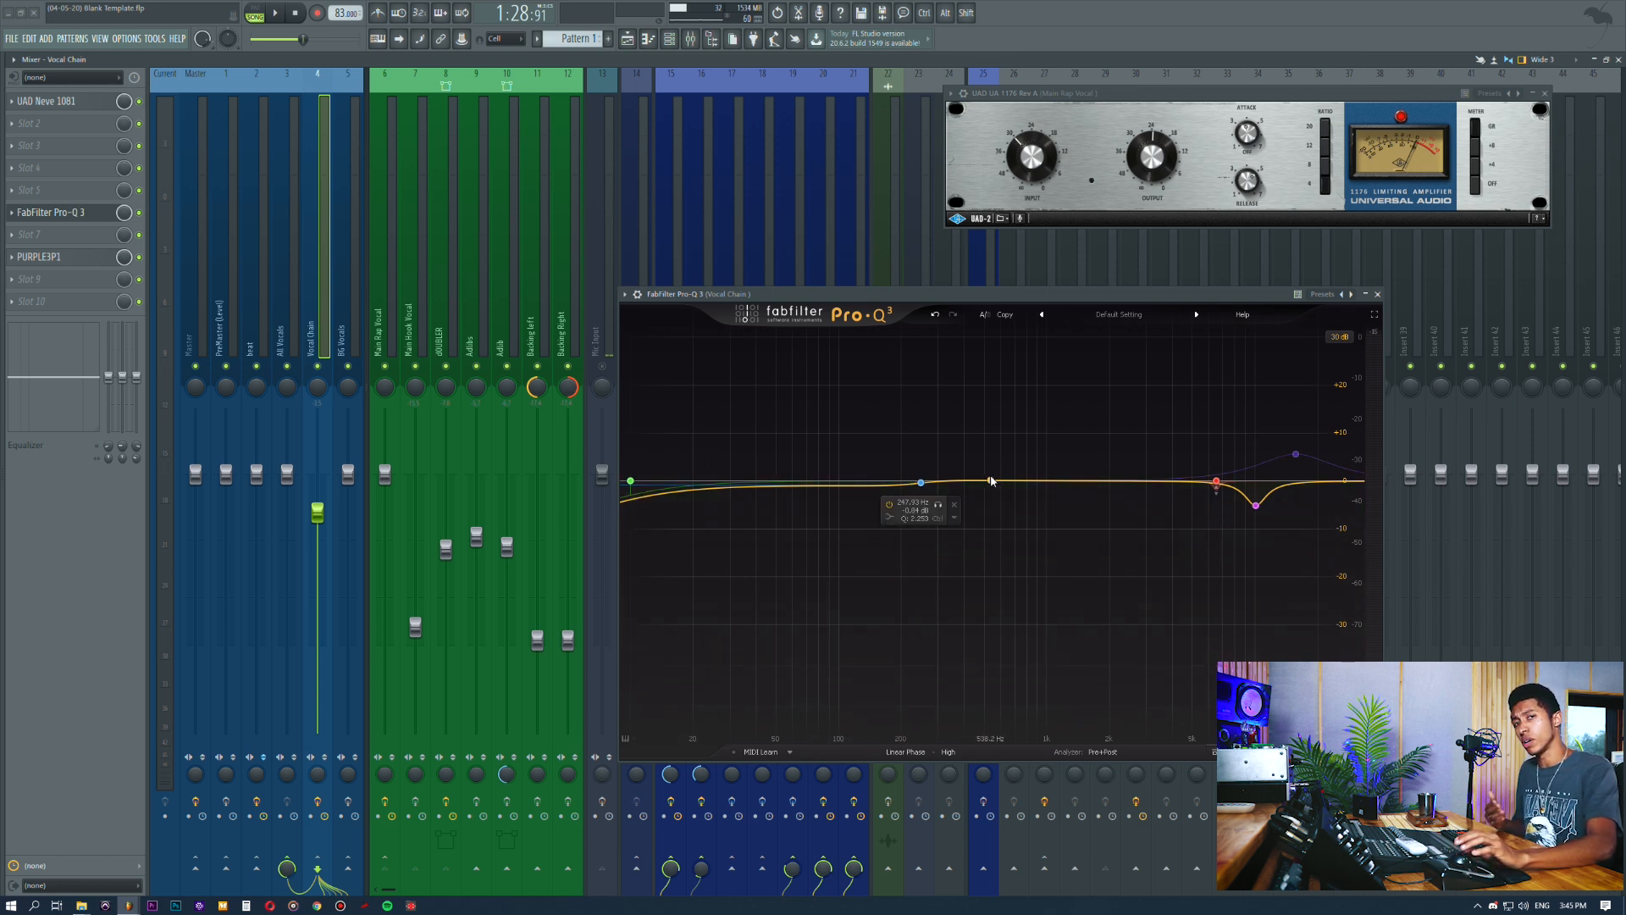
pyautogui.click(74, 216)
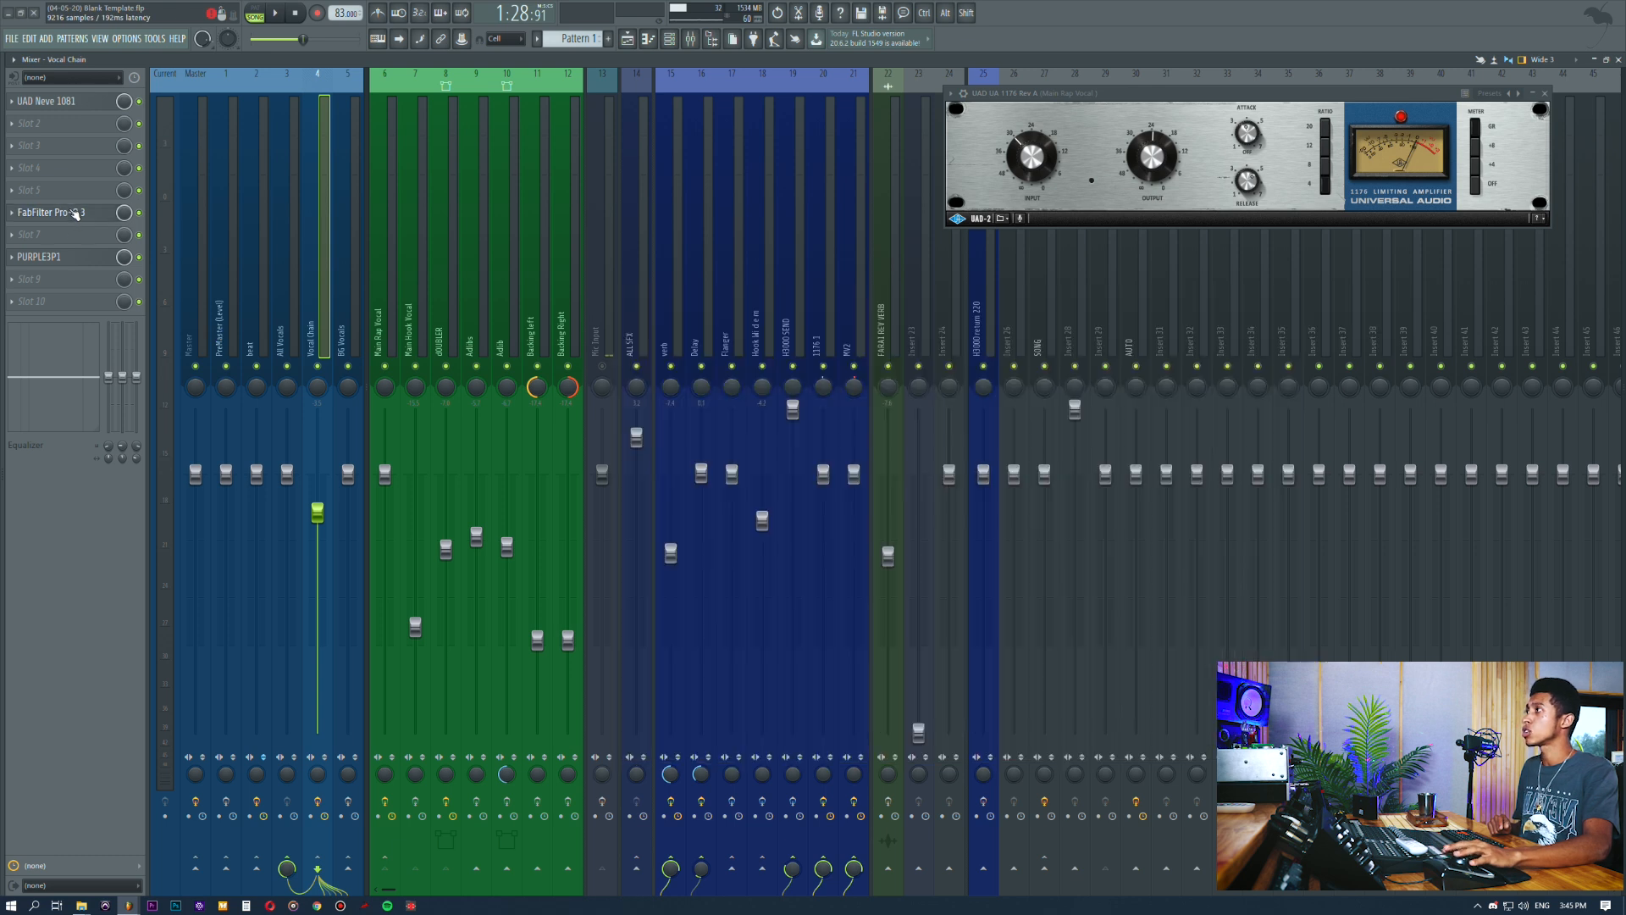
# Inspect the PURPLE3P1 equalizer on the Vocal Chain track beneath the 1176 window and close it again
pyautogui.click(75, 258)
pyautogui.moveTo(750, 241); pyautogui.dragTo(750, 382)
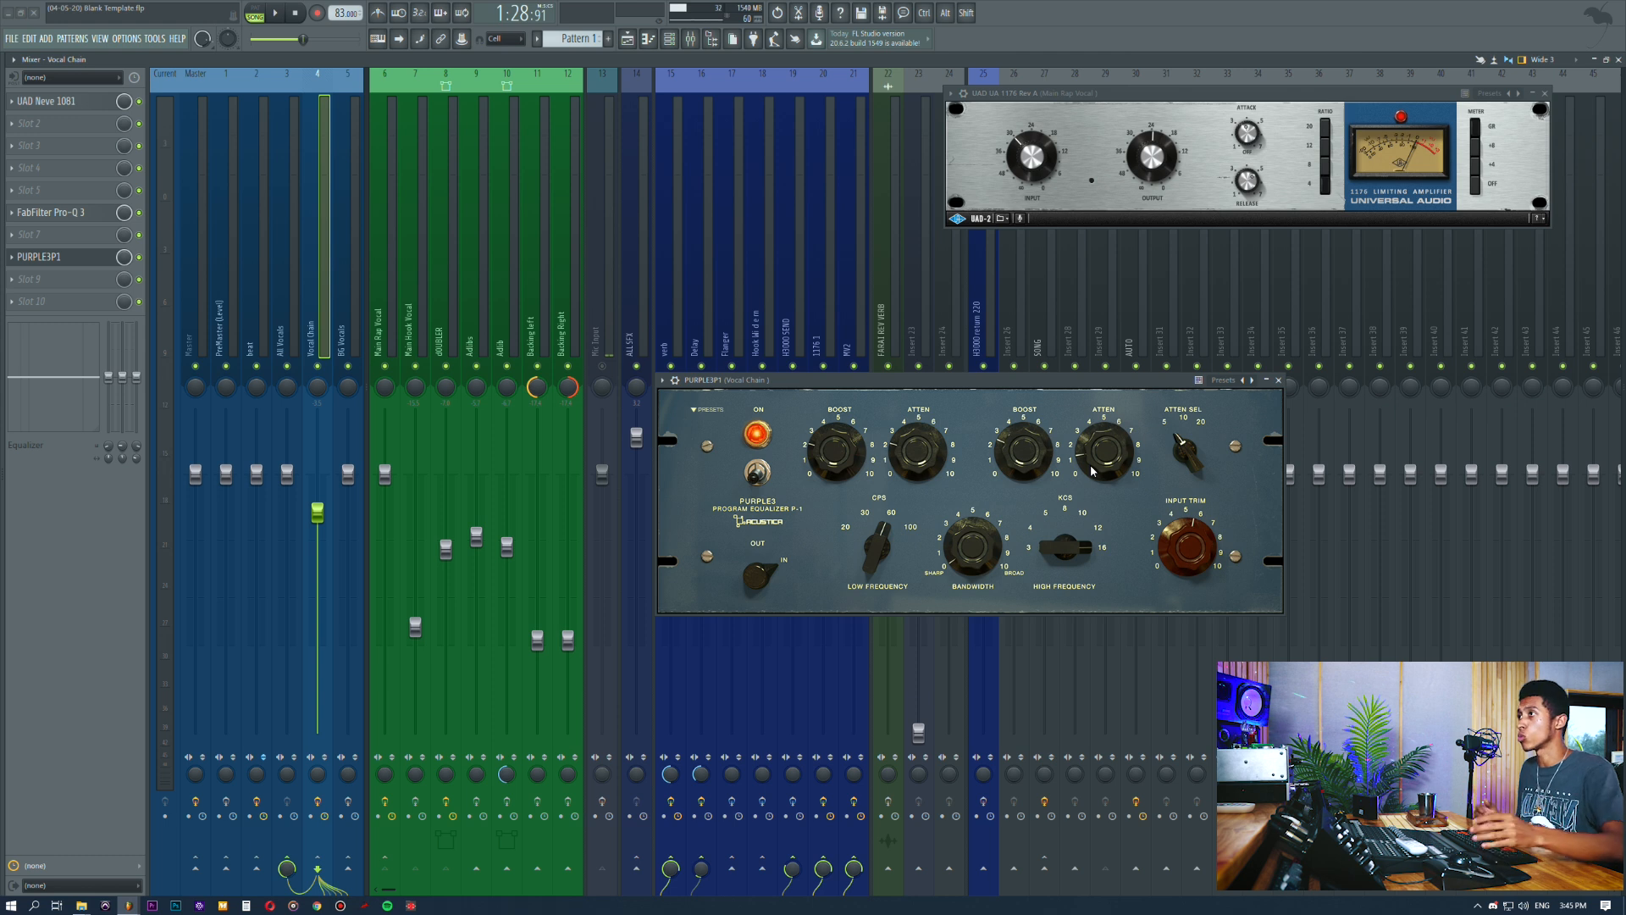
pyautogui.click(60, 259)
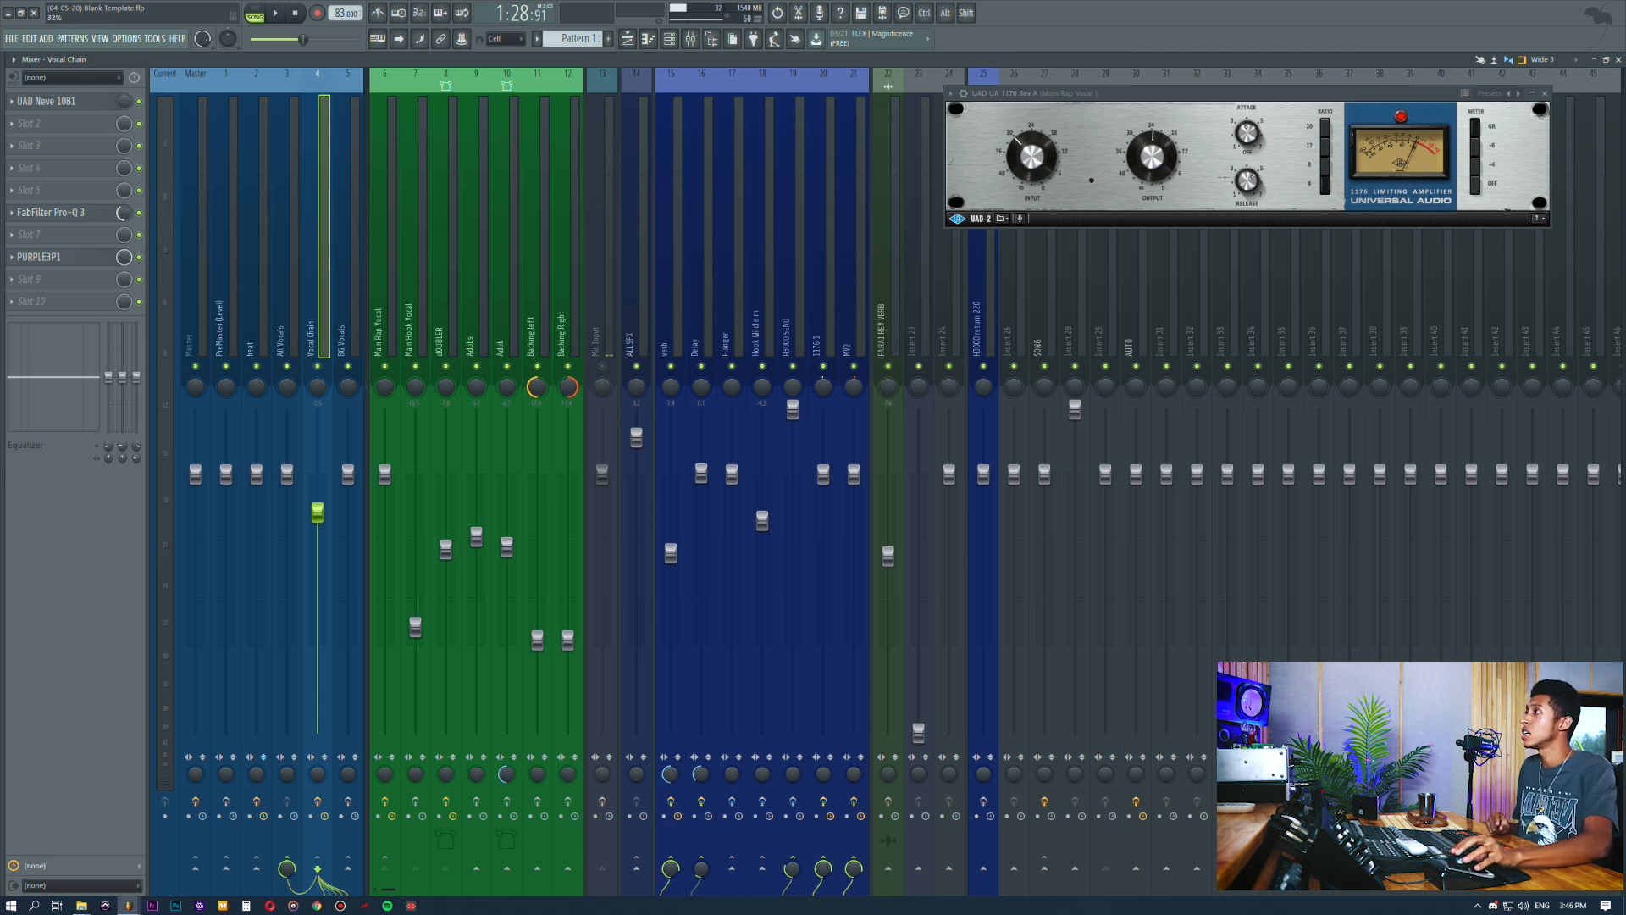
# Inspect the NS1 Stereo plugin on the Main Rap Vocal track and close it again
pyautogui.click(385, 222)
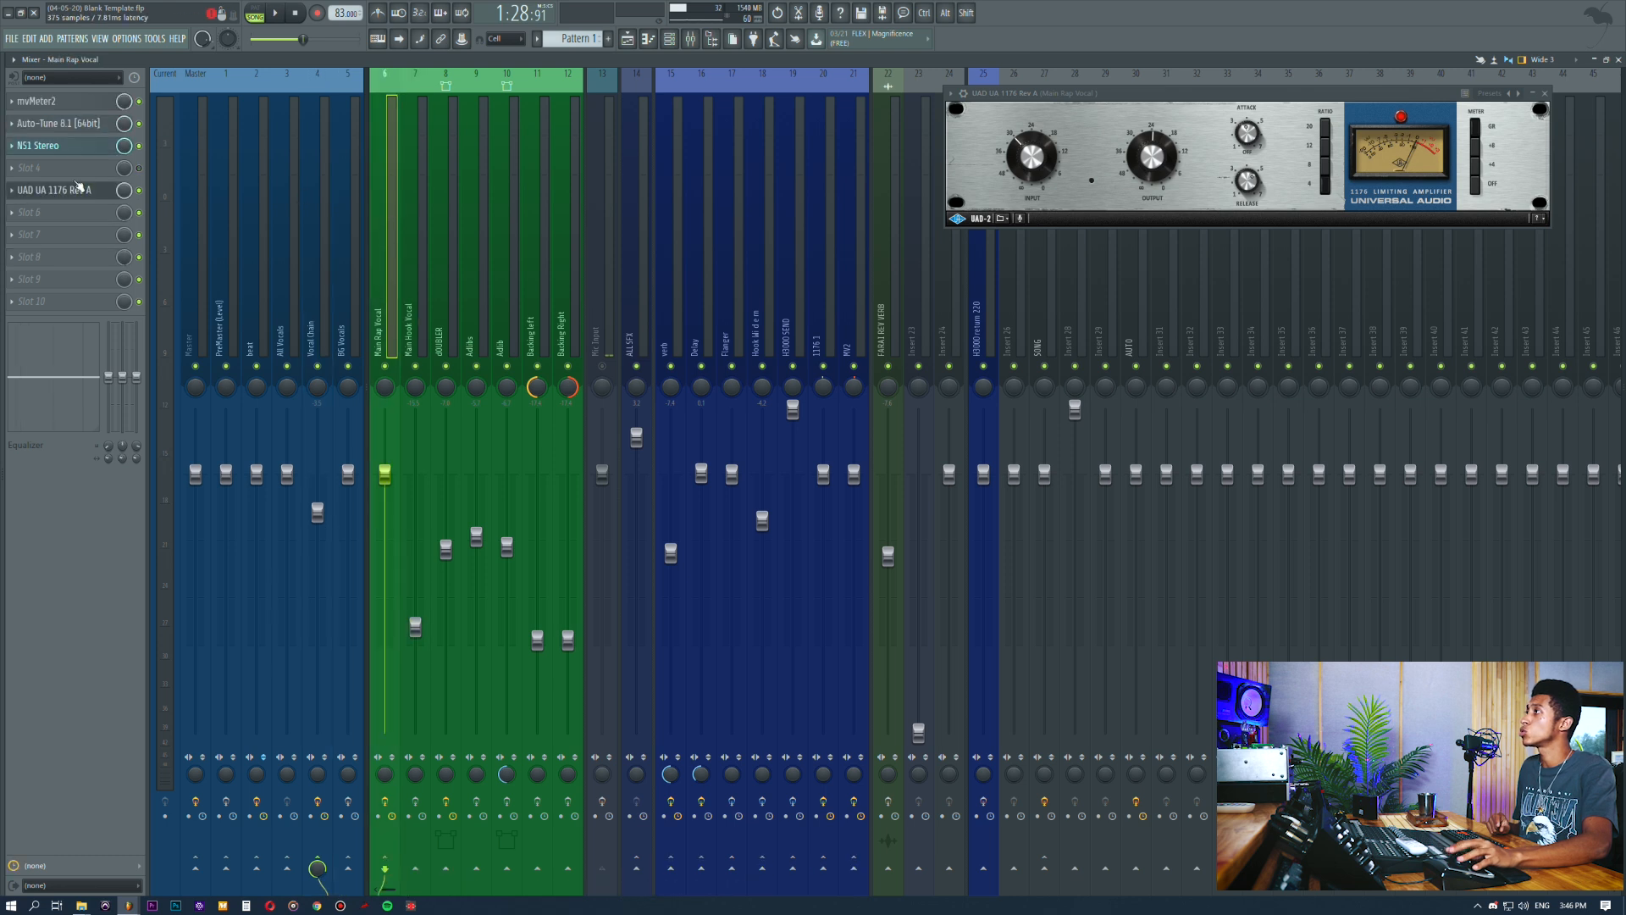
pyautogui.click(62, 146)
pyautogui.click(62, 147)
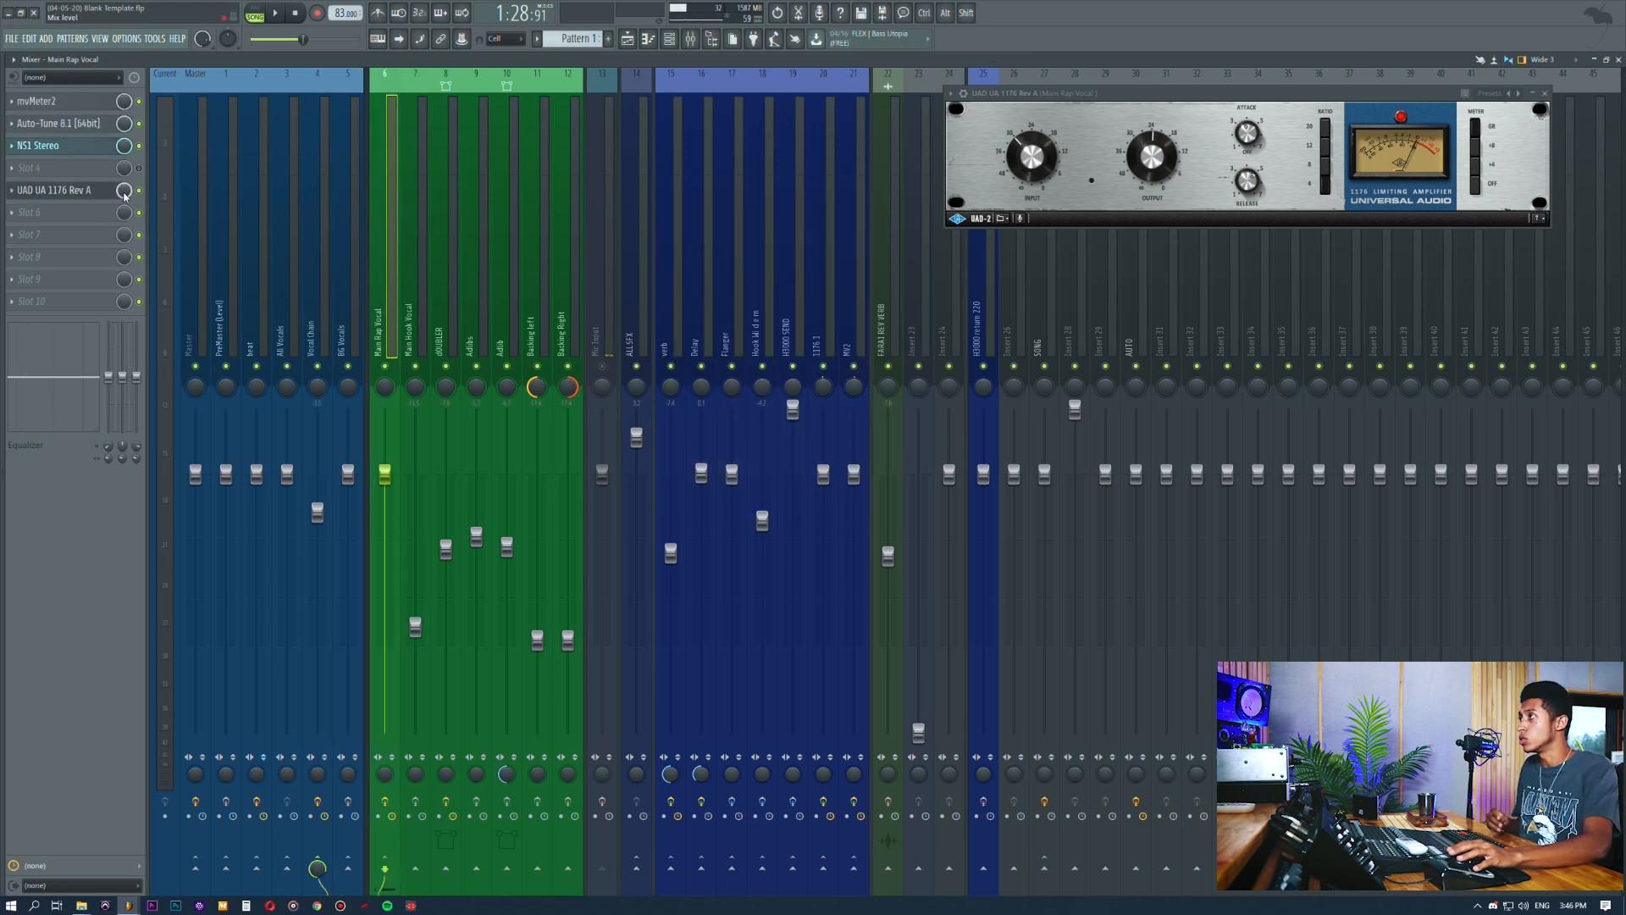
# Play the song while watching the 1176's meter and the mixer levels, and select the Vocal Chain track
pyautogui.press('space')
pyautogui.press('F5')
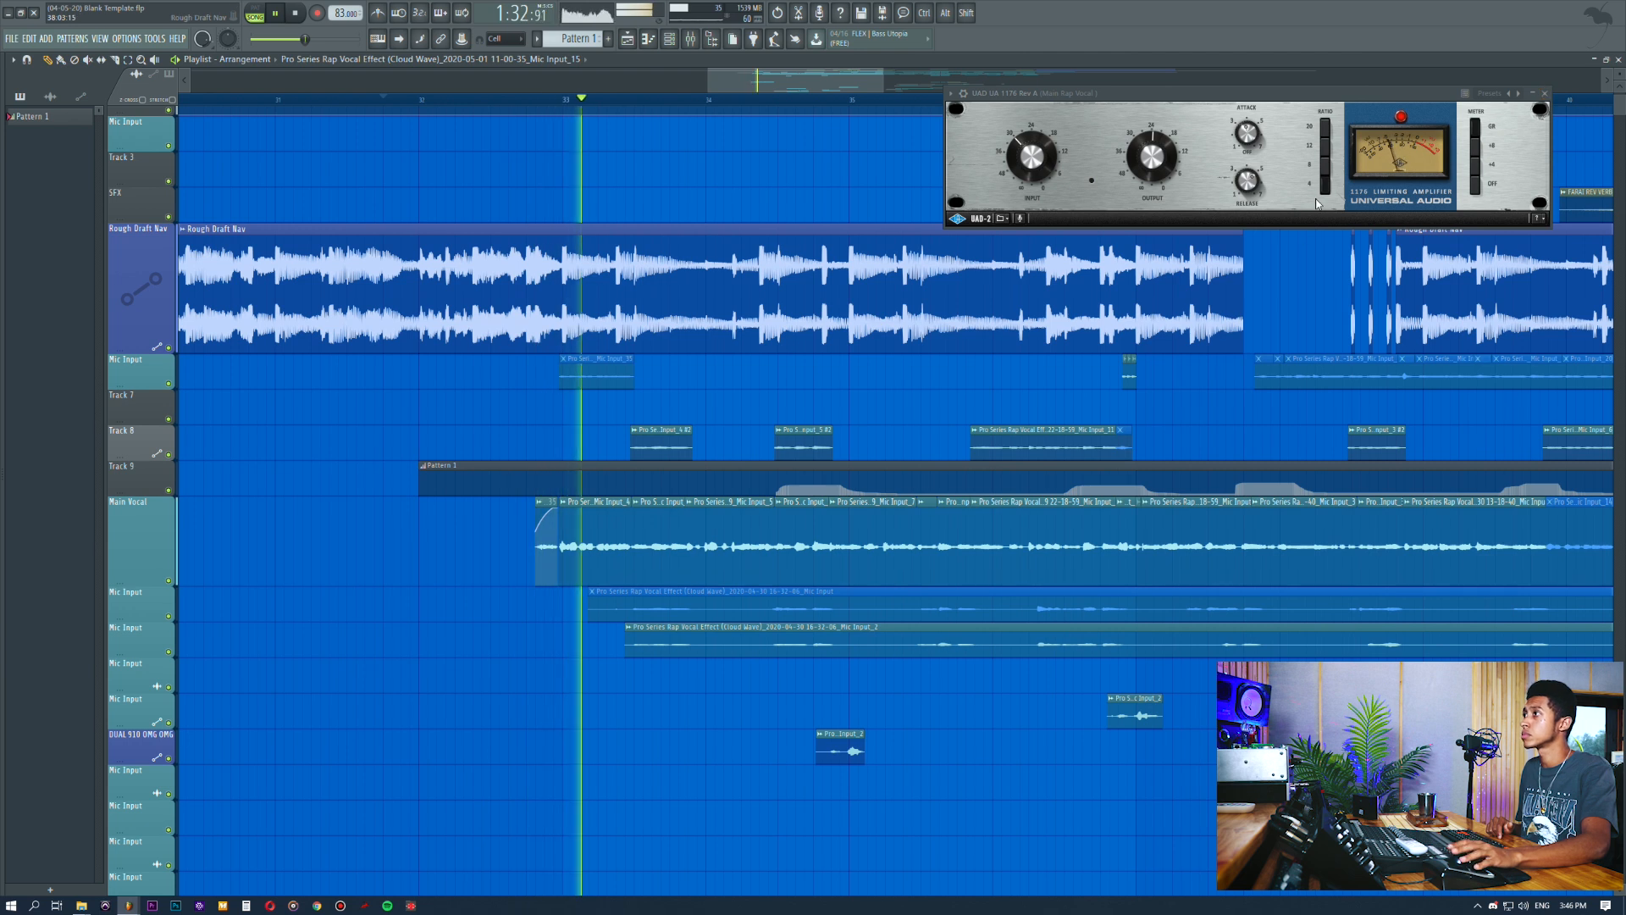
pyautogui.click(690, 38)
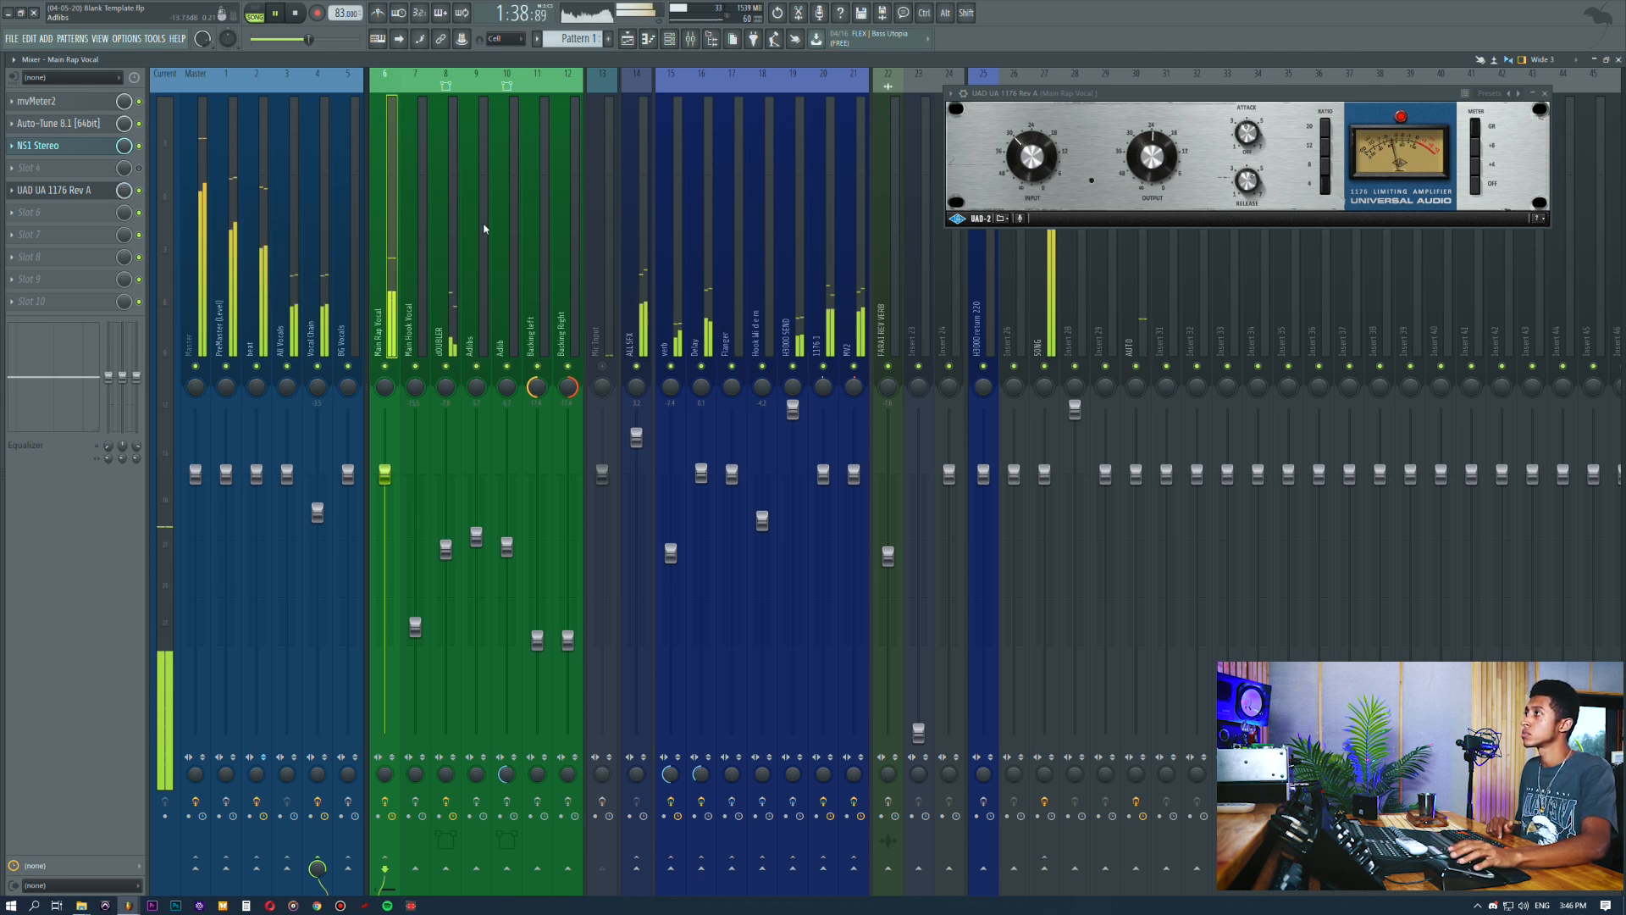
pyautogui.click(317, 212)
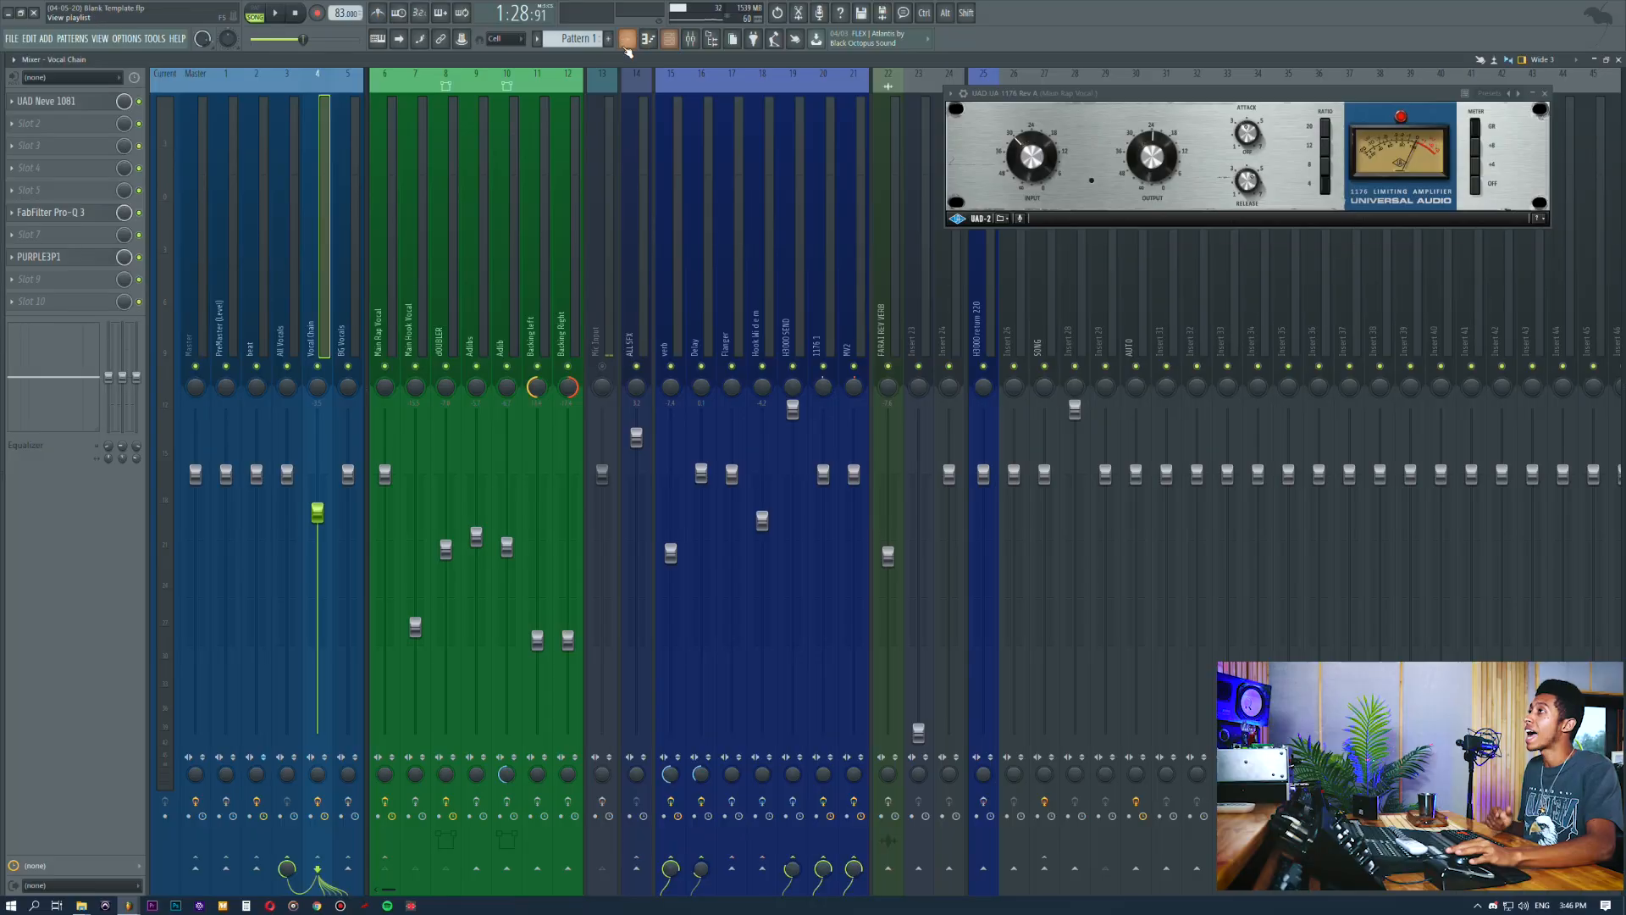
# Clear the 1176 window from view and show the wider vocal arrangement in the playlist
pyautogui.press('F9')
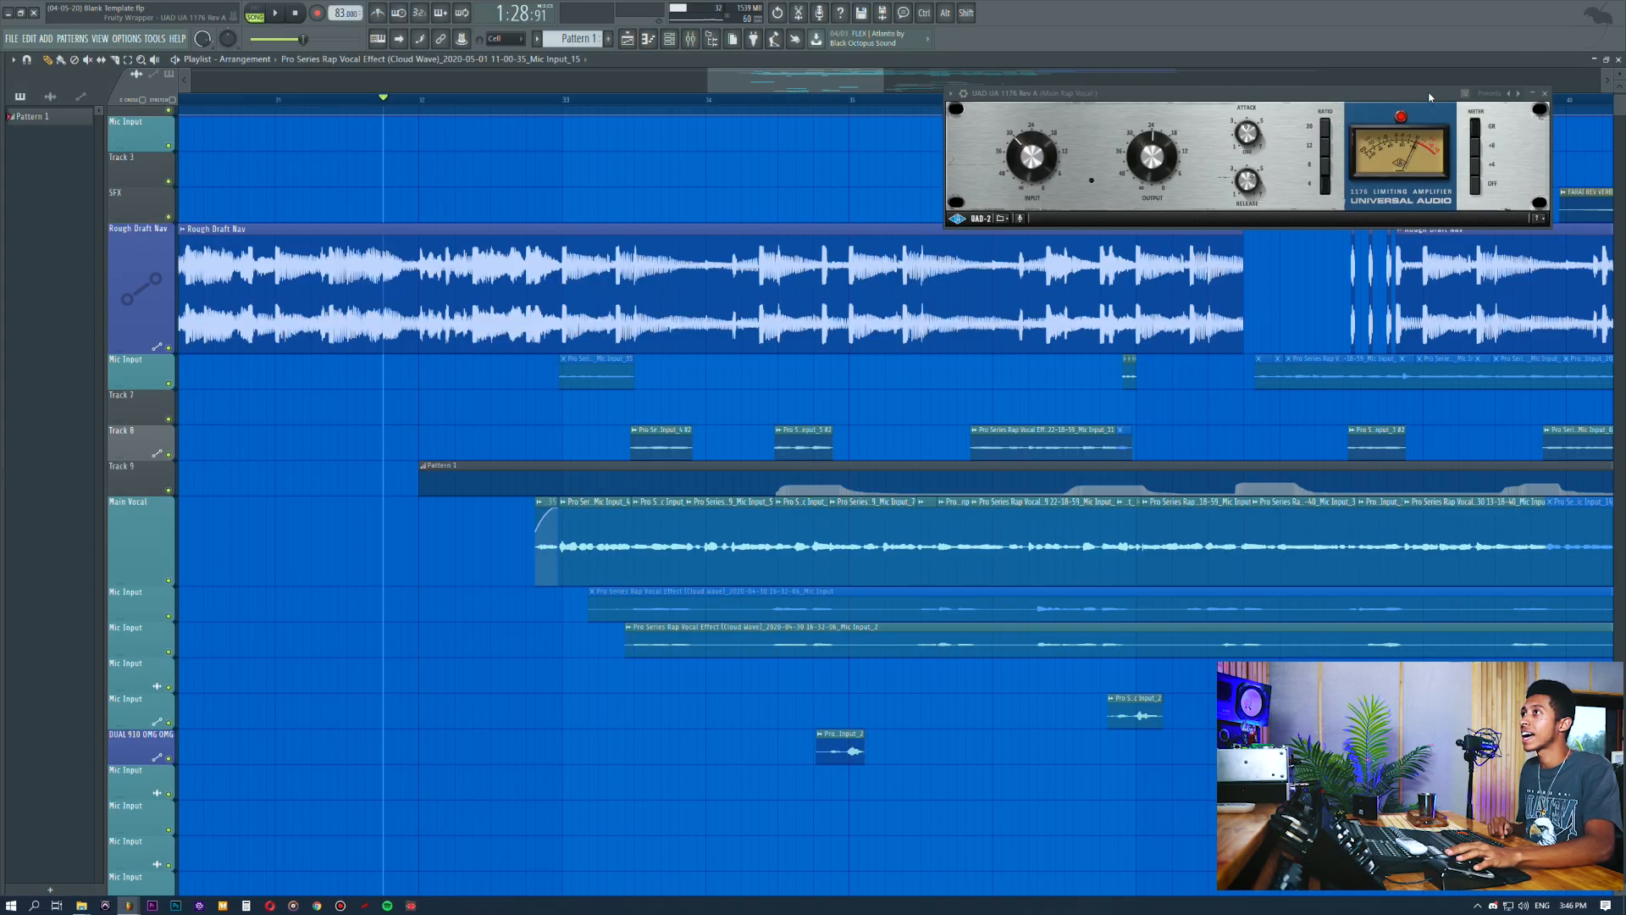
pyautogui.moveTo(1428, 95); pyautogui.dragTo(1223, 324)
pyautogui.press('F9')
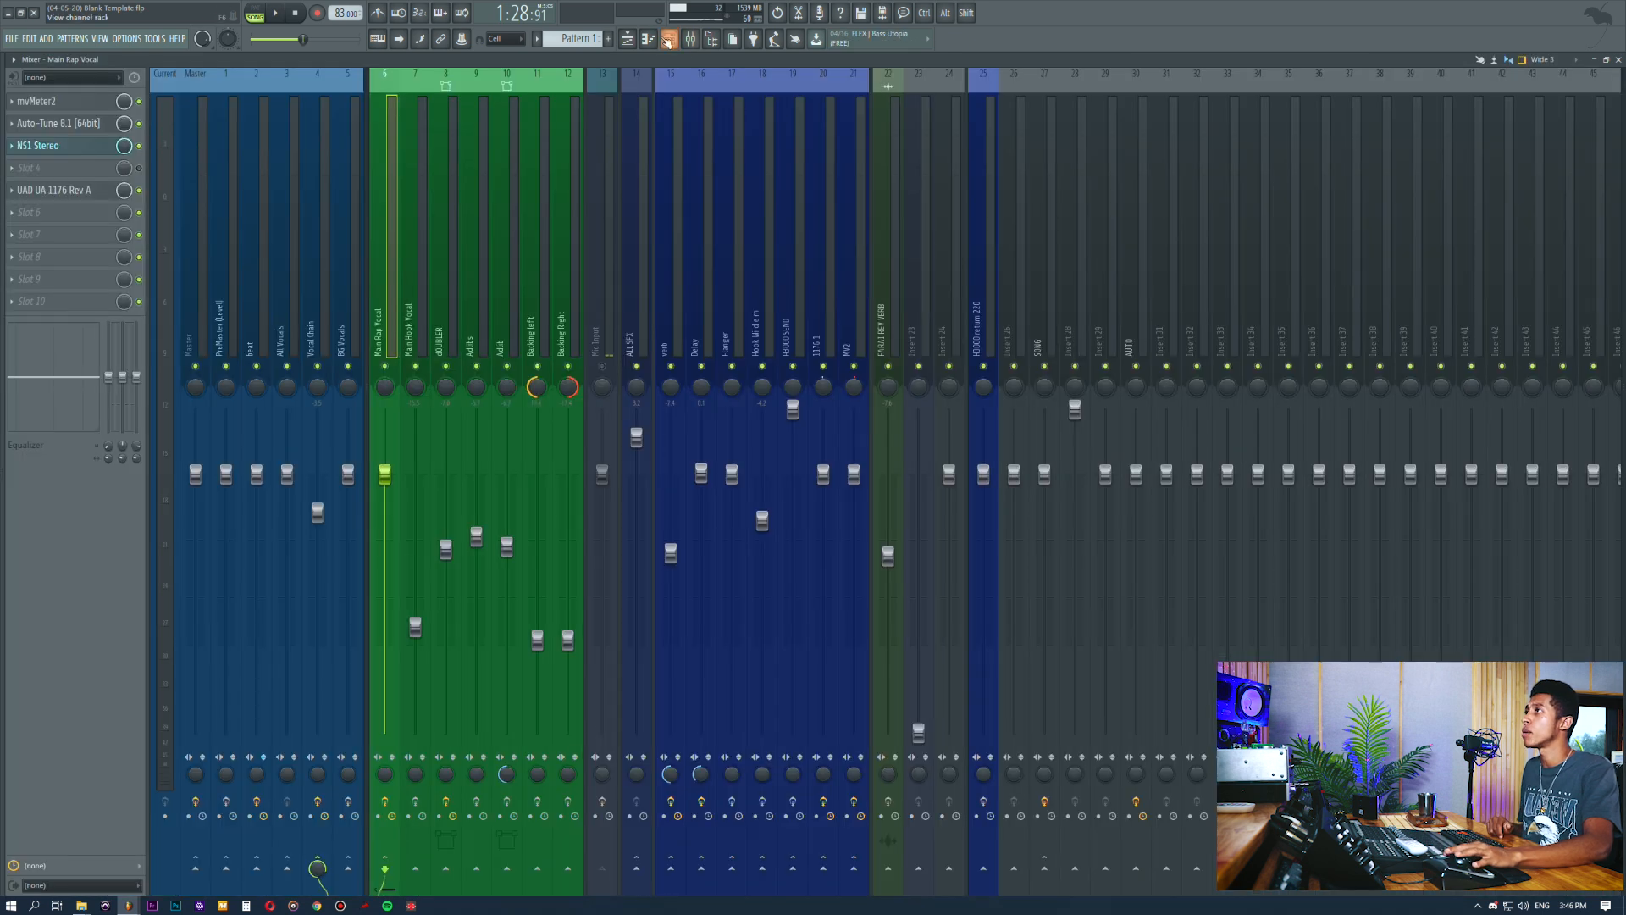
pyautogui.press('F9')
pyautogui.moveTo(702, 91); pyautogui.dragTo(723, 90)
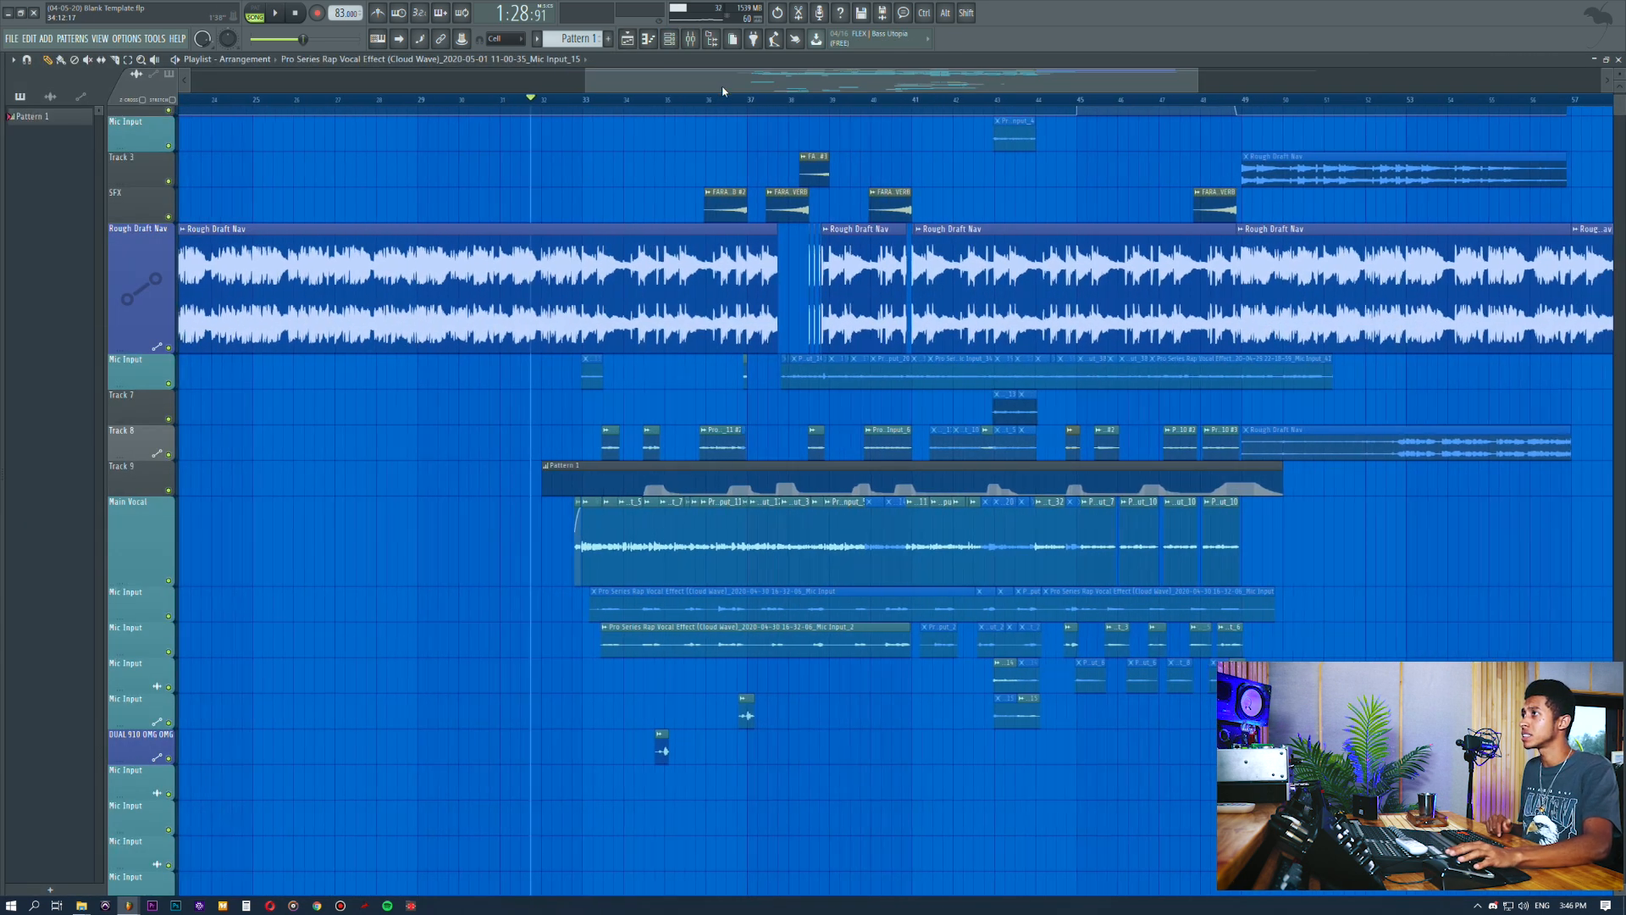
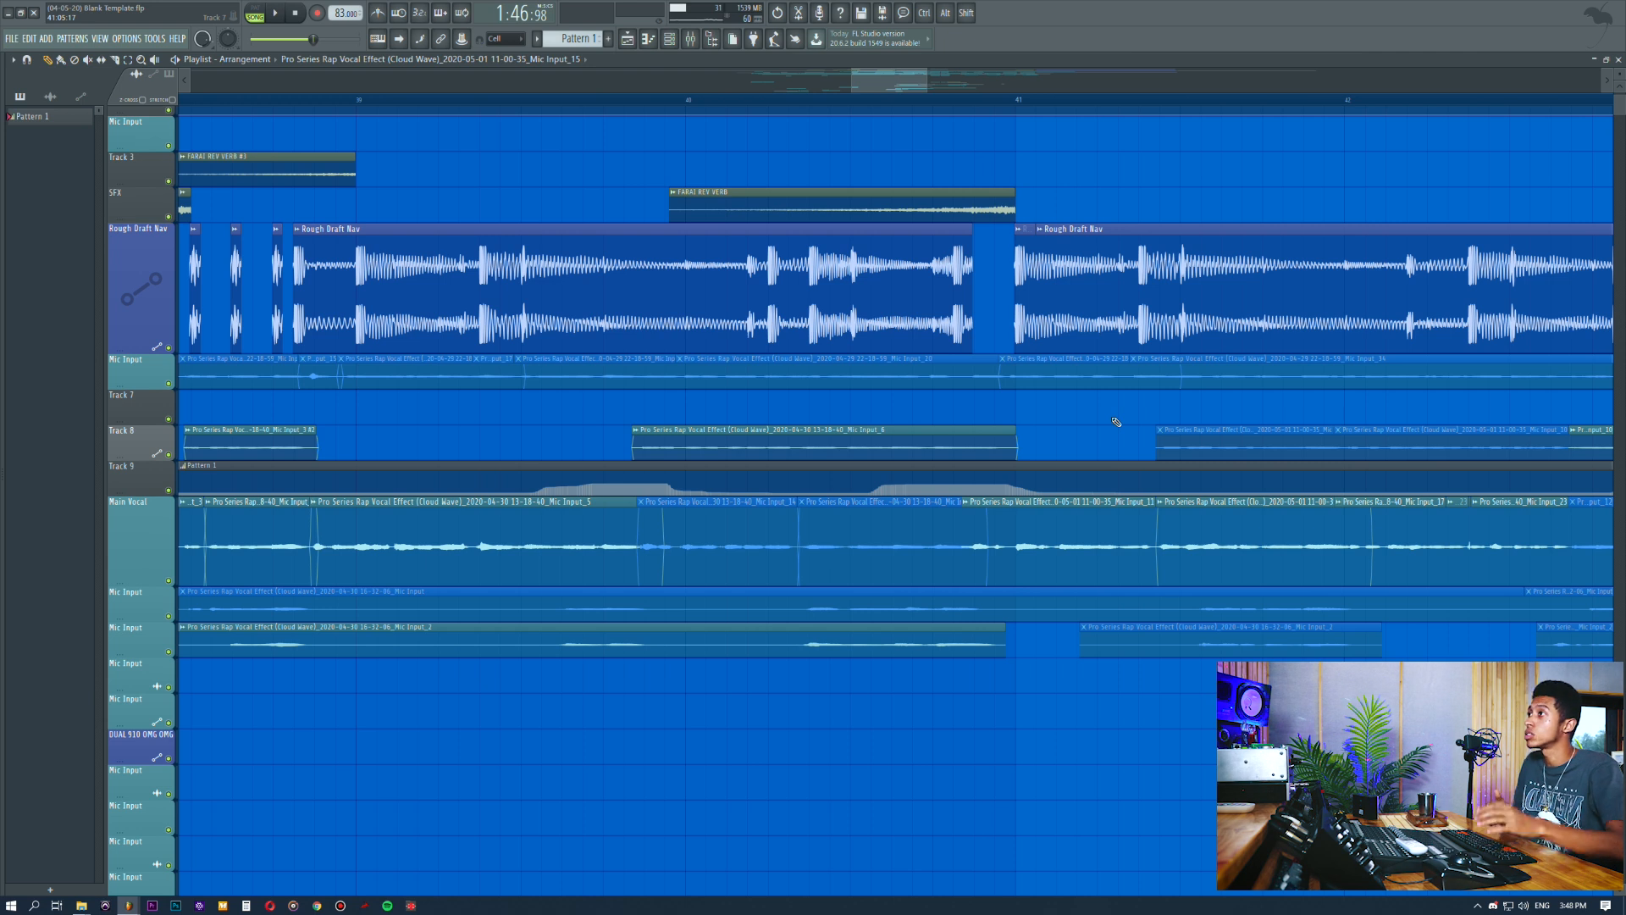
# Play the arrangement from bar 33, where the Main Vocal verse begins, and stop playback
pyautogui.scroll(-5, 987, 110)
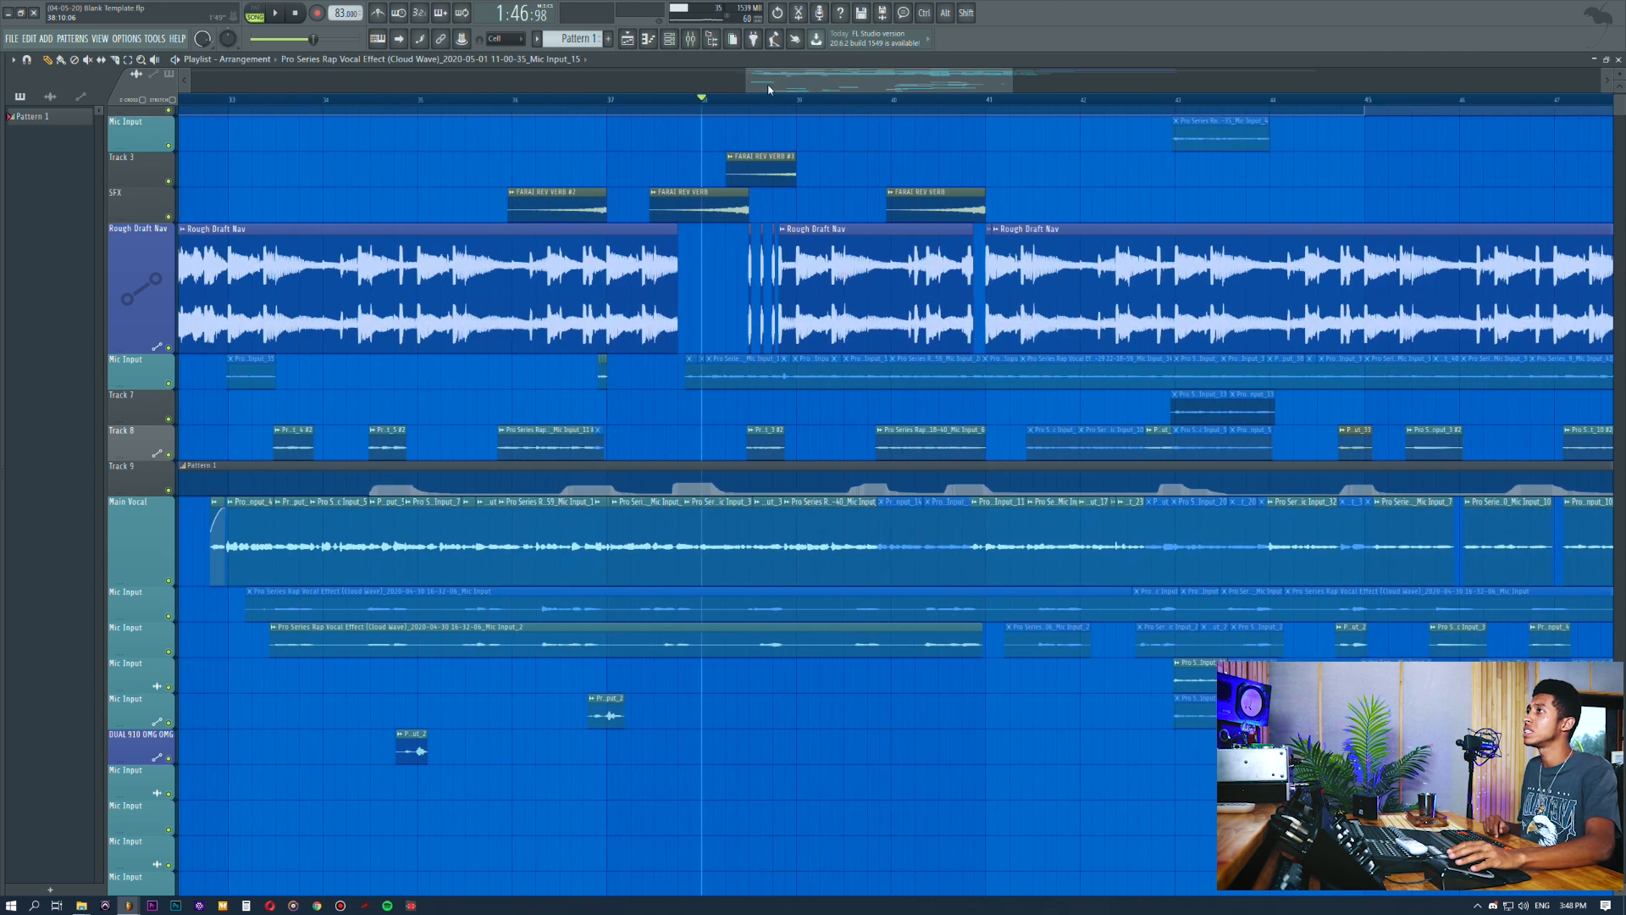
pyautogui.click(655, 116)
pyautogui.press('space')
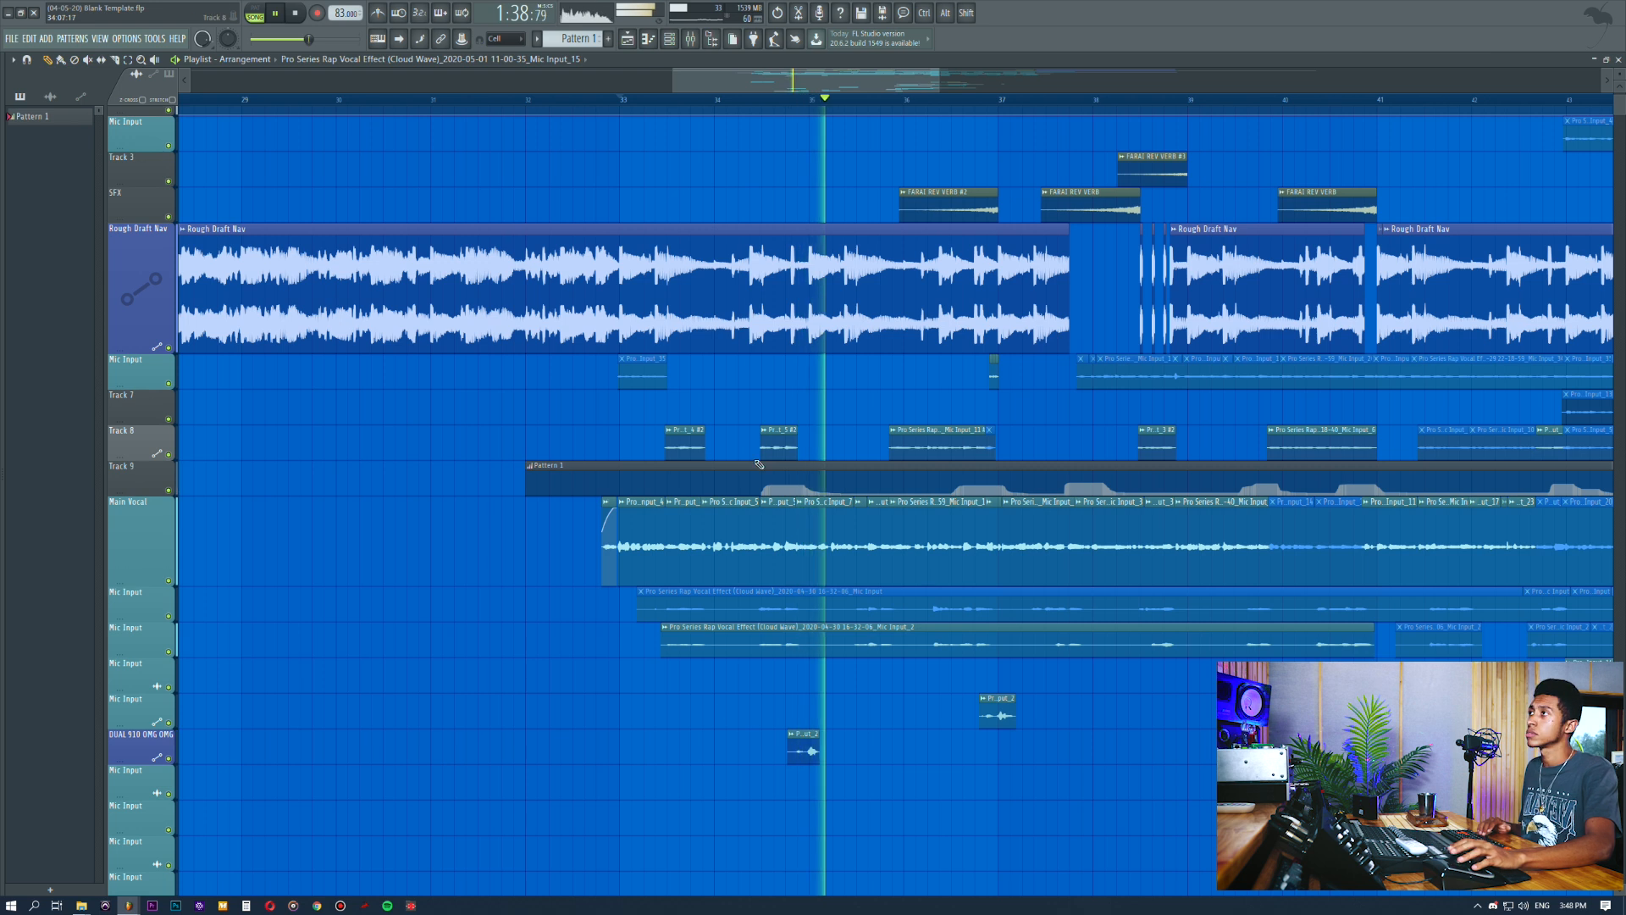
pyautogui.press('space')
# Rename playlist Track 8 as Pitched
pyautogui.scroll(5, 713, 110)
pyautogui.middleClick(144, 435)
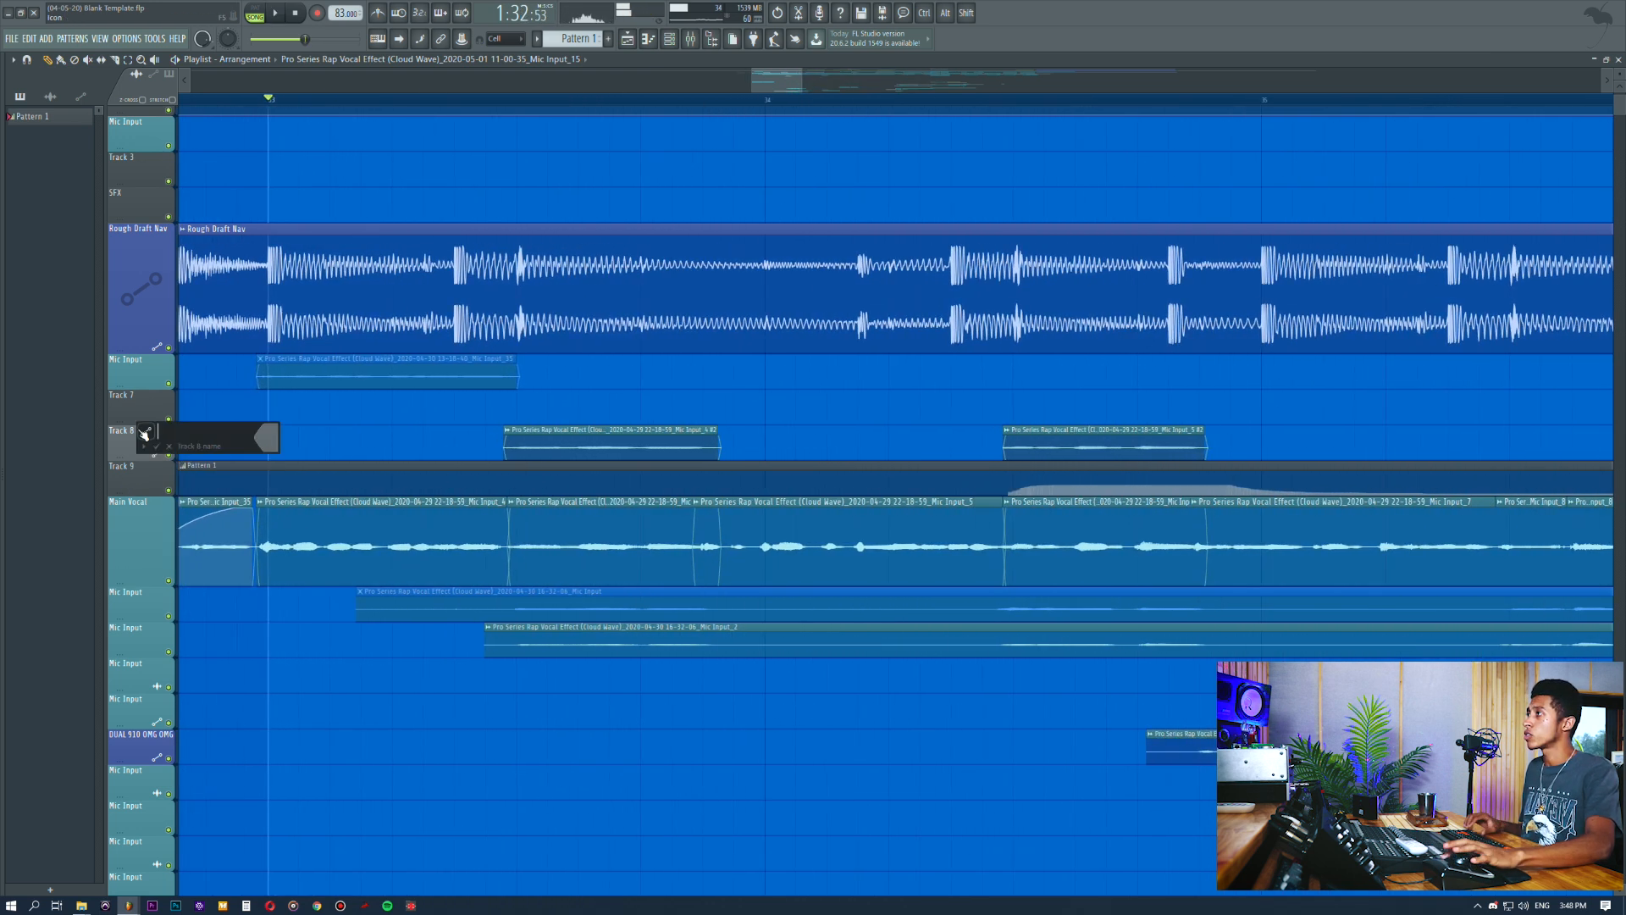
pyautogui.write('Pitc')
pyautogui.write('hed')
pyautogui.press('Return')
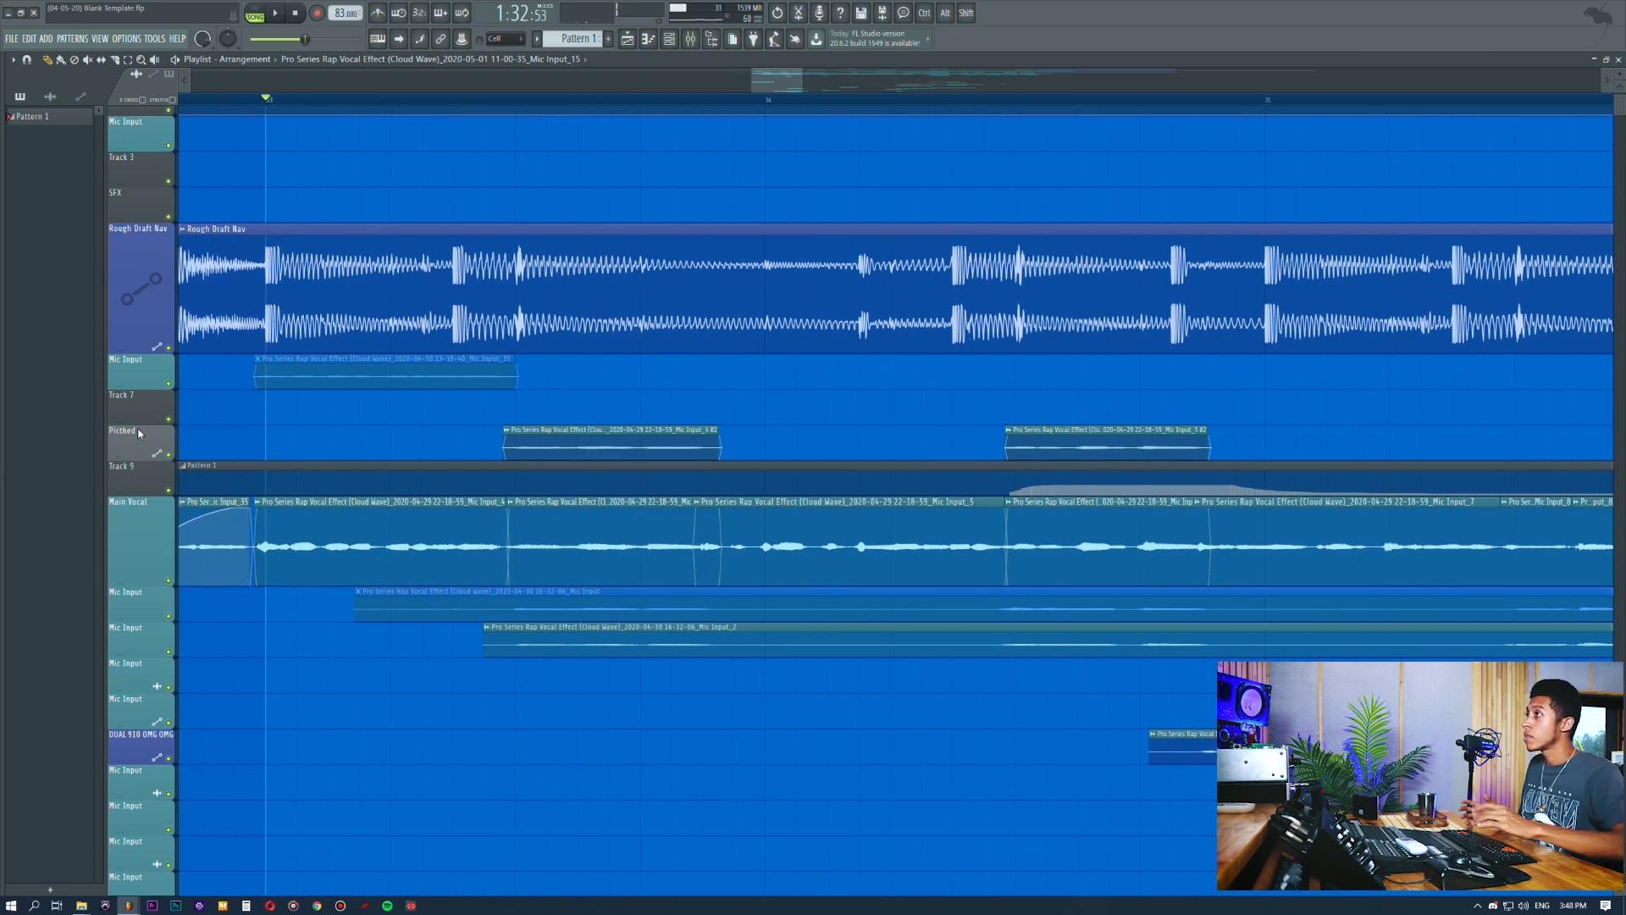
# Solo the Pitched track and place the playhead just before its first clip
pyautogui.rightClick(170, 454)
pyautogui.click(472, 99)
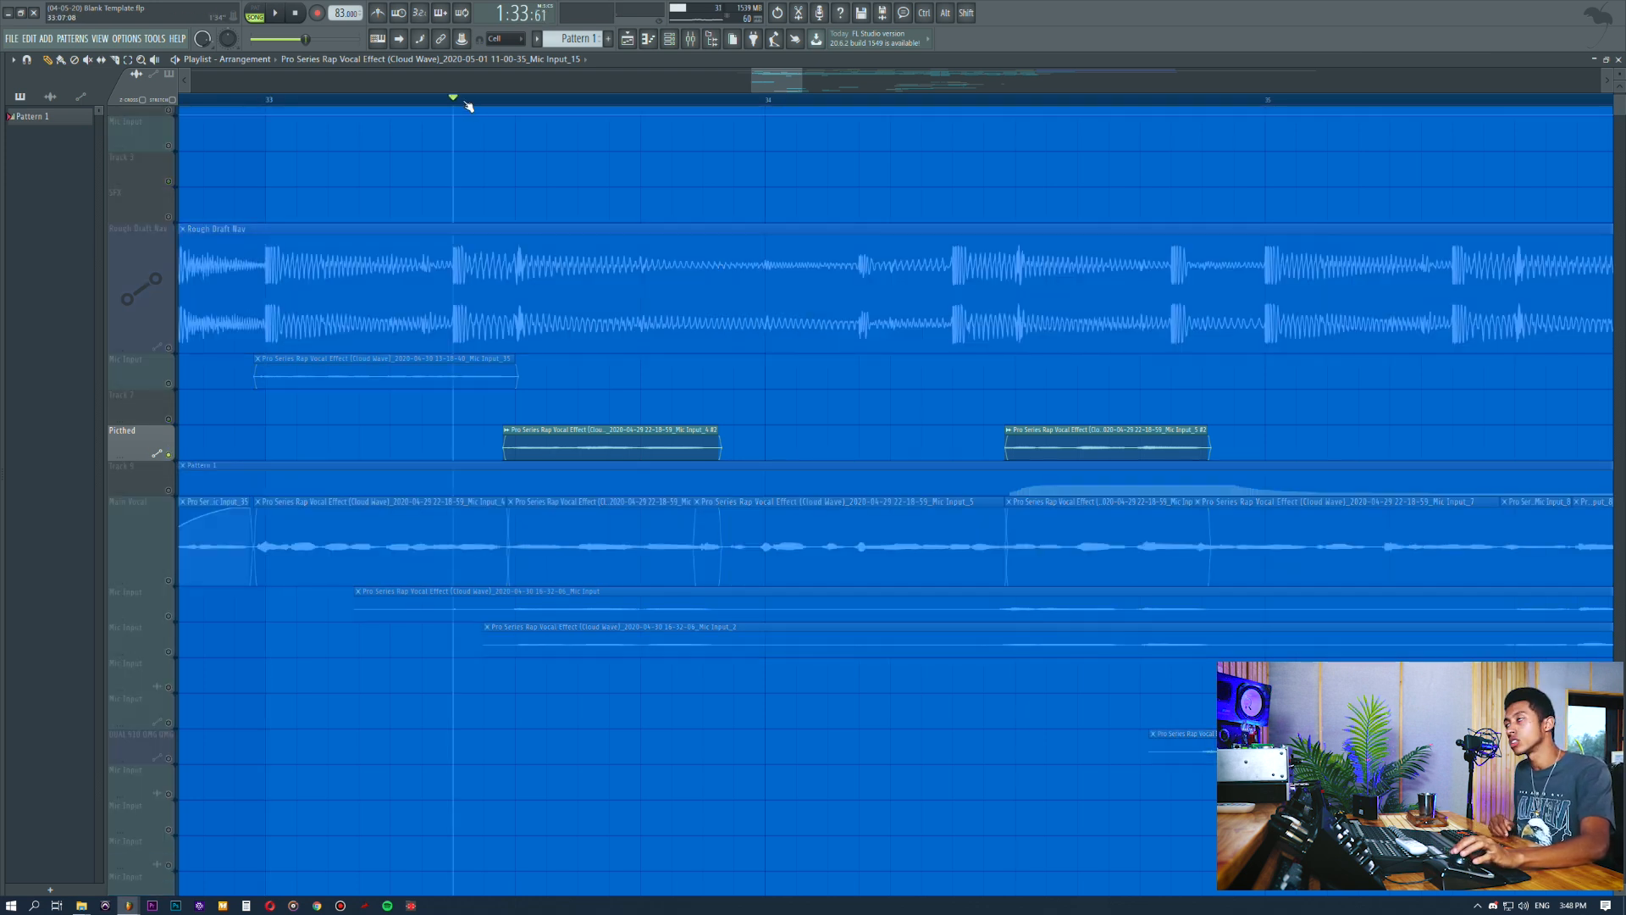
# Examine the plugins and routing of the verb track and the neighbouring Vocal Chain bus tracks in the mixer
pyautogui.press('F9')
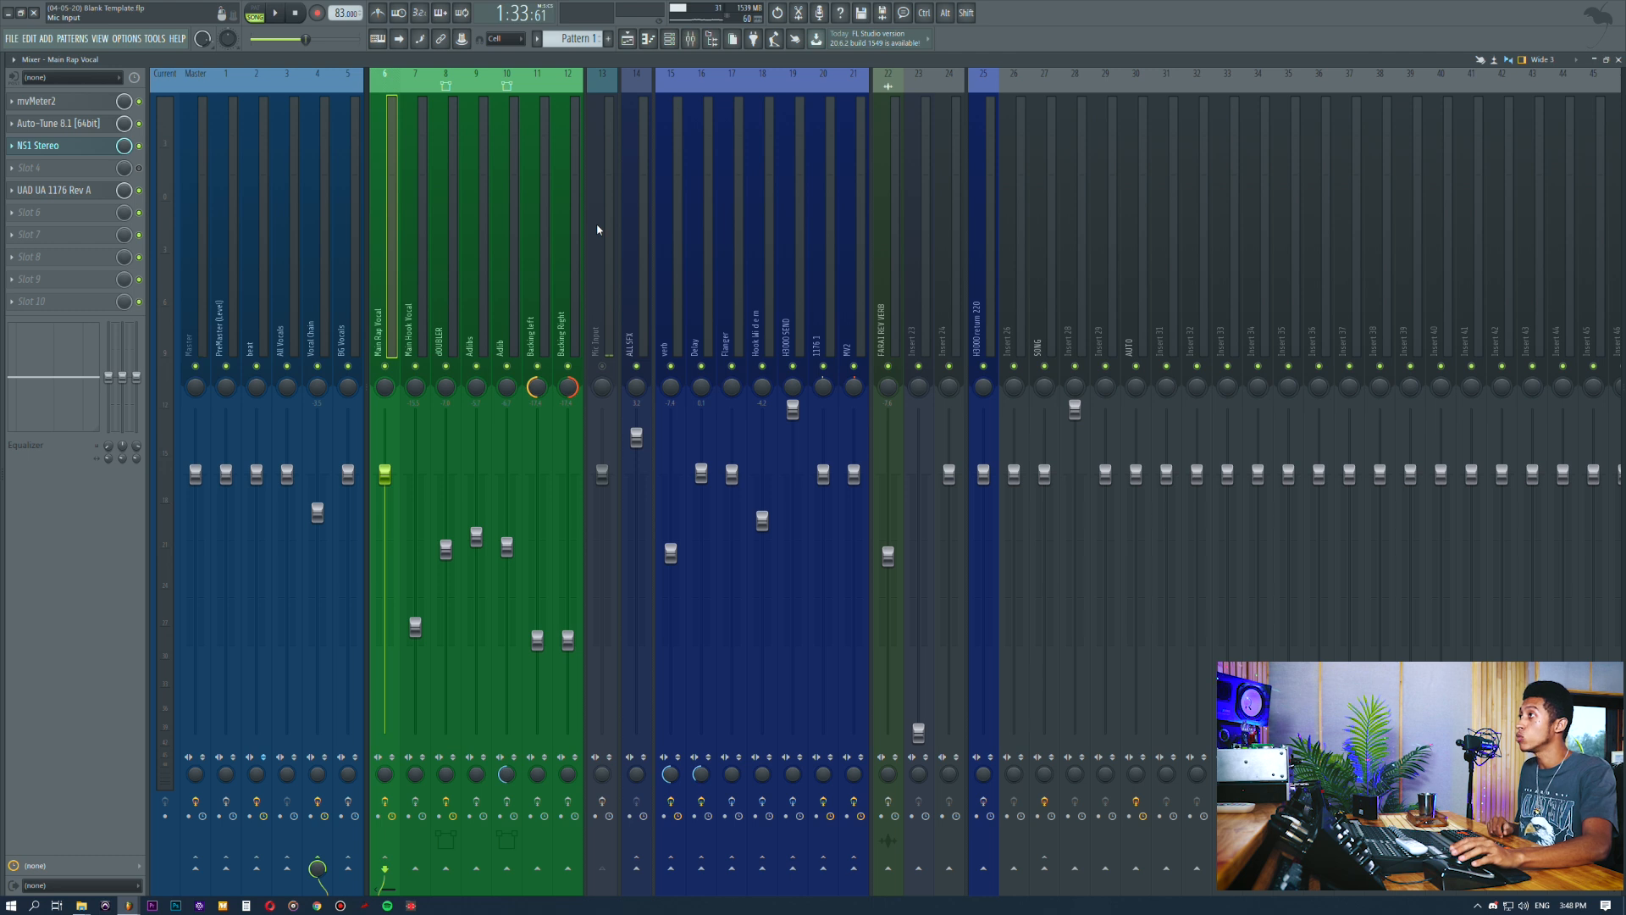
pyautogui.click(677, 248)
pyautogui.click(315, 252)
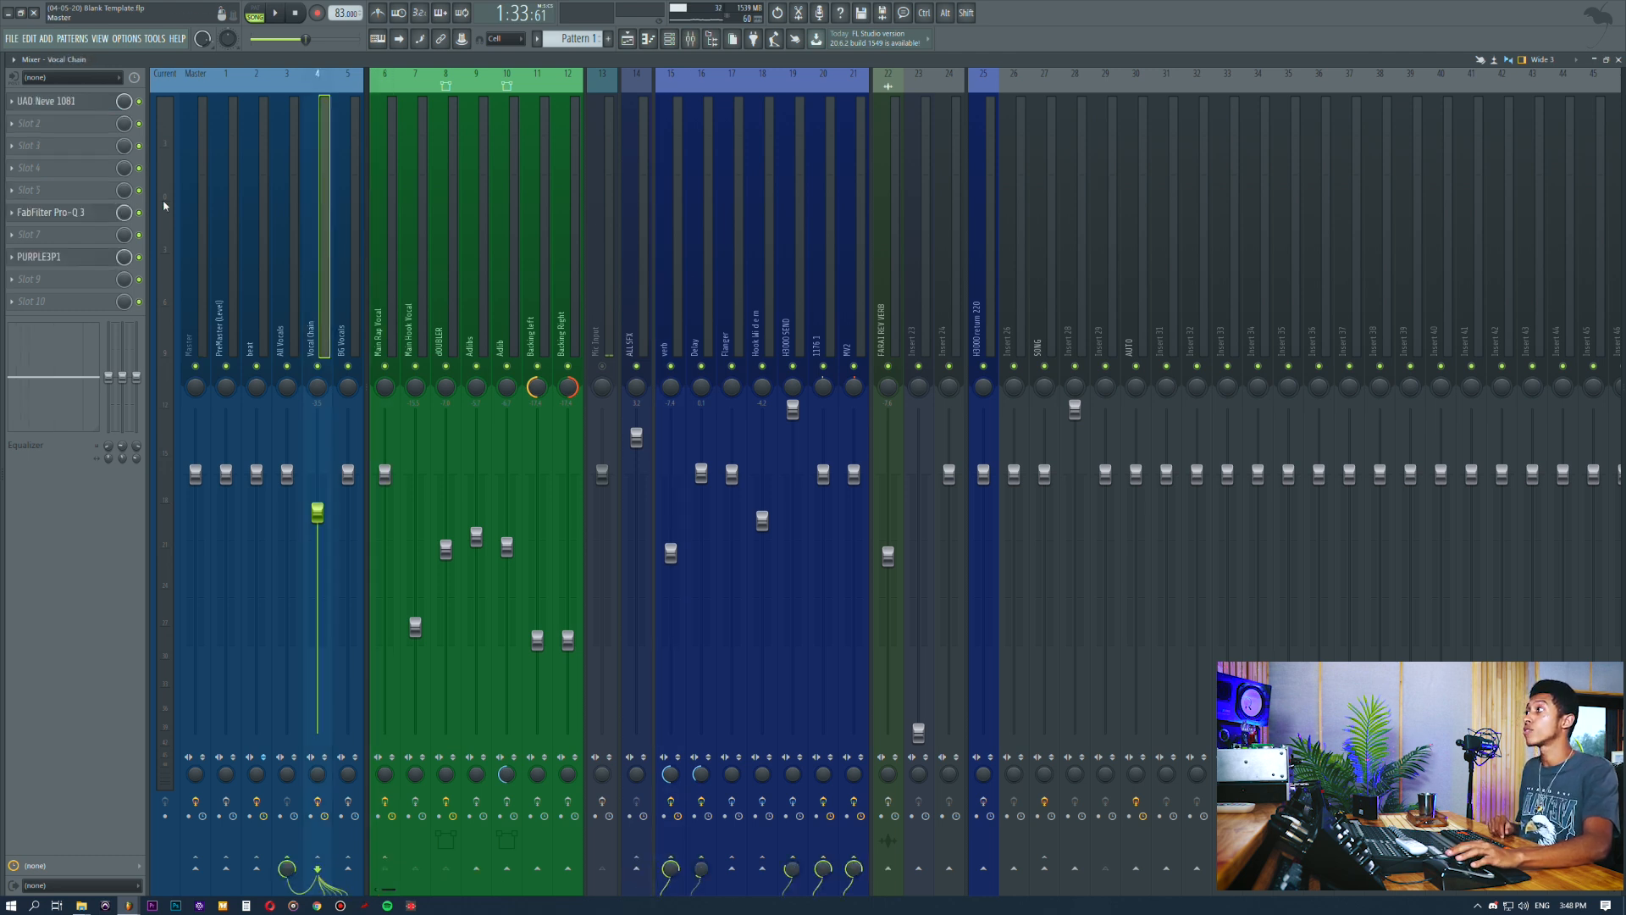
pyautogui.click(278, 255)
pyautogui.click(320, 253)
pyautogui.click(675, 250)
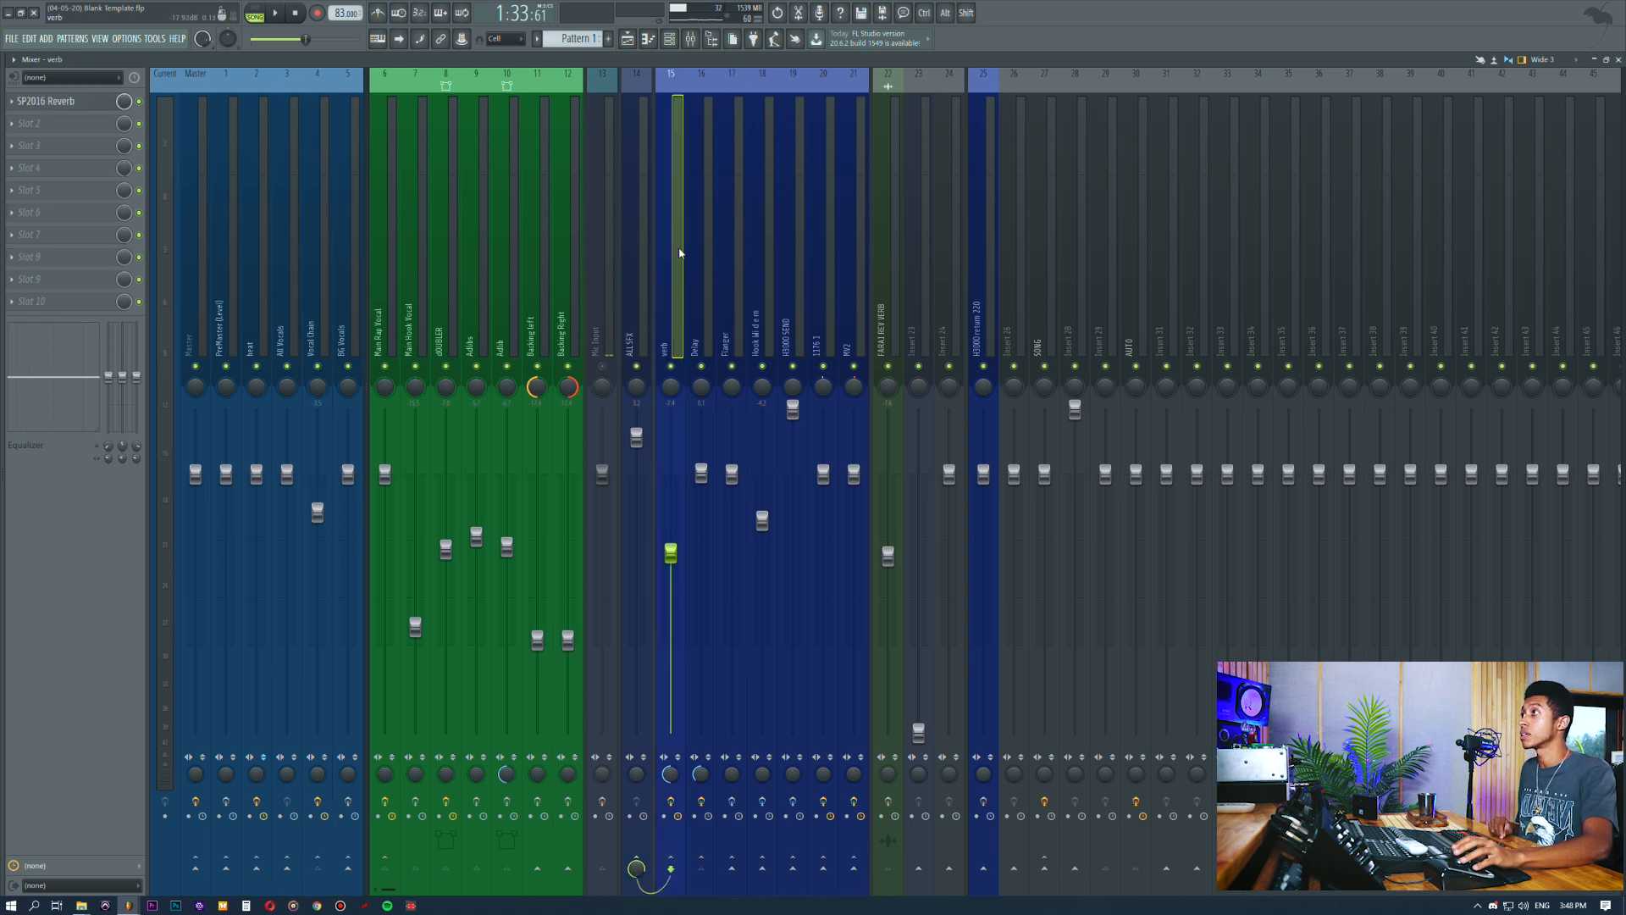
# Mute the blue effect send tracks 15 to 21 and audition the soloed Pitched clips without them
pyautogui.moveTo(674, 379); pyautogui.dragTo(847, 371)
pyautogui.click(826, 296)
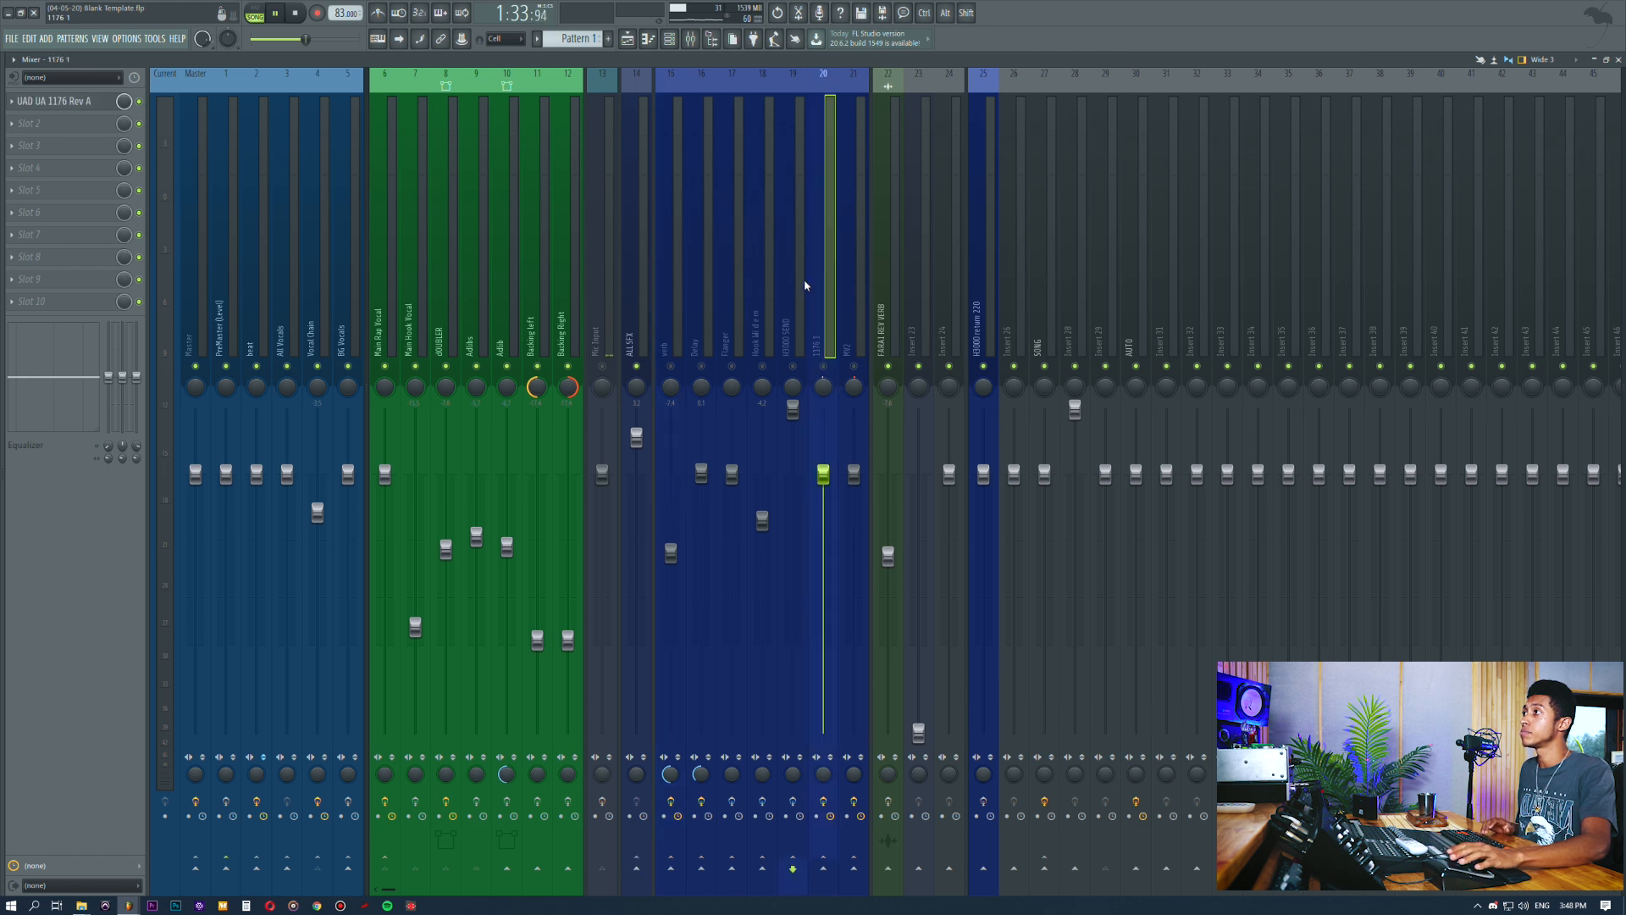
pyautogui.click(800, 279)
# Unsolo the Pitched playlist track and play the full arrangement
pyautogui.click(631, 40)
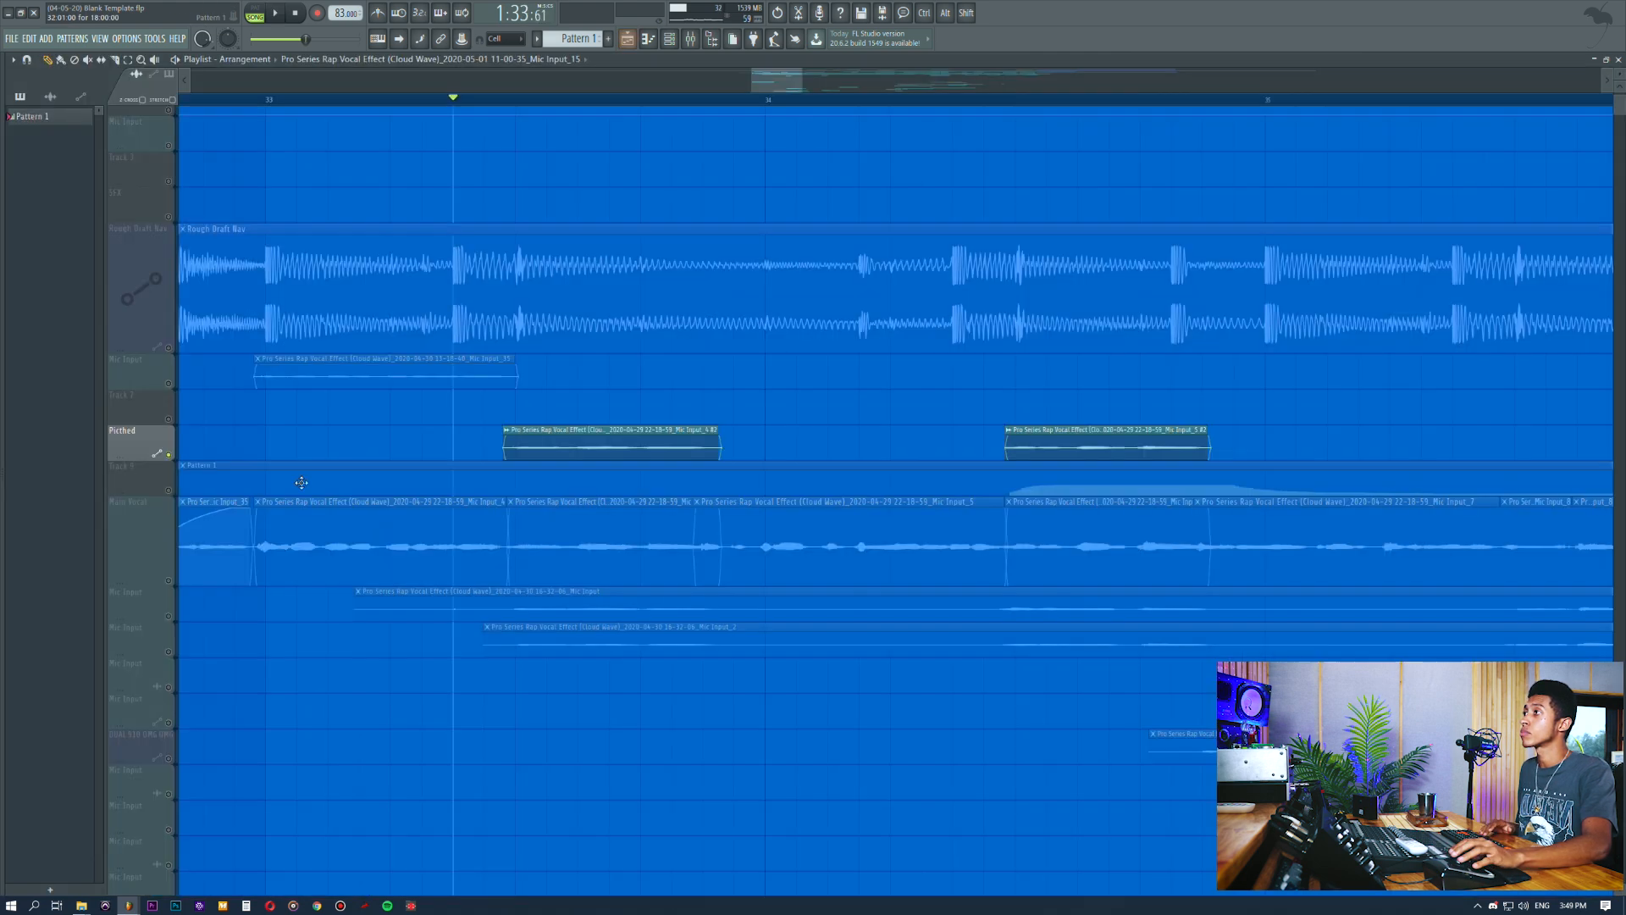
pyautogui.rightClick(171, 457)
pyautogui.press('space')
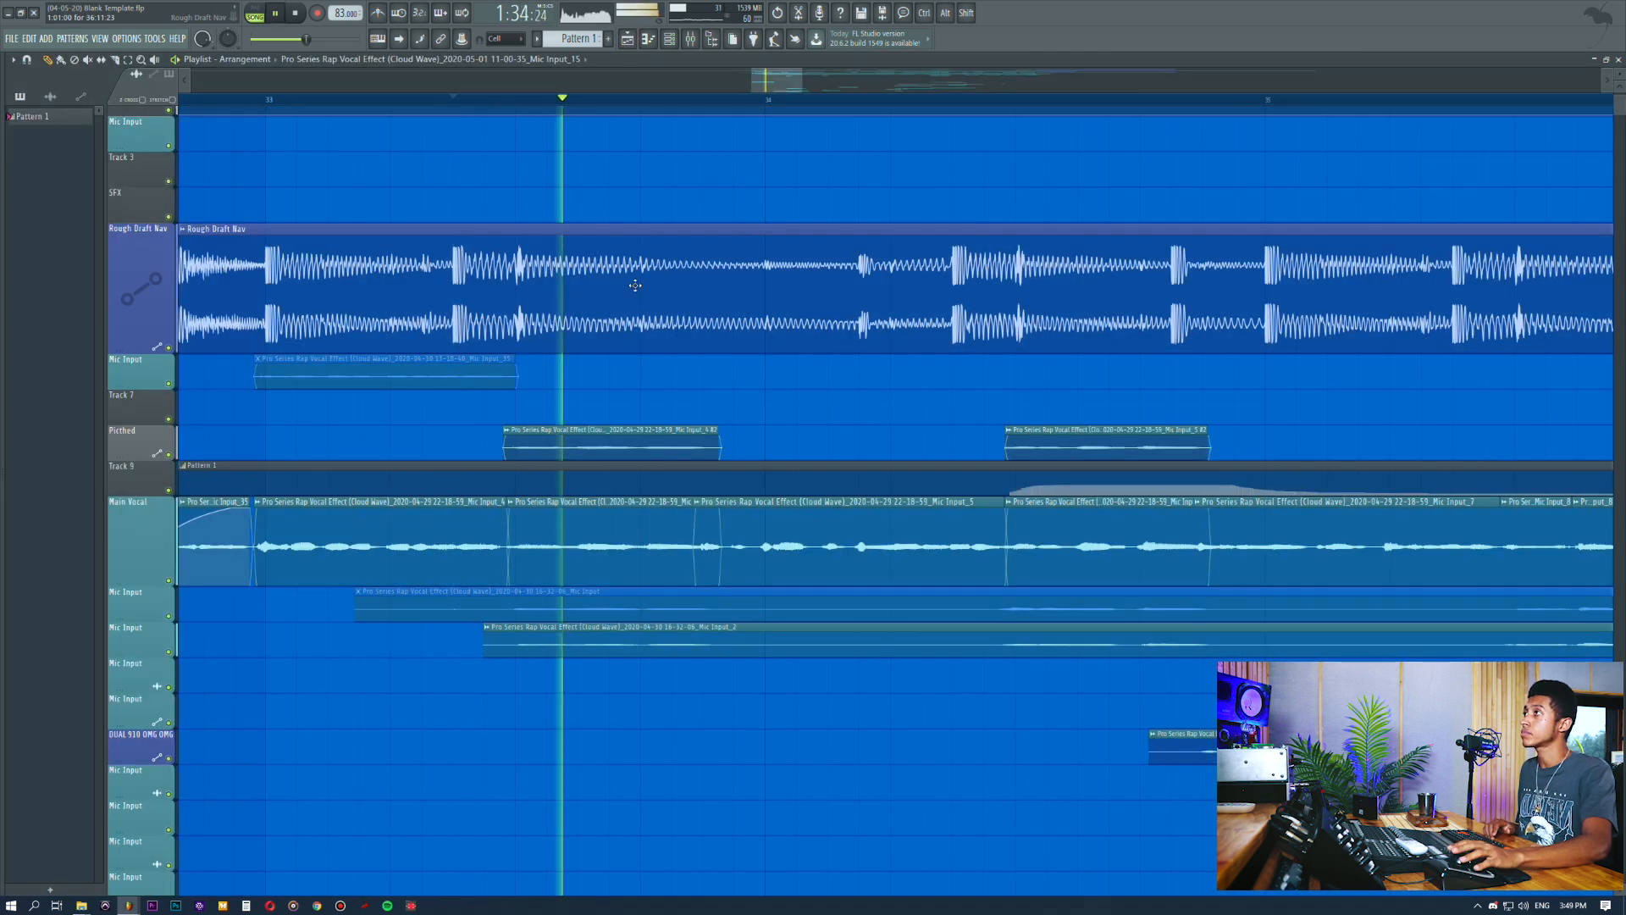
# Unmute the blue effect send tracks 15 to 21 in the mixer during playback
pyautogui.click(691, 40)
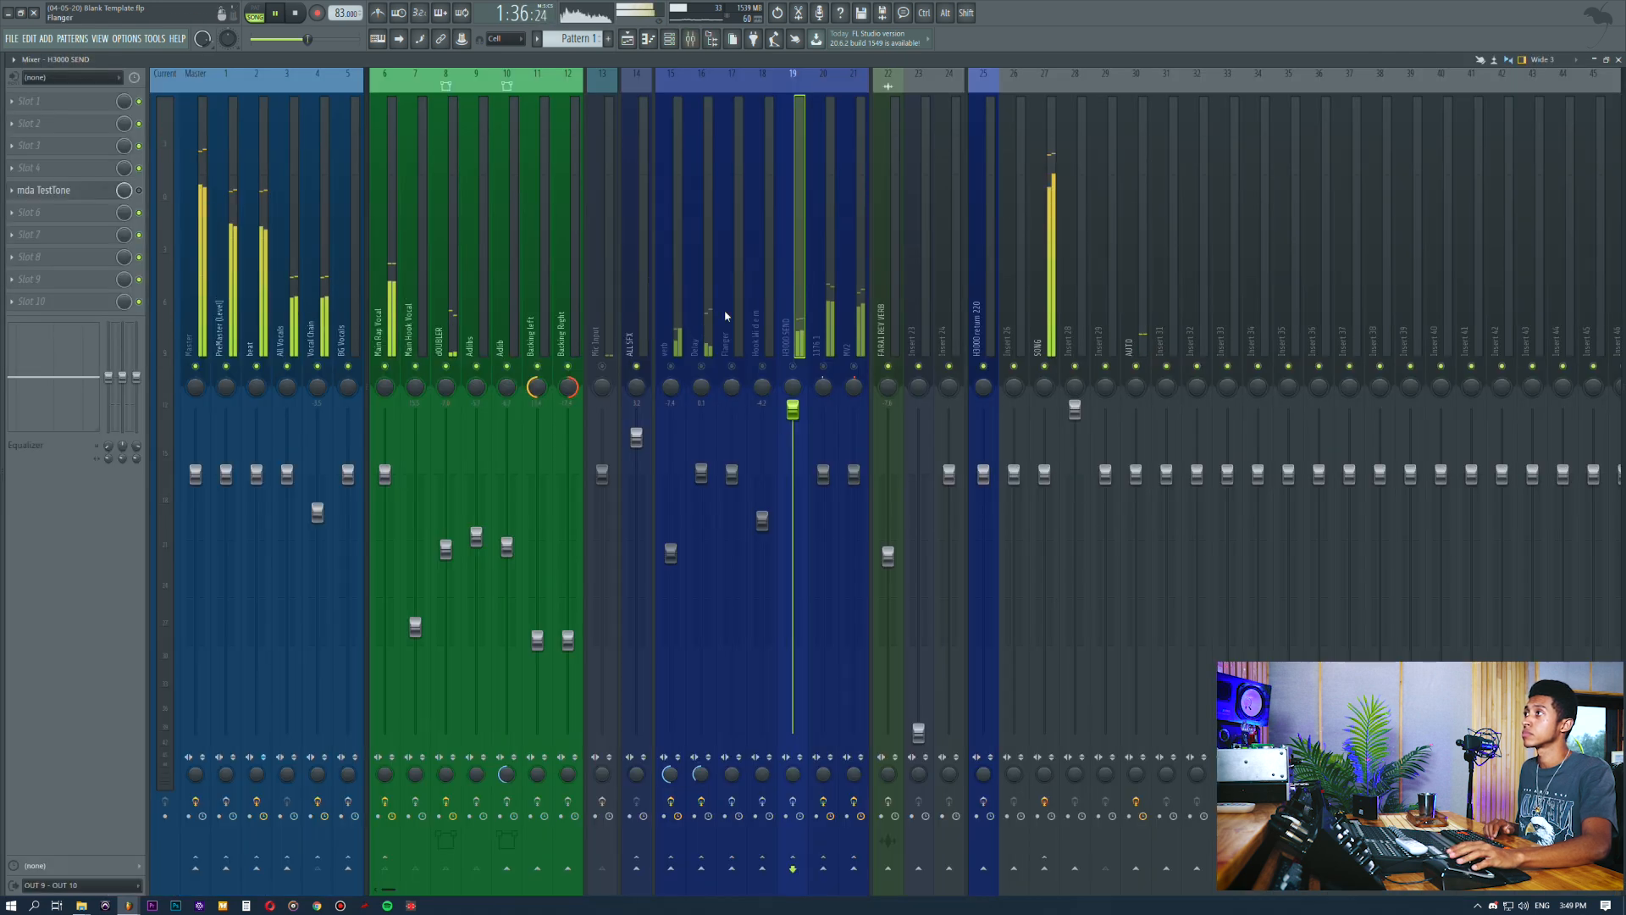
pyautogui.click(671, 365)
pyautogui.click(701, 366)
pyautogui.click(731, 366)
pyautogui.click(762, 366)
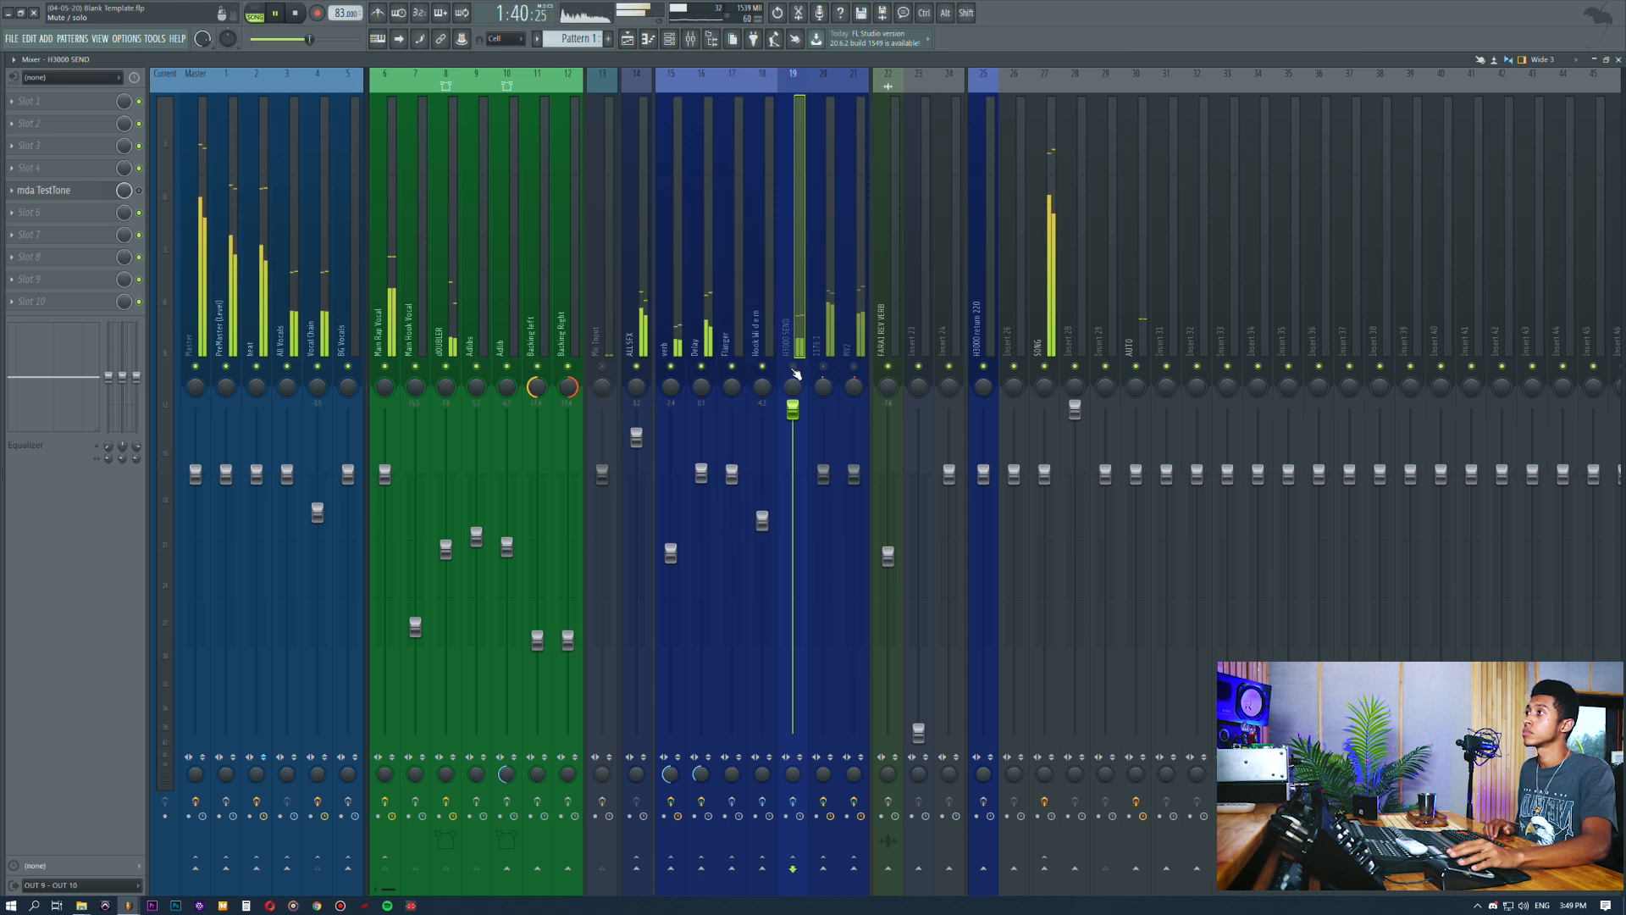
pyautogui.click(823, 366)
pyautogui.click(854, 366)
# Compare the plugin chains of the Delay and verb tracks during playback, and stop the song
pyautogui.click(702, 254)
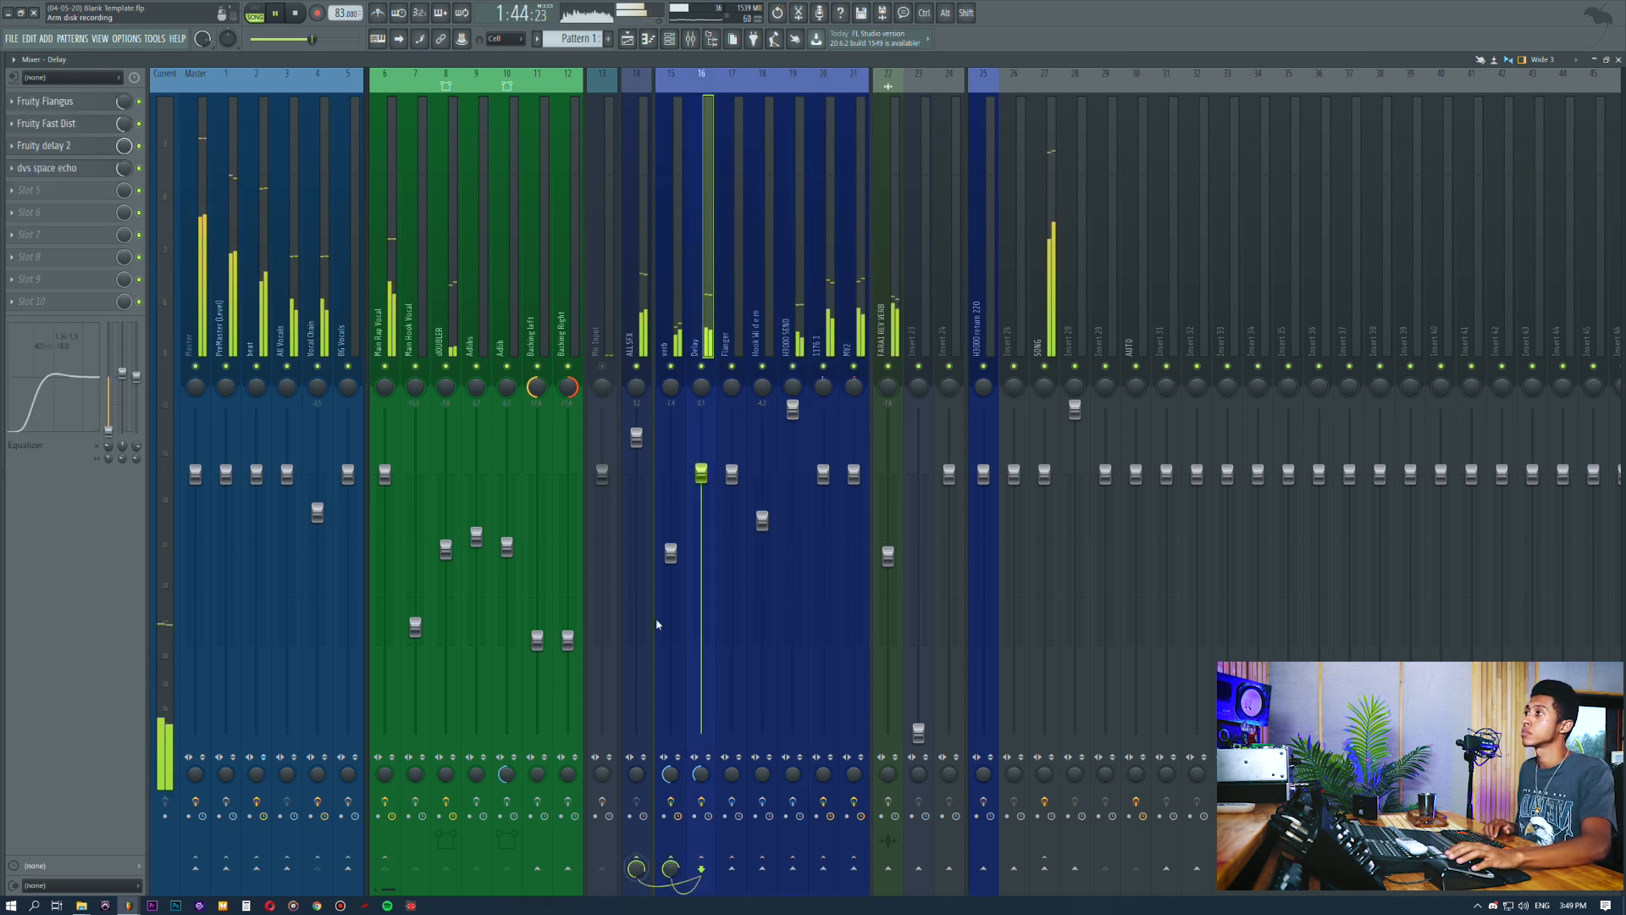
pyautogui.click(677, 199)
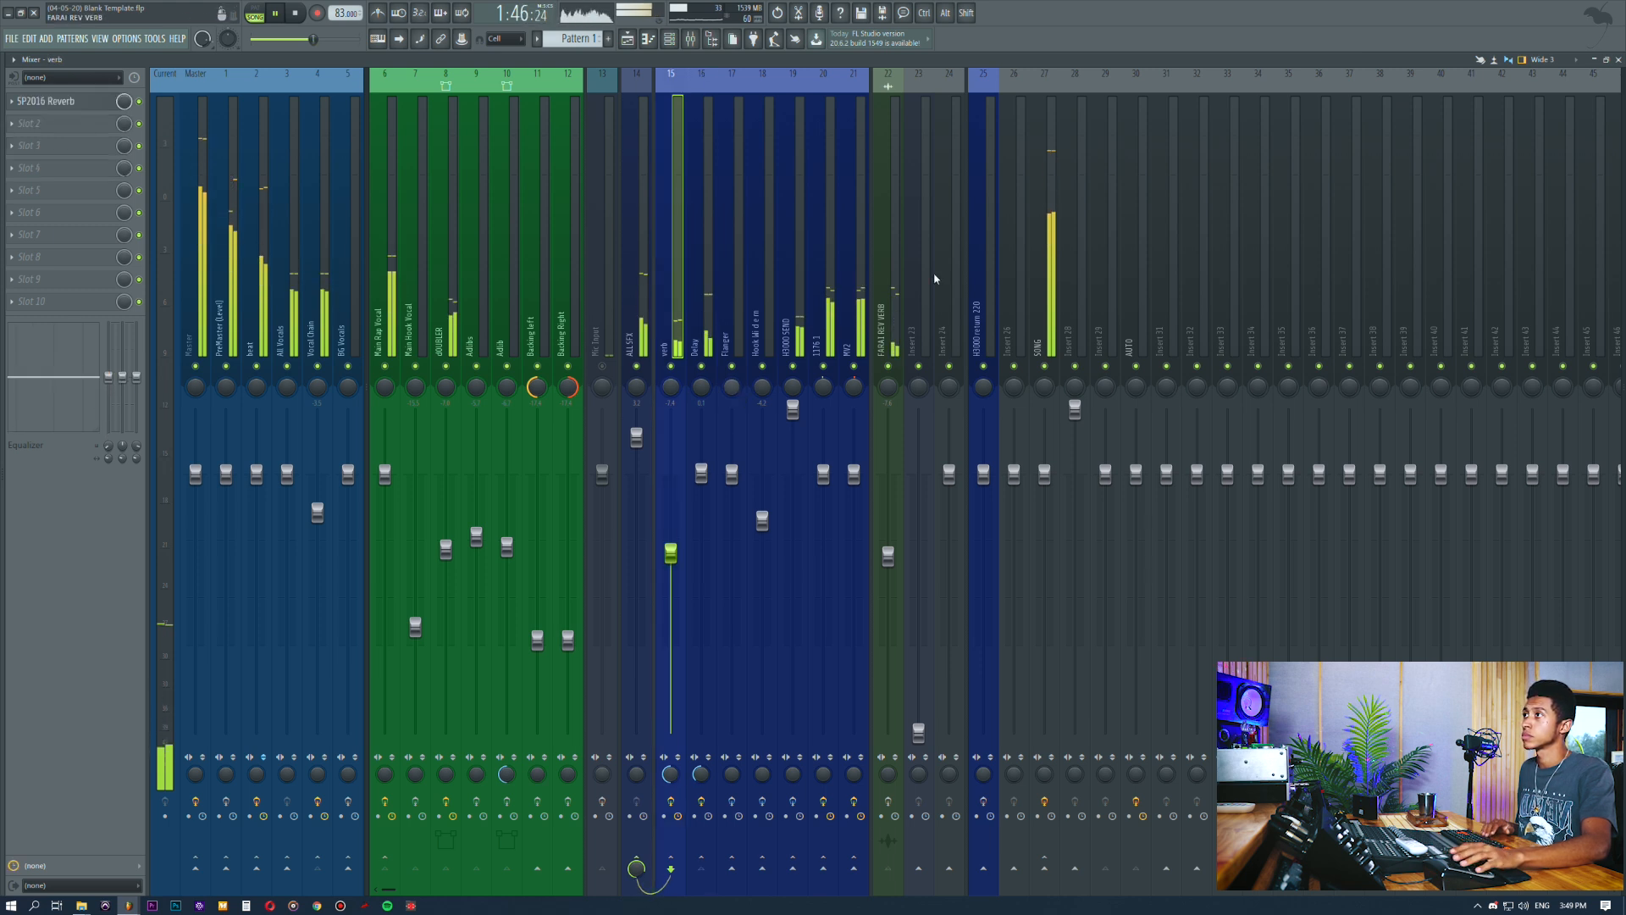
pyautogui.click(712, 182)
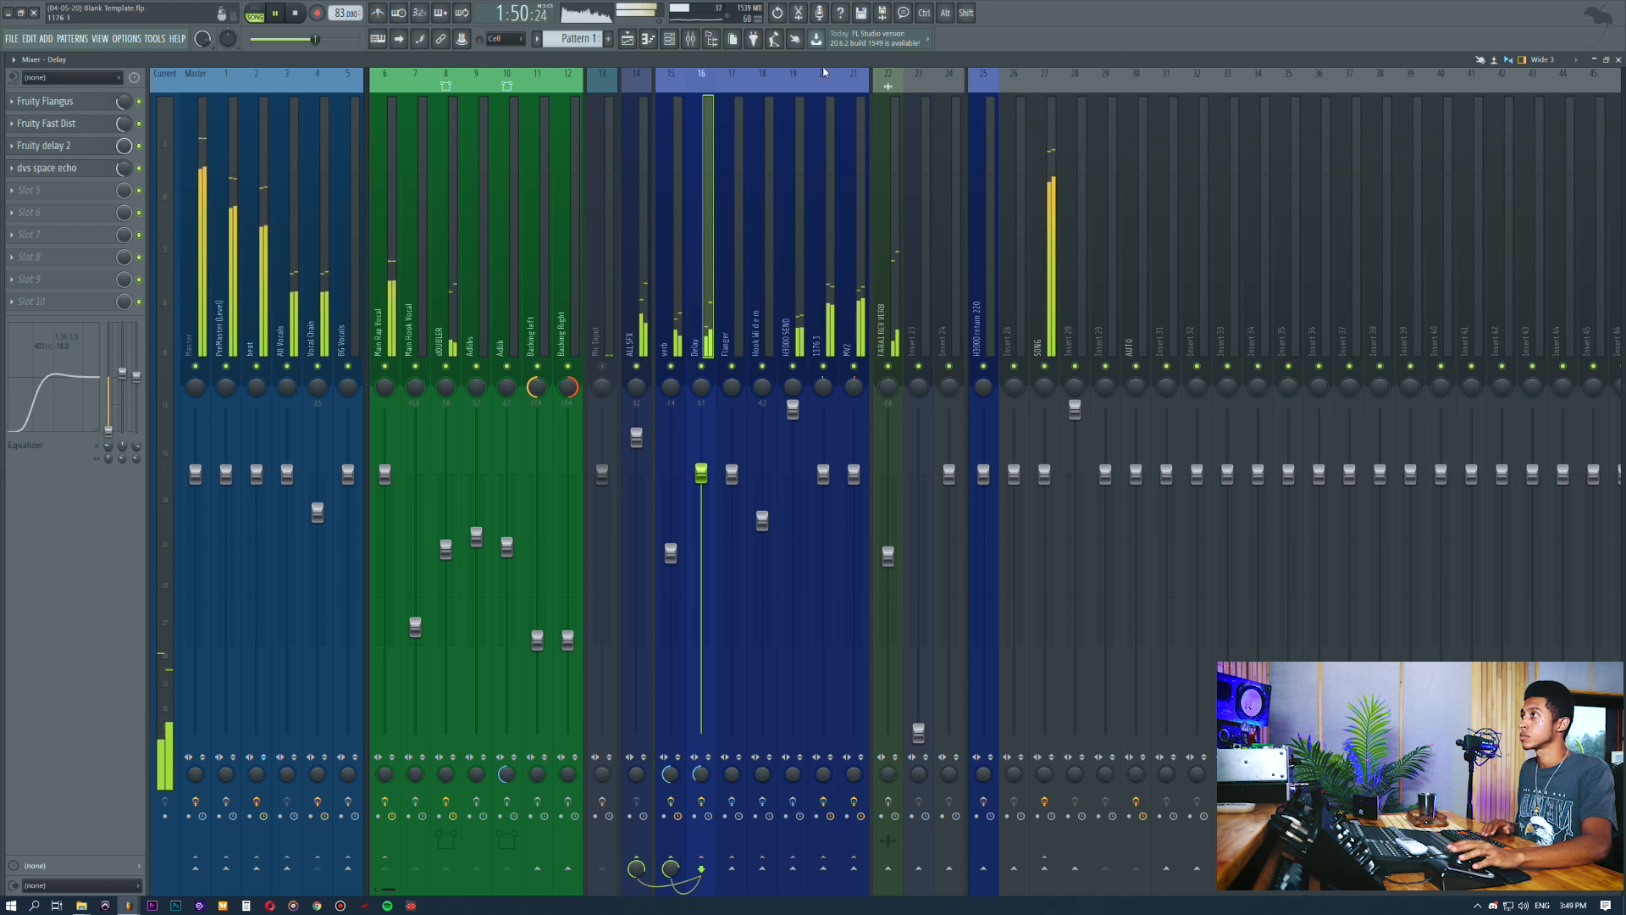
pyautogui.press('space')
# Rename the pitched clip's mixer track 30 as EXTRA PITCHED VOCALS, colour it teal, and close the clip's channel settings
pyautogui.click(628, 42)
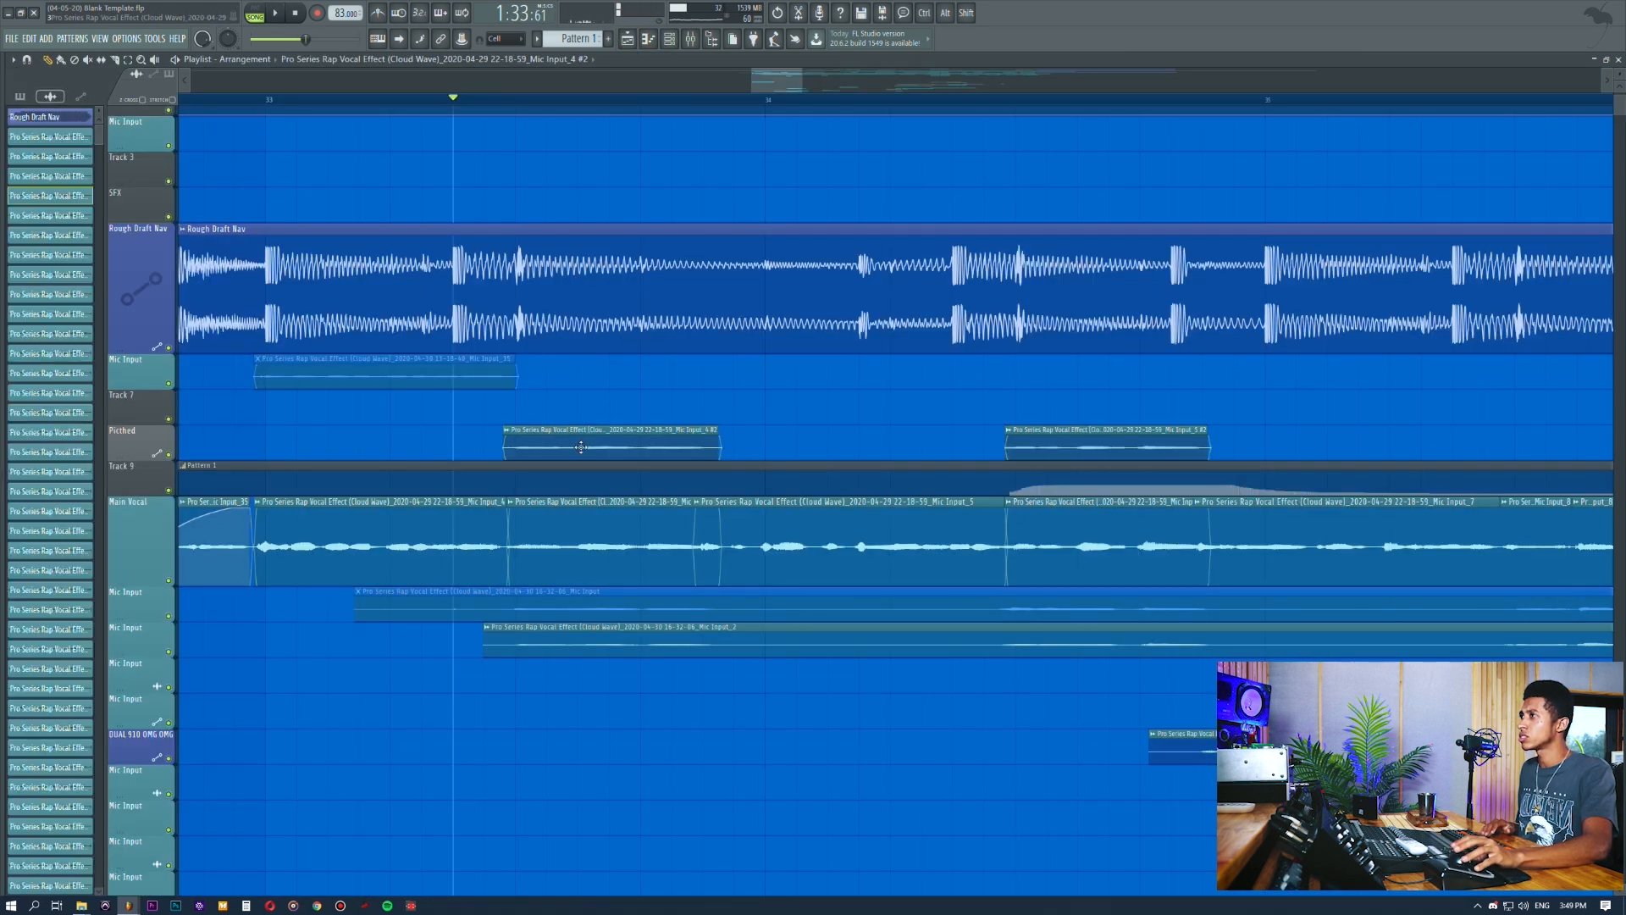
pyautogui.click(691, 41)
pyautogui.press('F2')
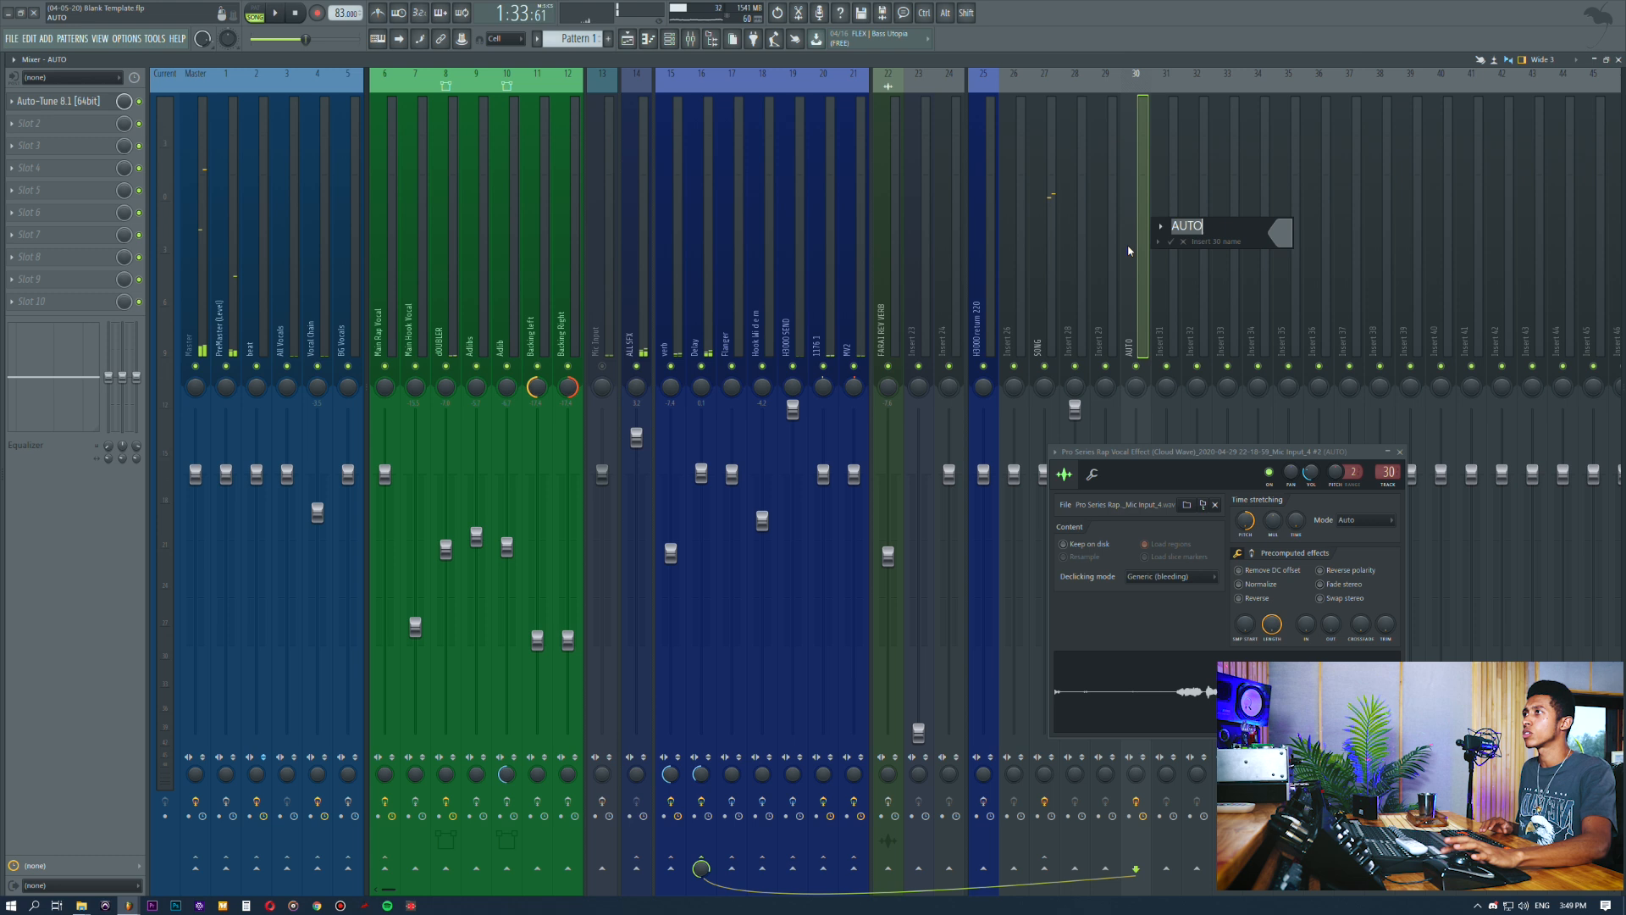
pyautogui.moveTo(1287, 239)
pyautogui.click(1355, 229)
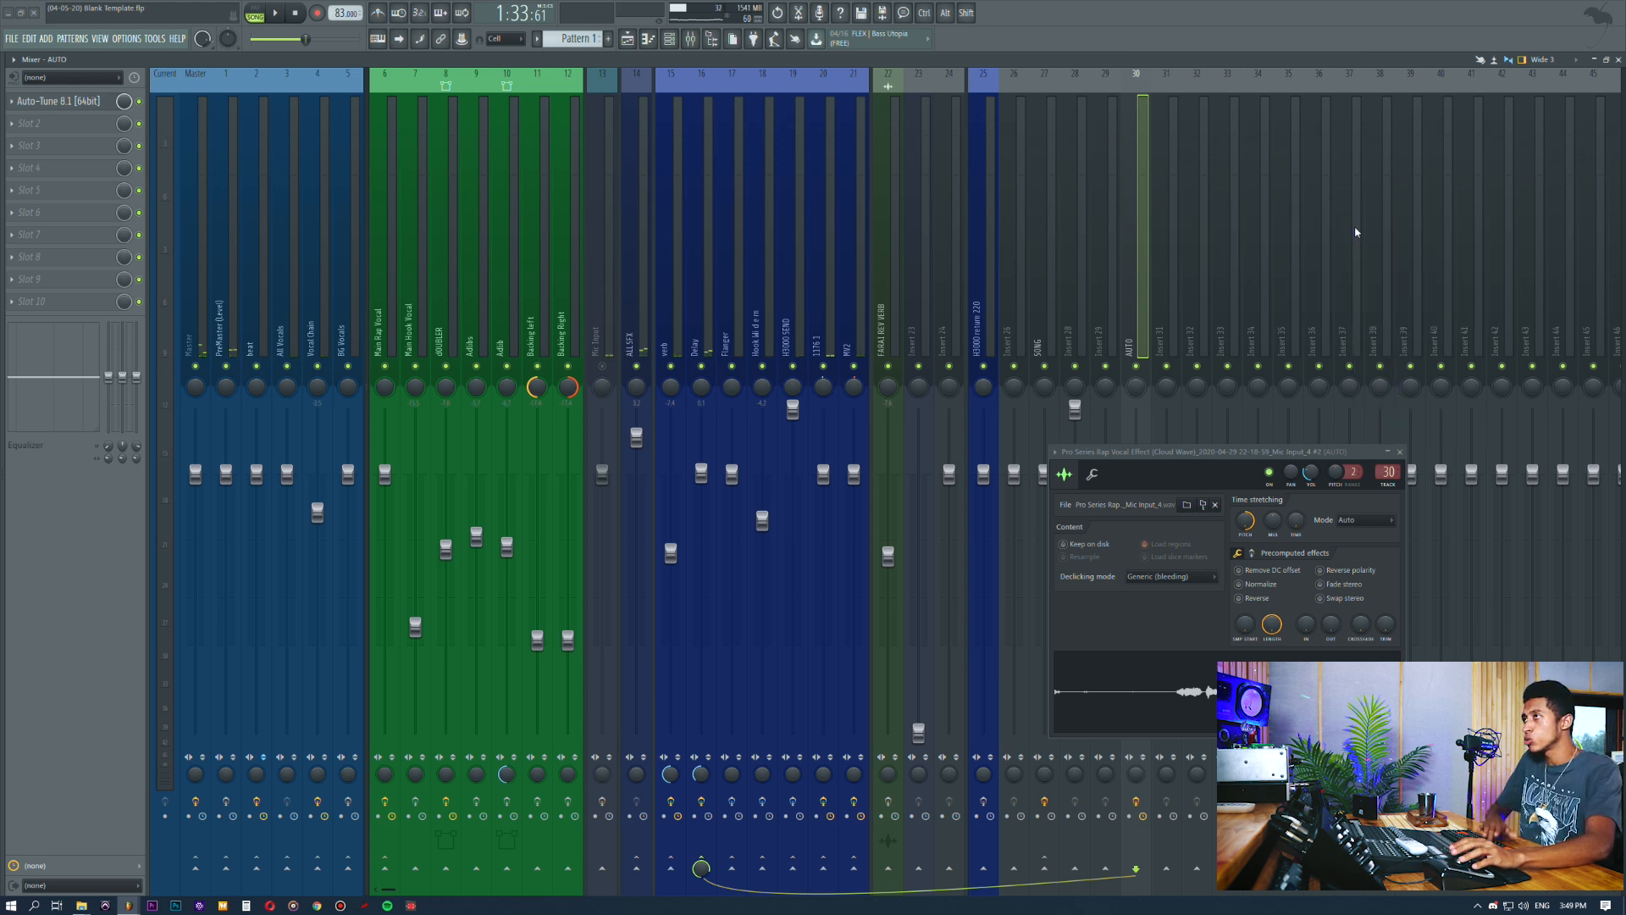
pyautogui.middleClick(1130, 266)
pyautogui.write('EXTRA')
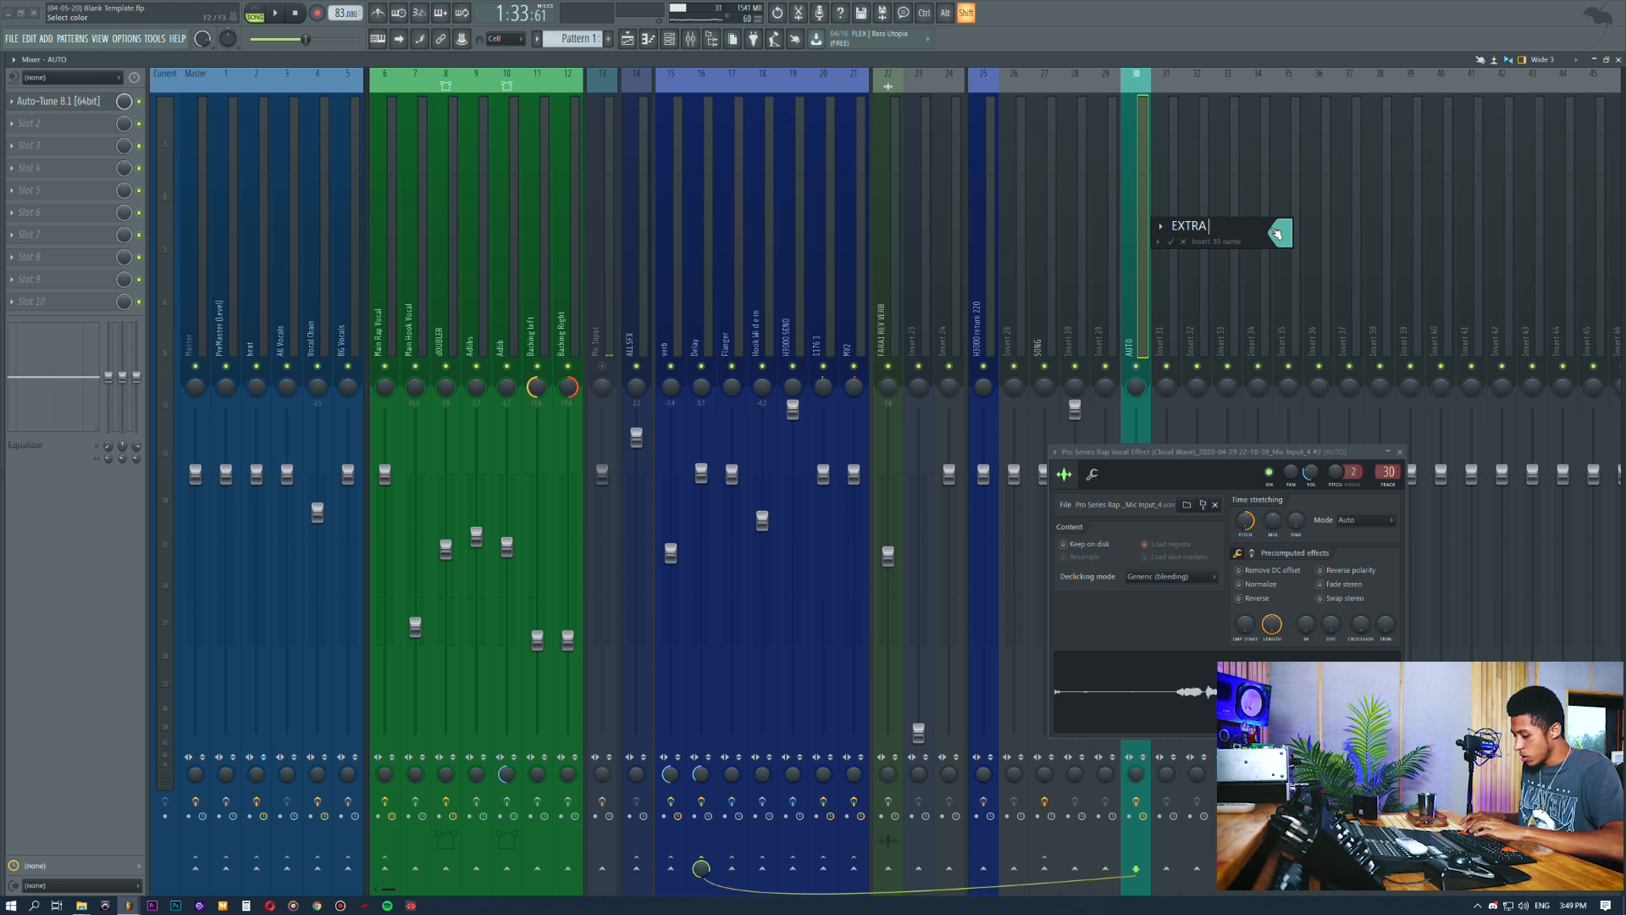
pyautogui.write(' PITCHED VOCALS')
pyautogui.press('Return')
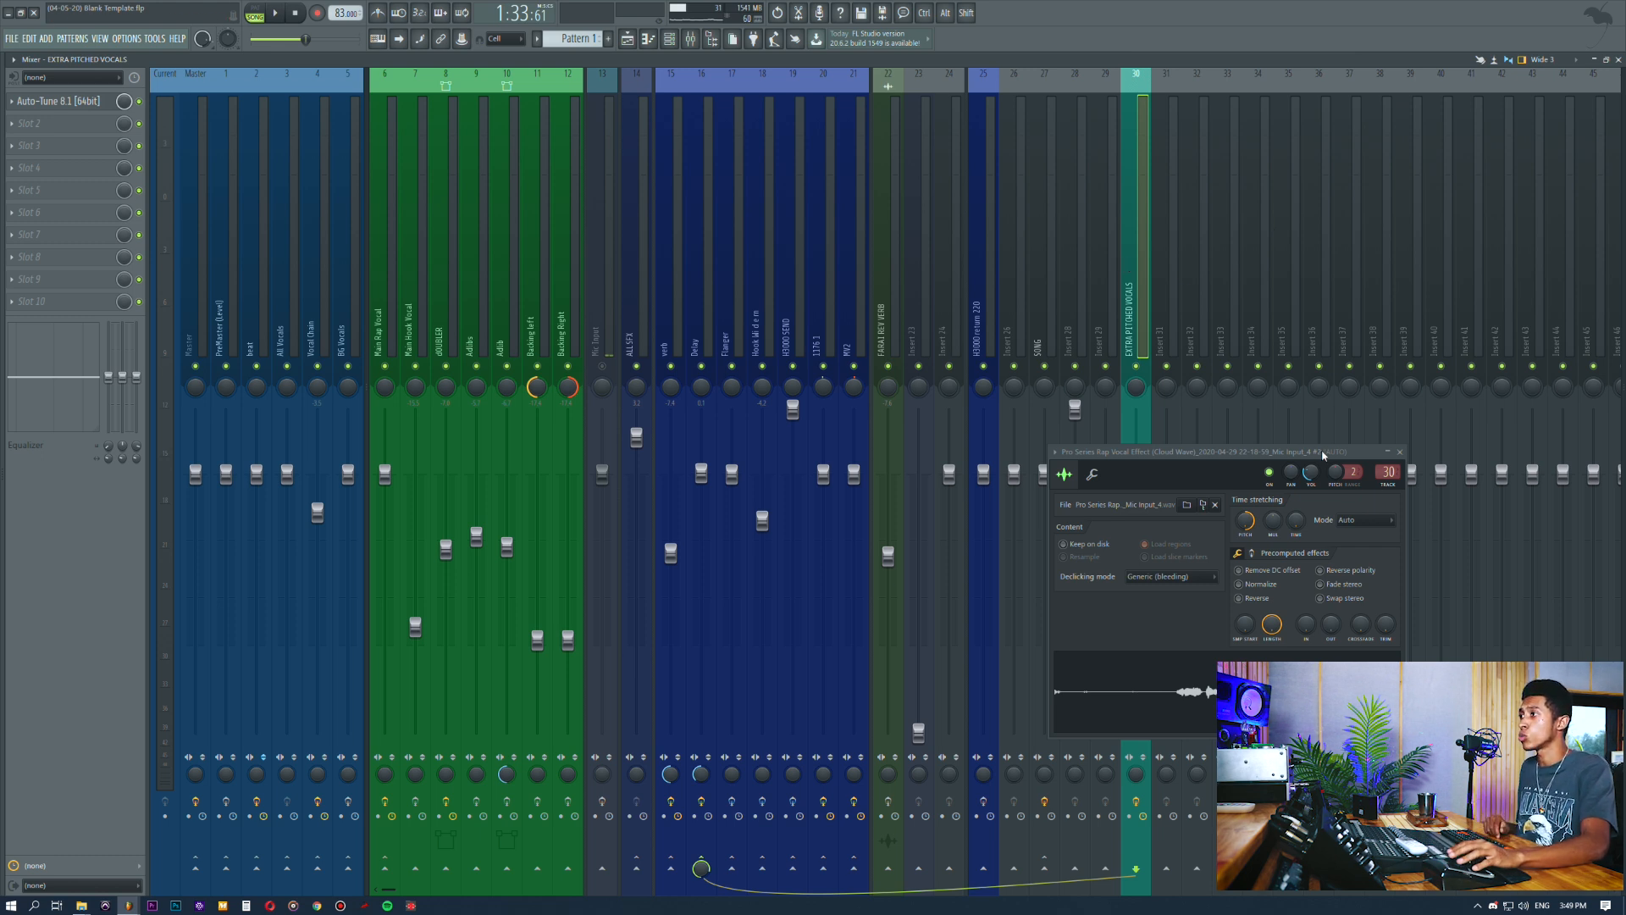
pyautogui.click(1392, 455)
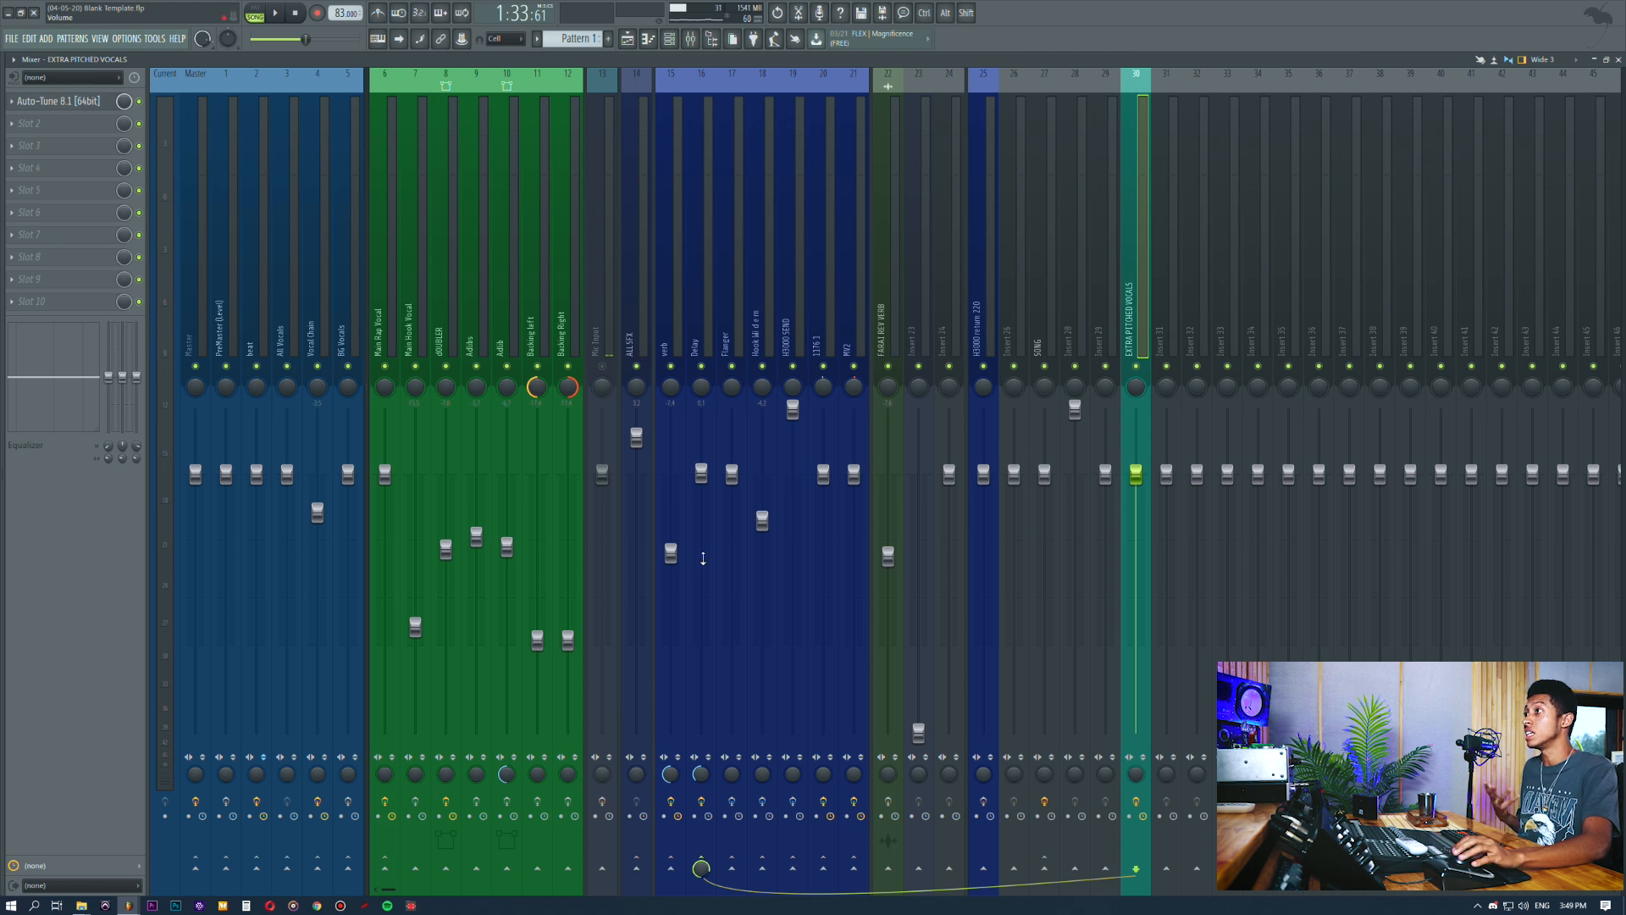
# Solo the Pitched playlist track, audition its clips while checking the Delay mixer track, and stop playback
pyautogui.click(627, 38)
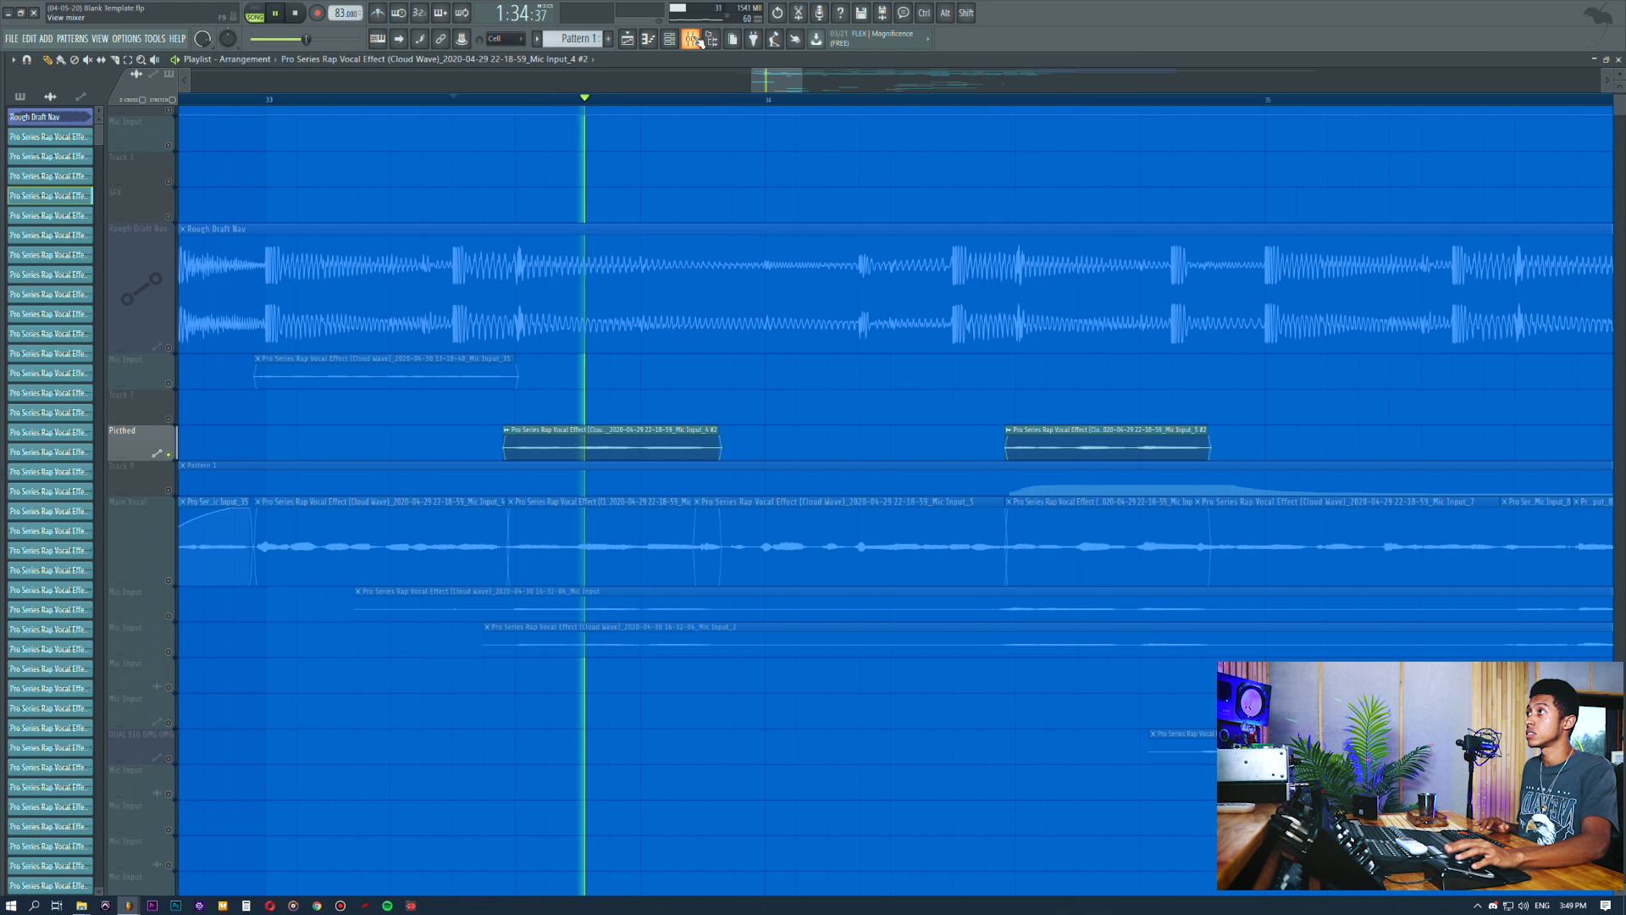
pyautogui.press('F9')
pyautogui.click(707, 245)
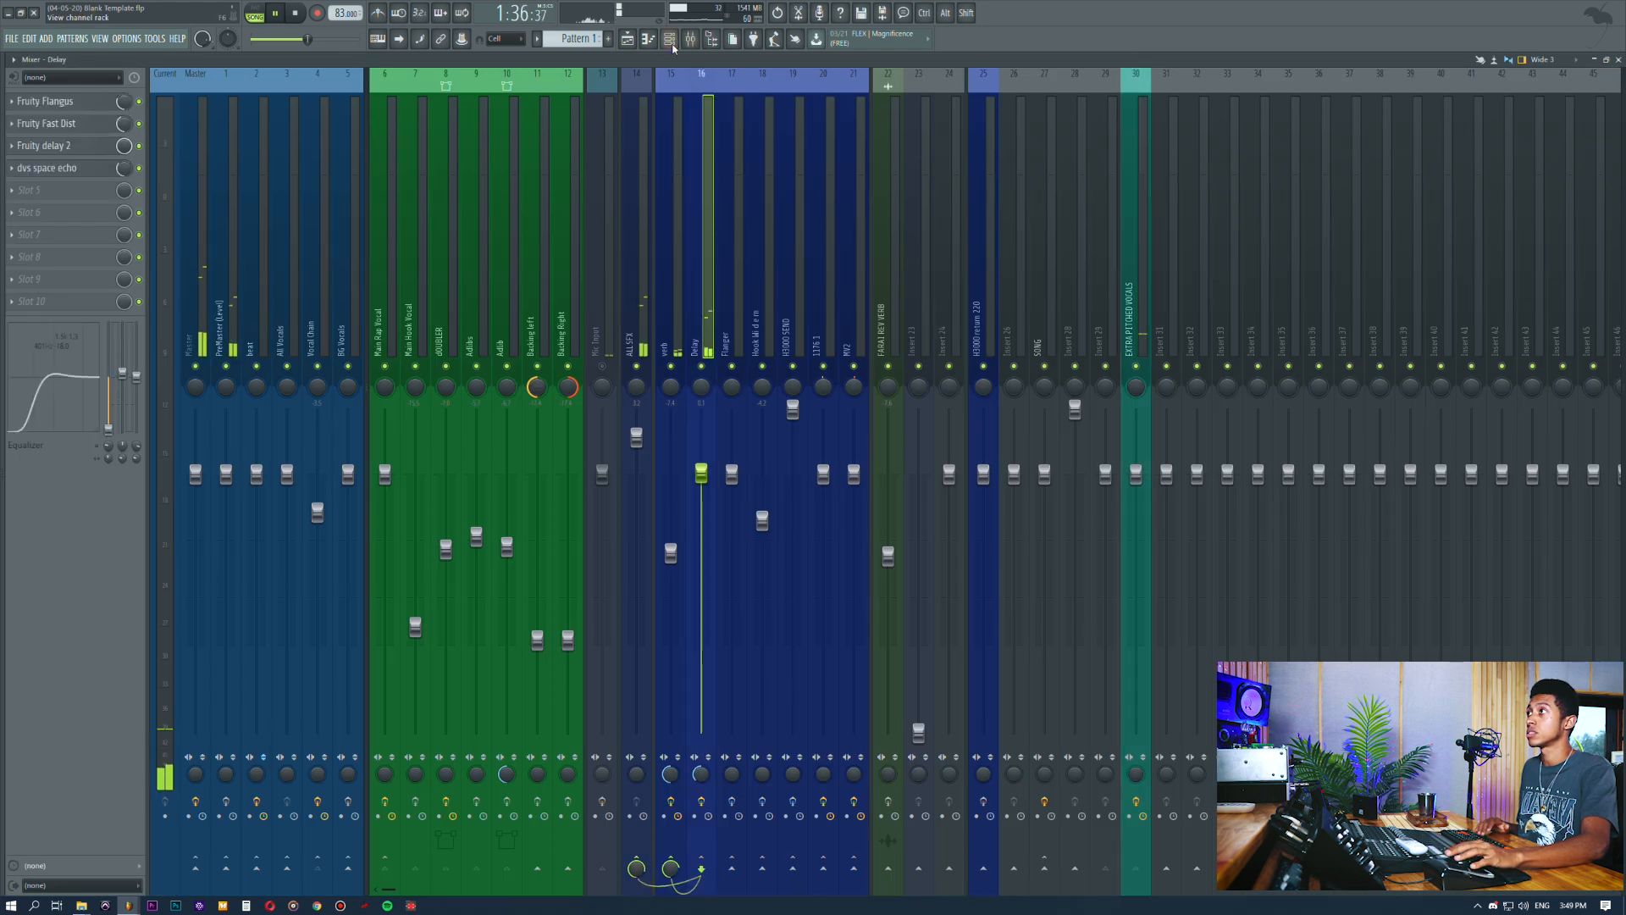
pyautogui.click(626, 38)
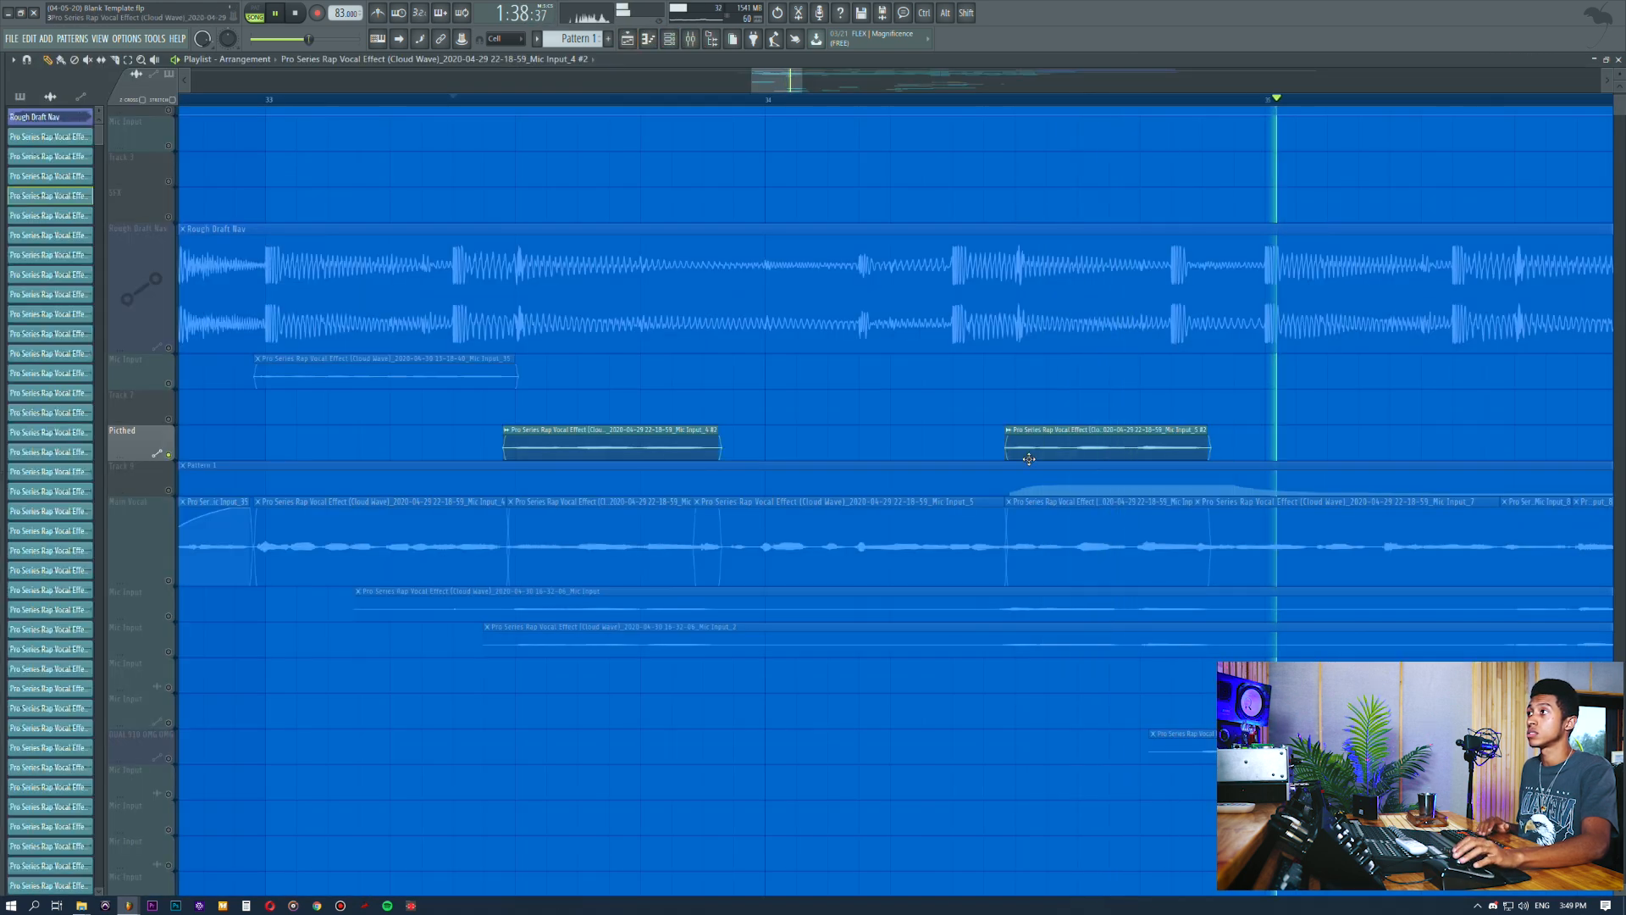
pyautogui.press('space')
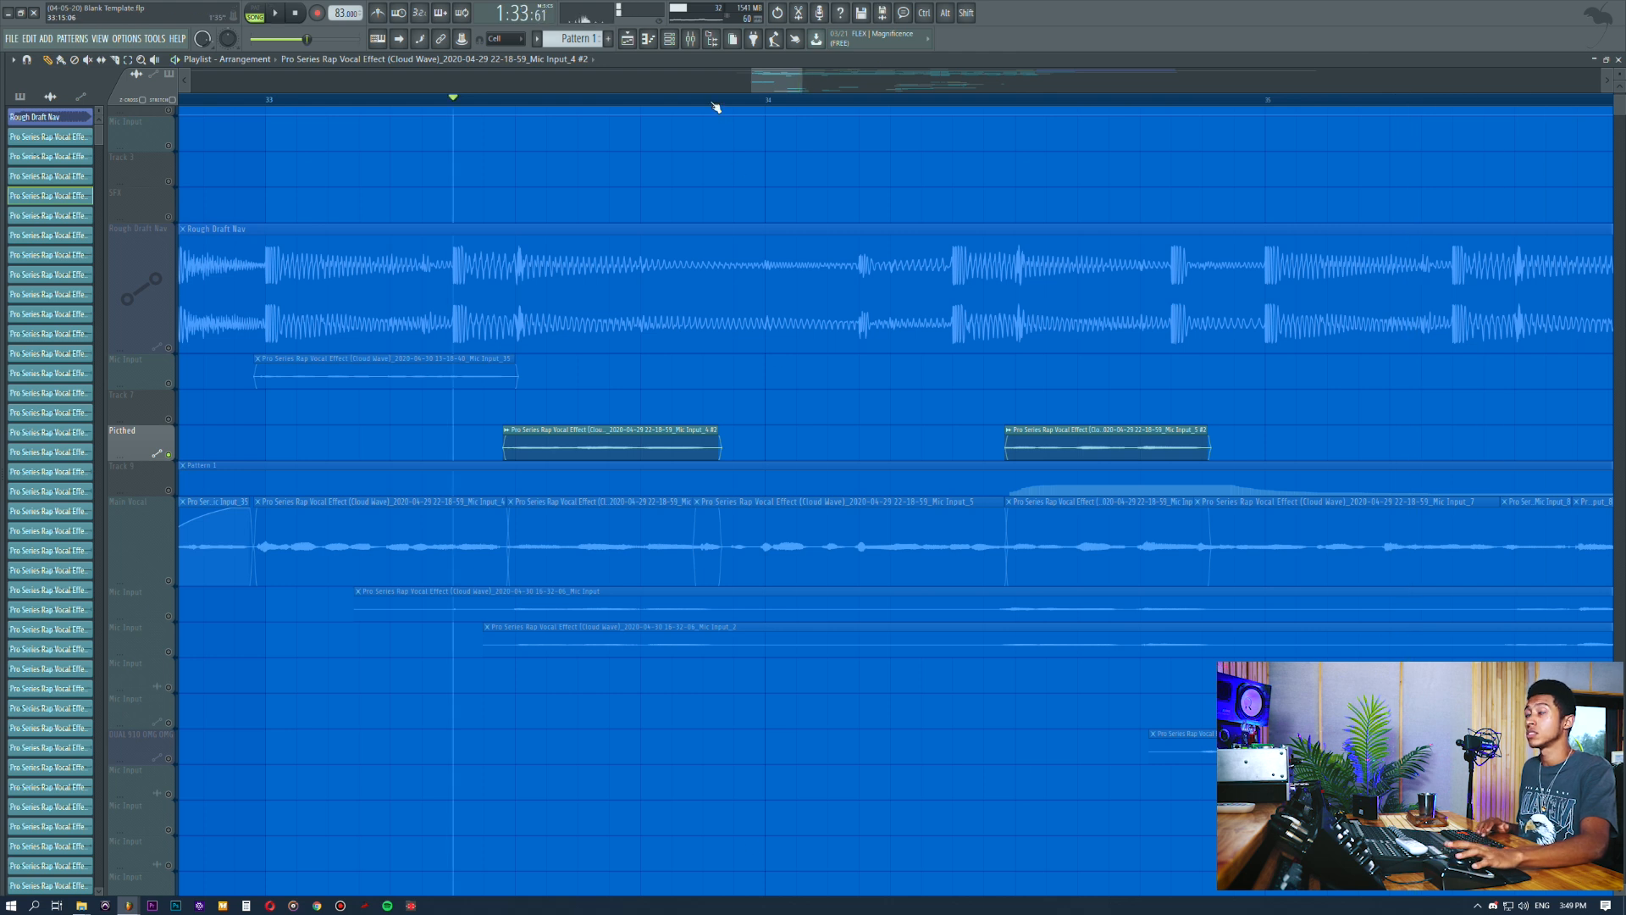
# Unsolo the Pitched playlist track and open the channel settings of its first clip
pyautogui.scroll(-5, 708, 98)
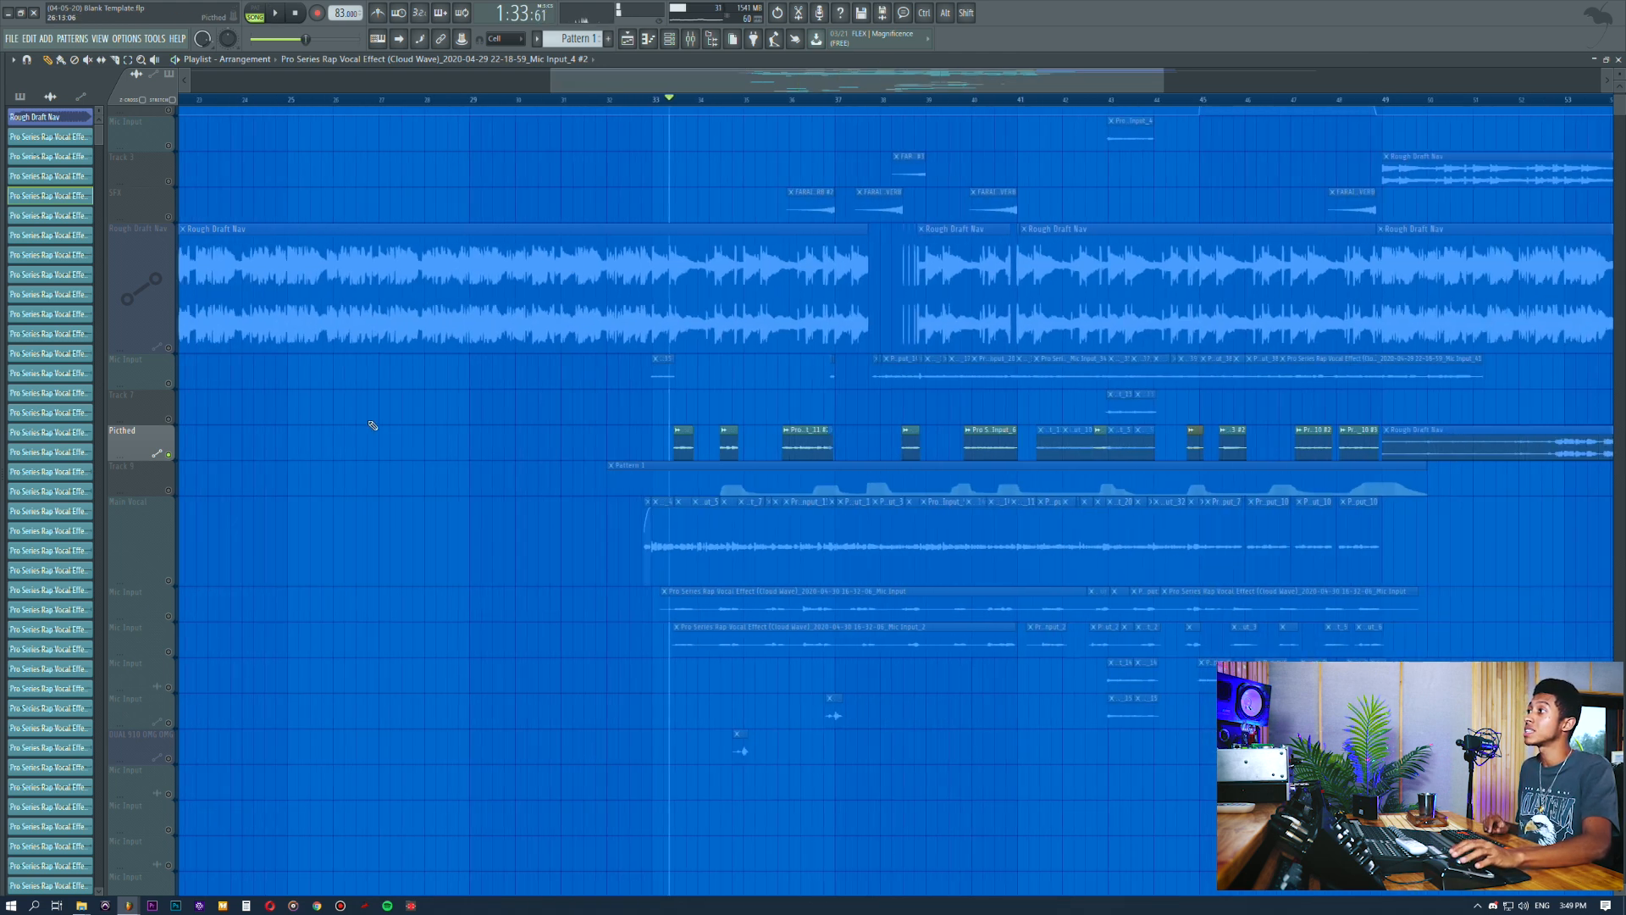
pyautogui.rightClick(179, 457)
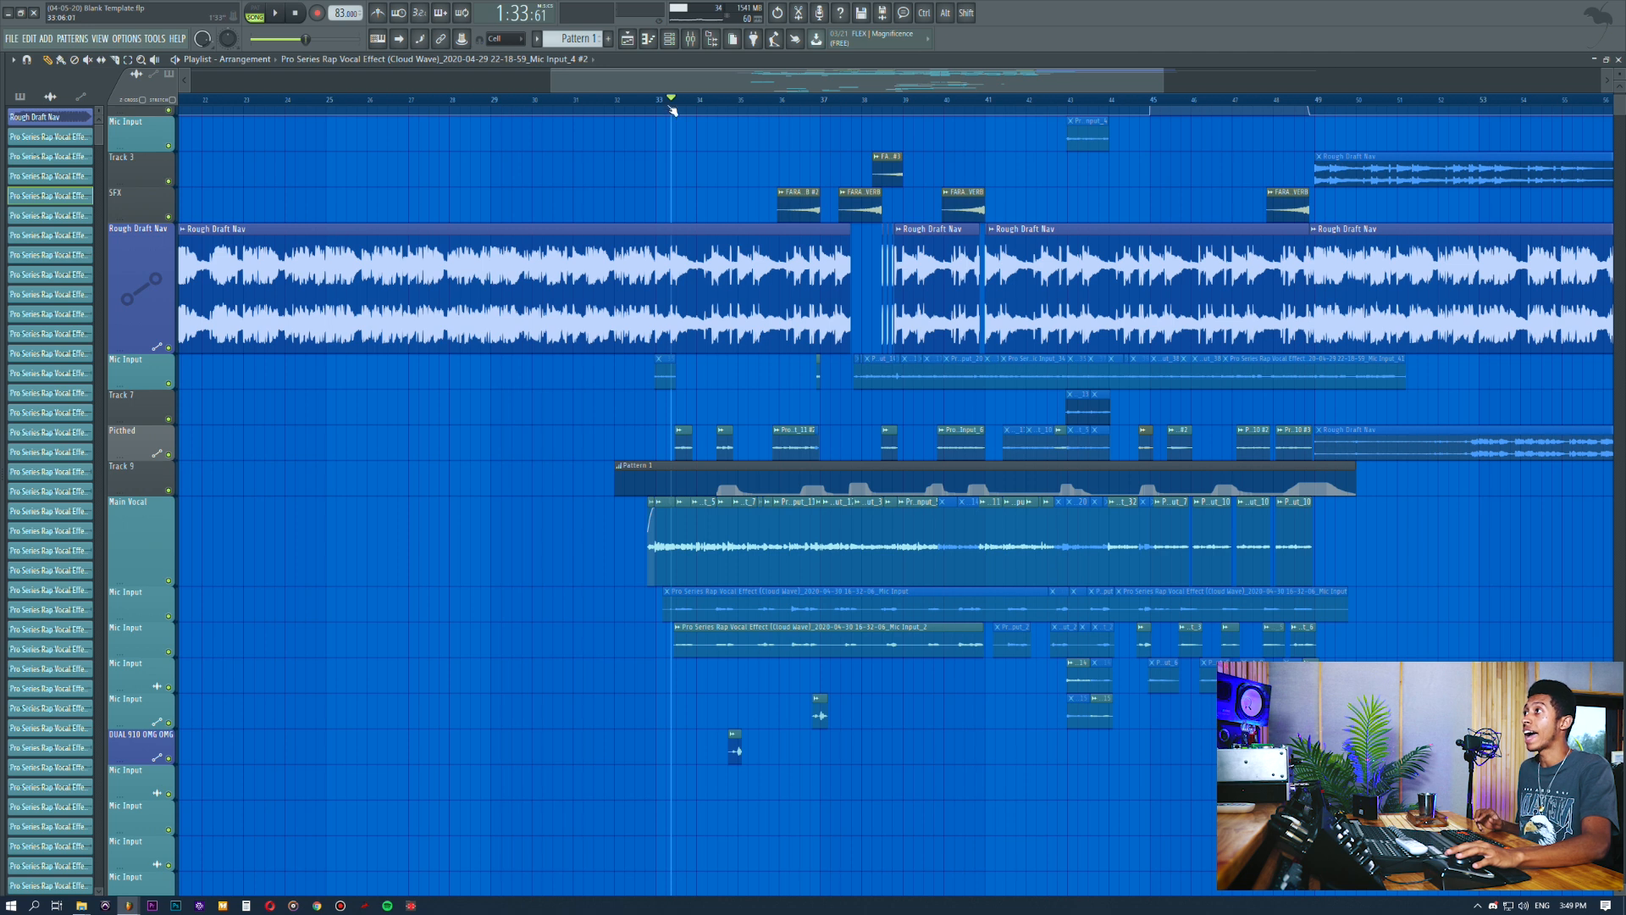
pyautogui.scroll(4, 672, 106)
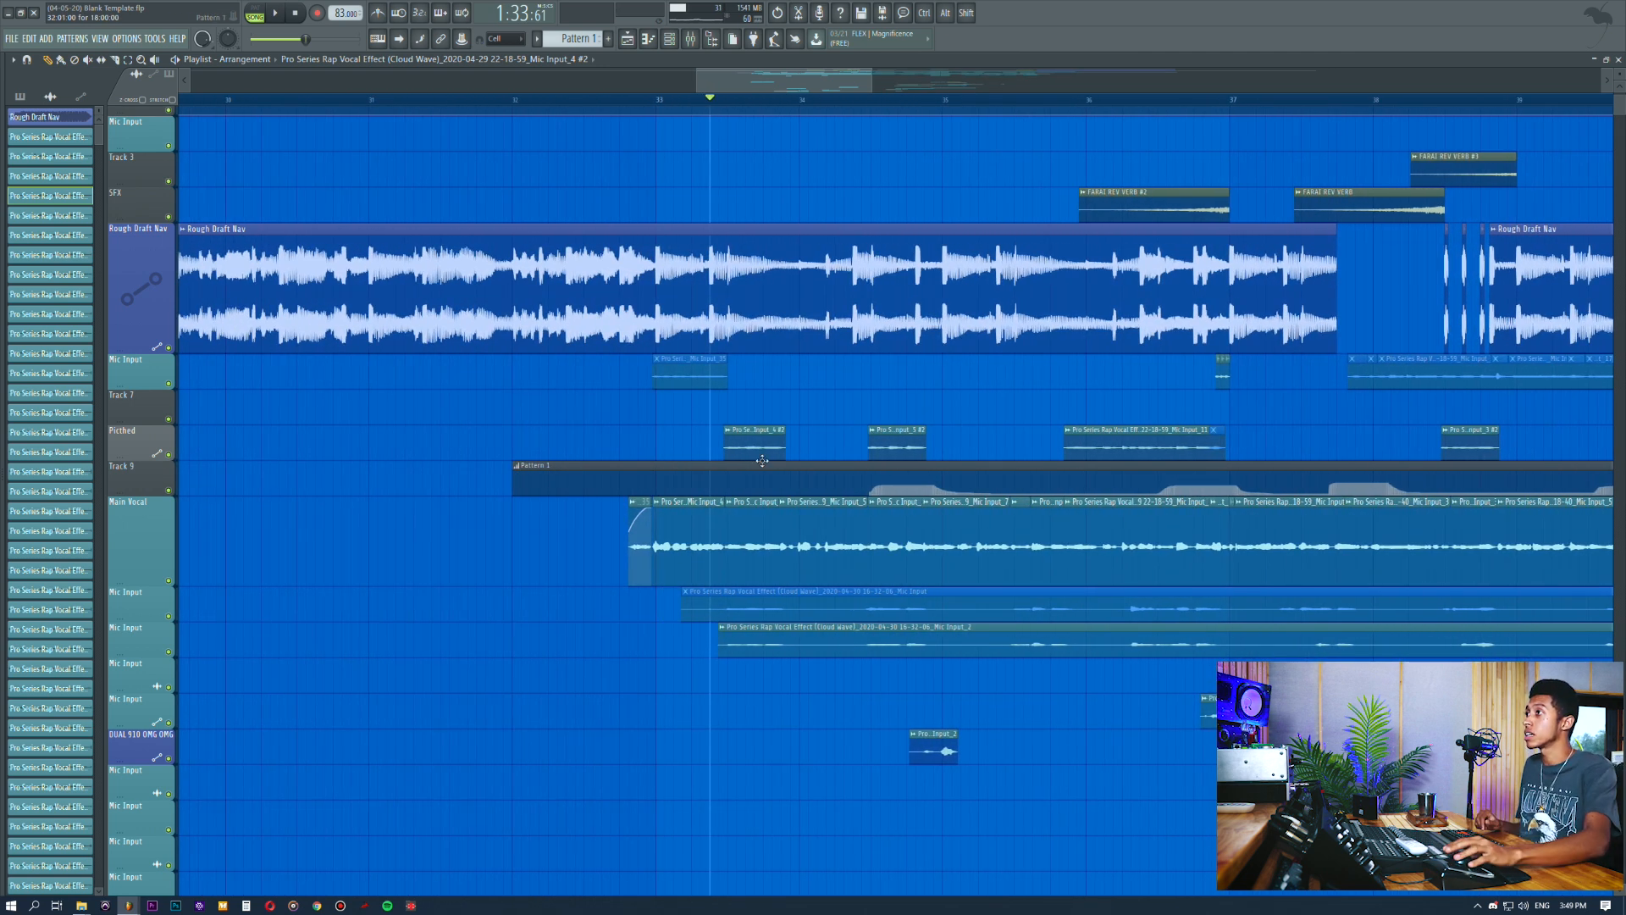
pyautogui.click(762, 462)
pyautogui.doubleClick(752, 440)
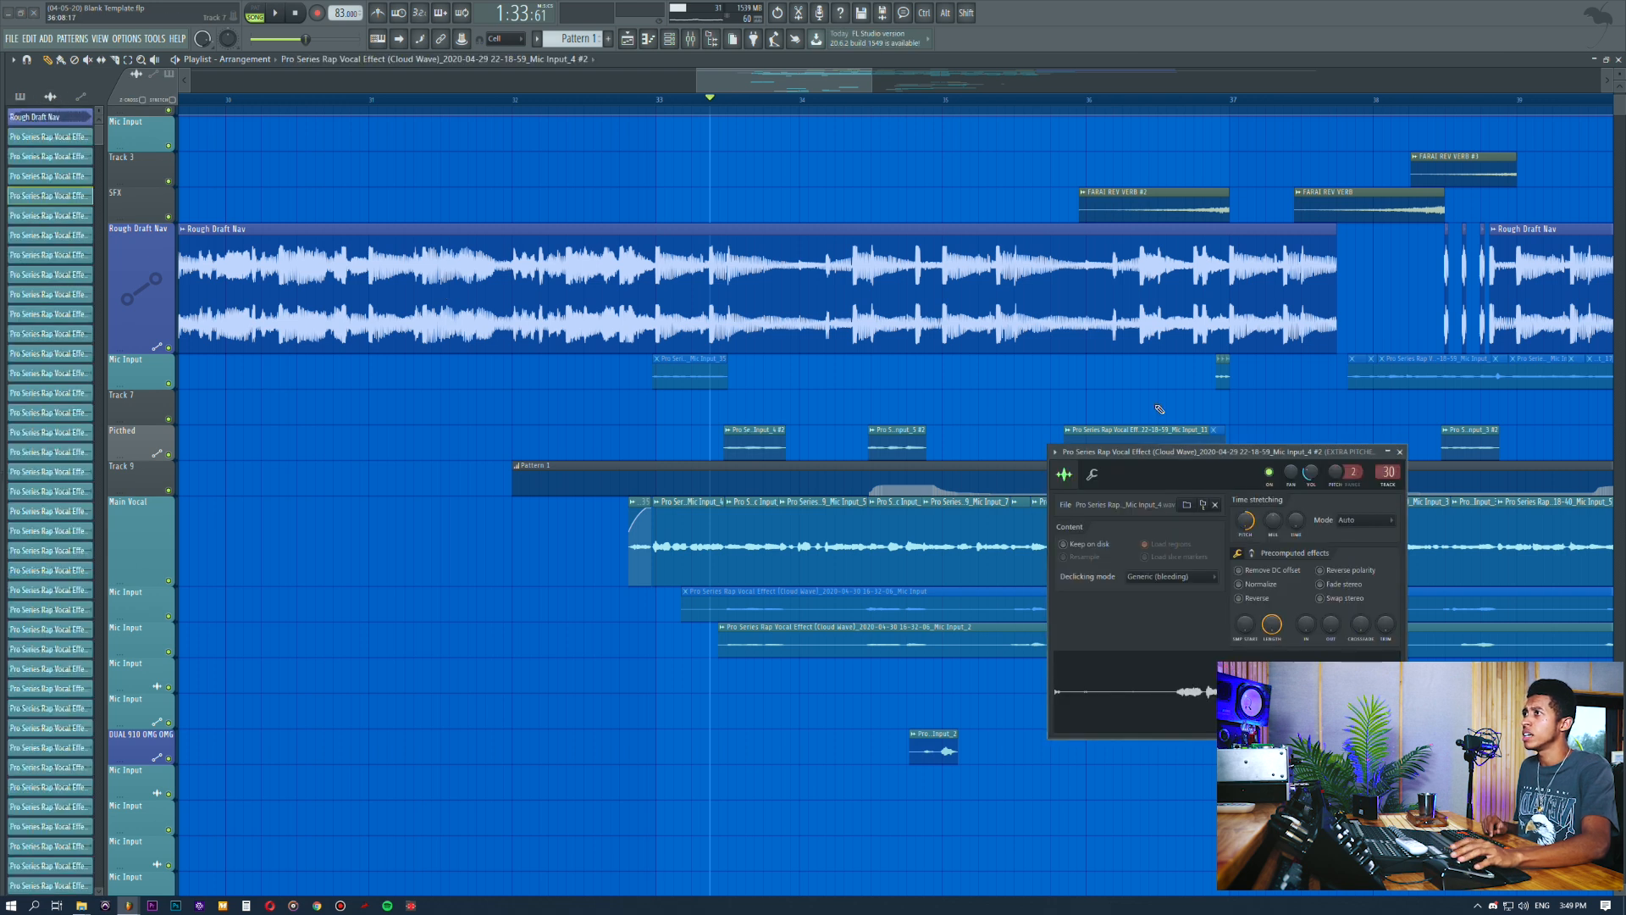
# Copy the Main Vocal clip above the first Pitched clip onto Track 7 and make the copy unique
pyautogui.scroll(4, 762, 106)
pyautogui.click(729, 536)
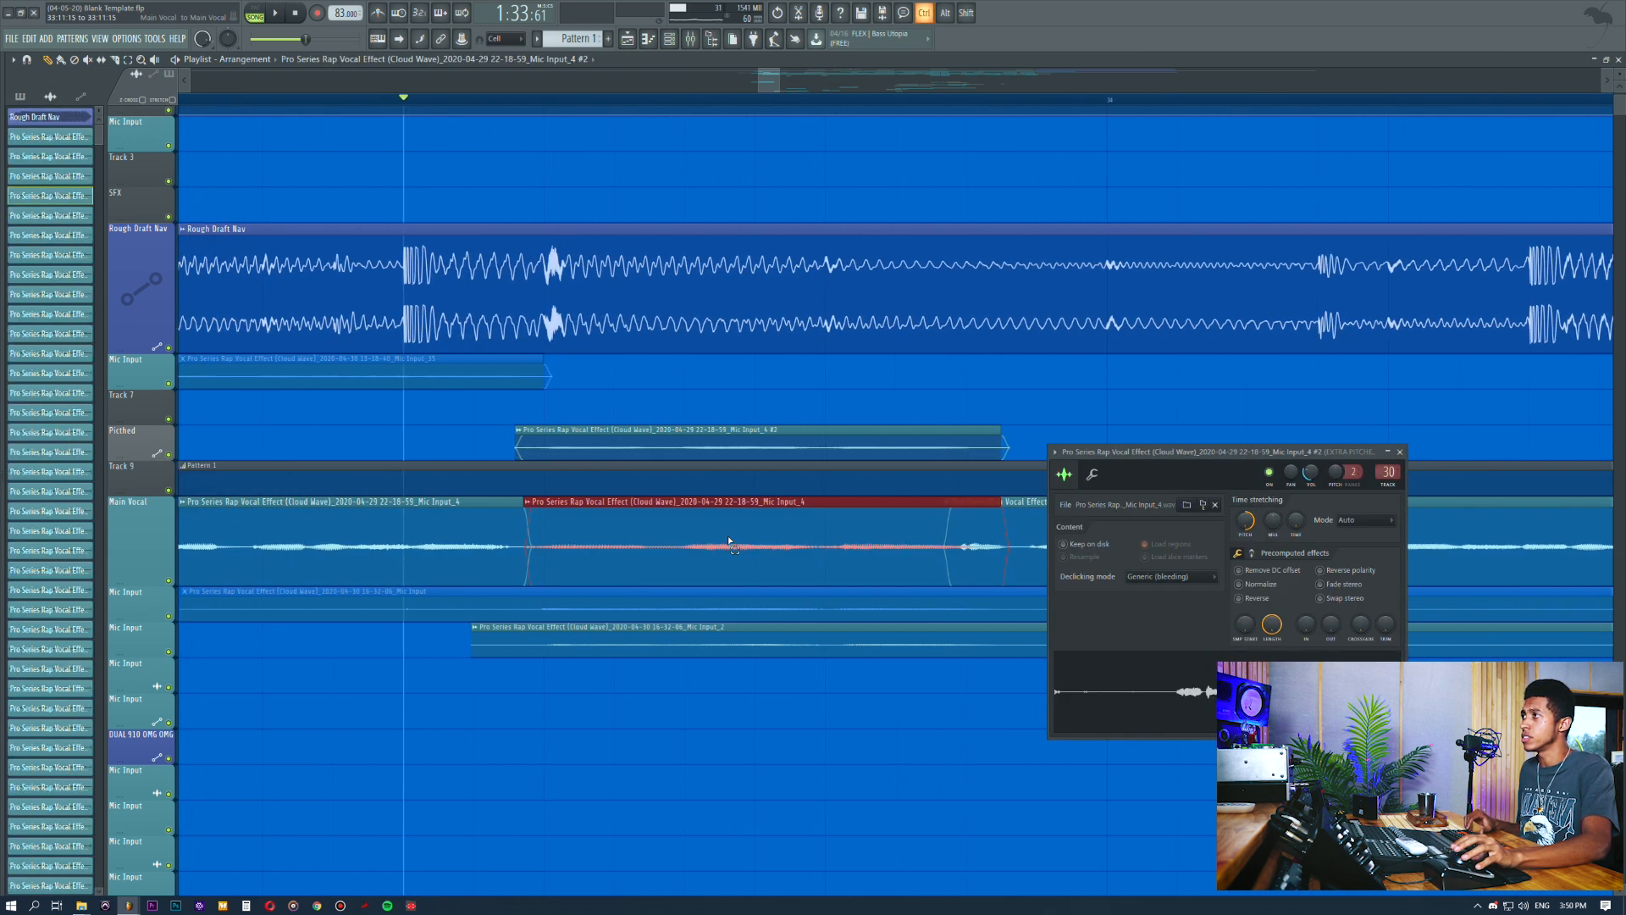
pyautogui.press('shift')
pyautogui.moveTo(606, 445); pyautogui.dragTo(599, 373)
pyautogui.rightClick(526, 394)
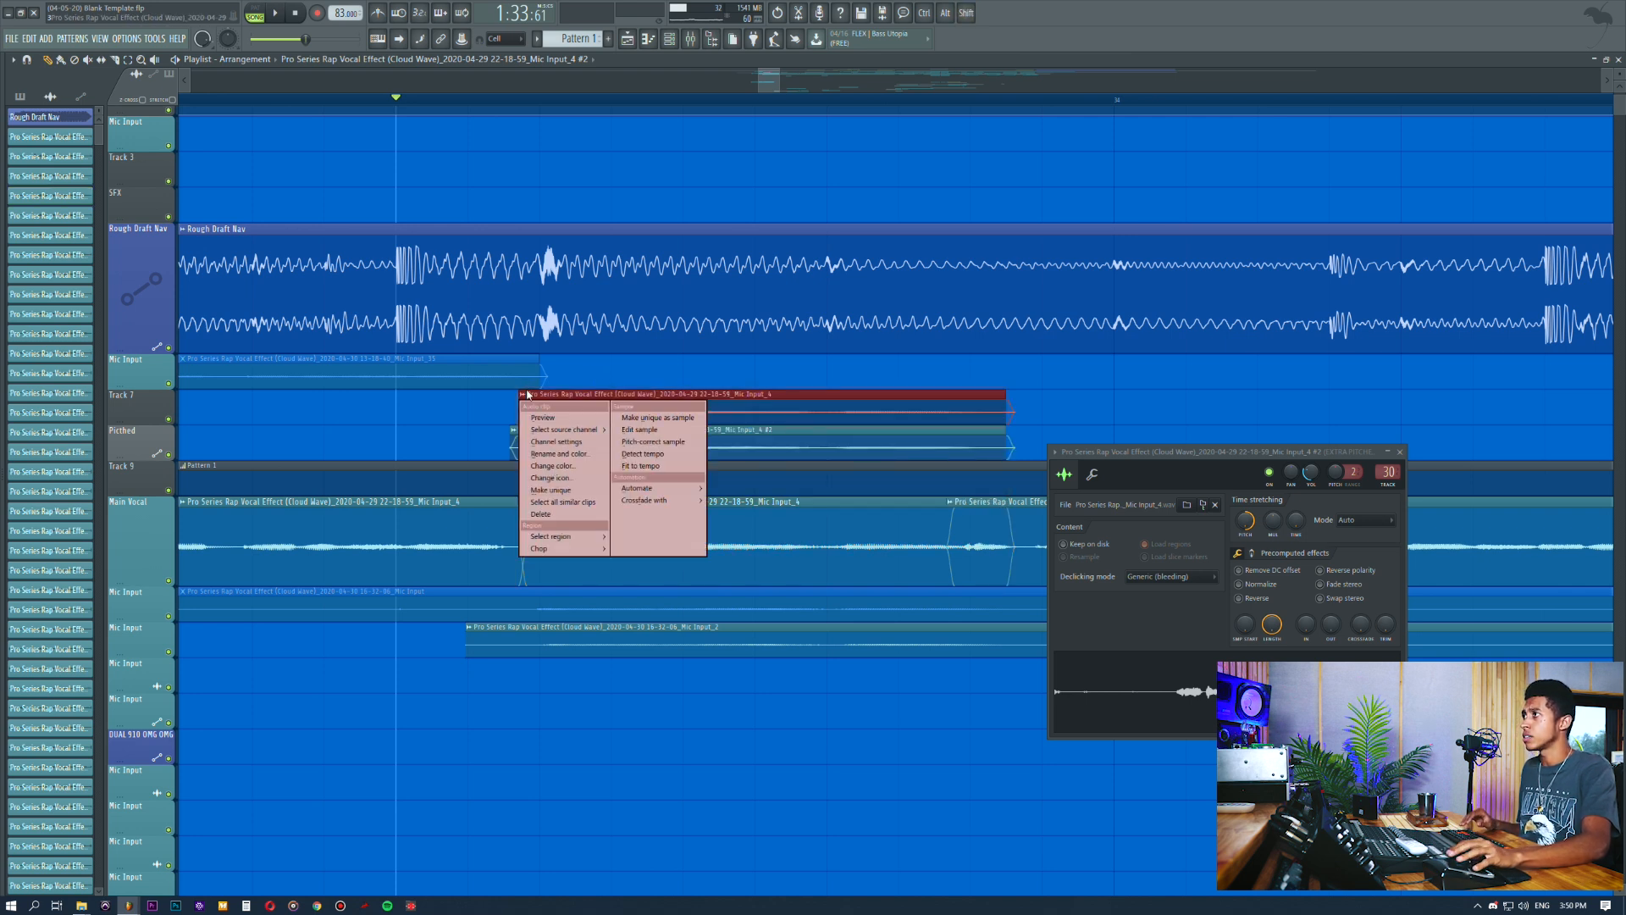
pyautogui.click(551, 489)
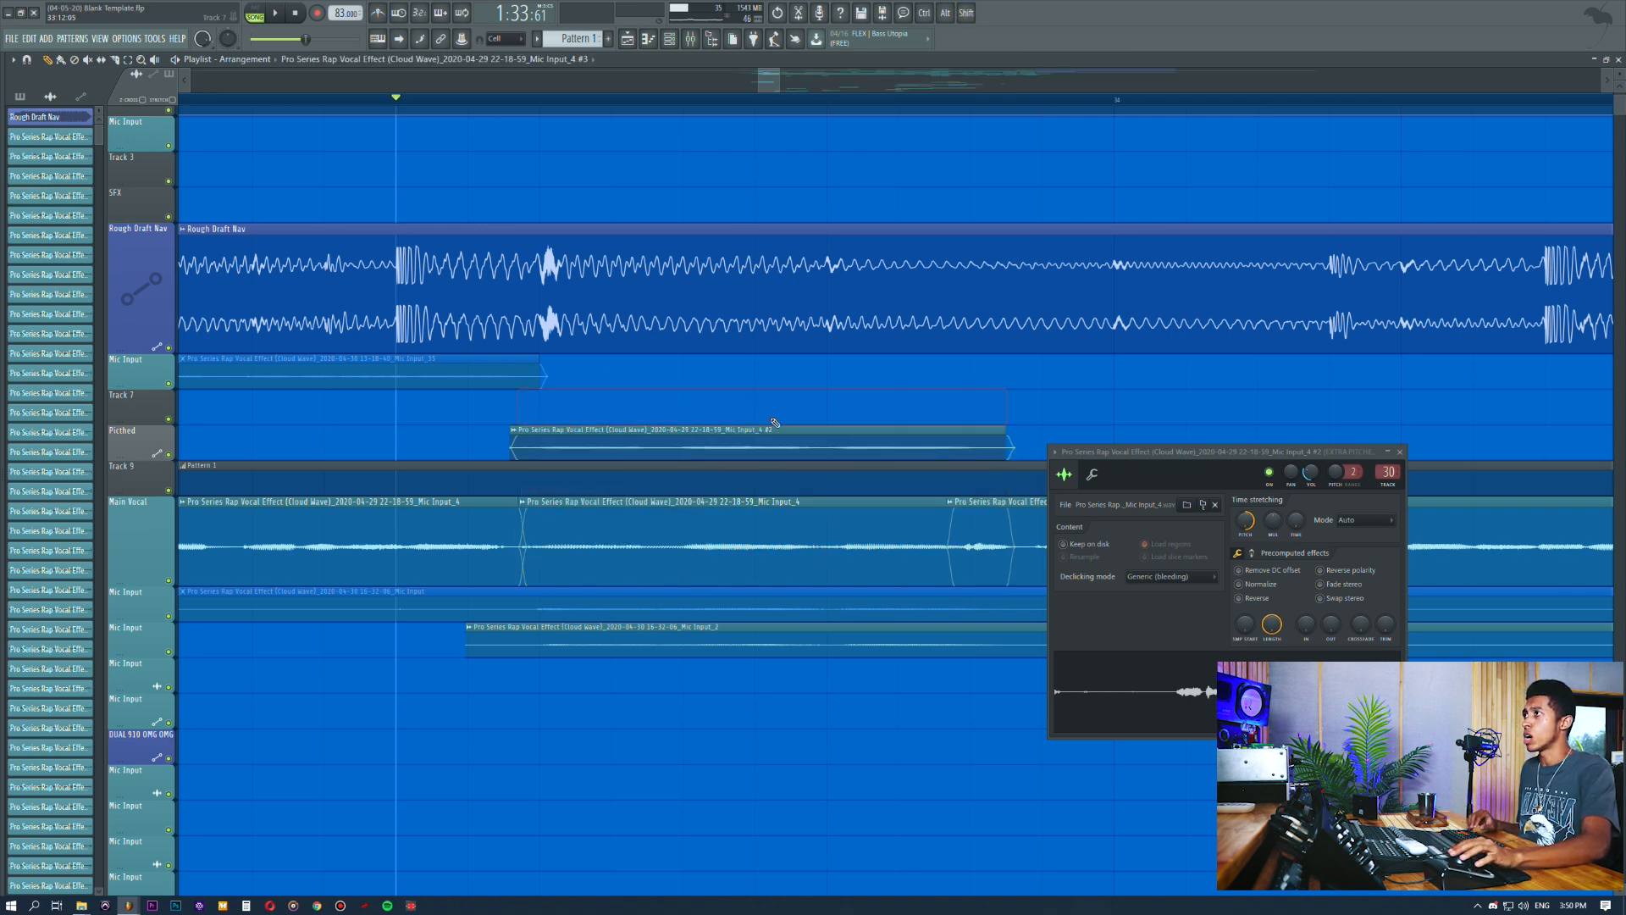
# Check the pitched clip's routing to the EXTRA PITCHED VOCALS mixer track, close its channel settings, and return to the playlist
pyautogui.moveTo(1194, 456); pyautogui.dragTo(1167, 415)
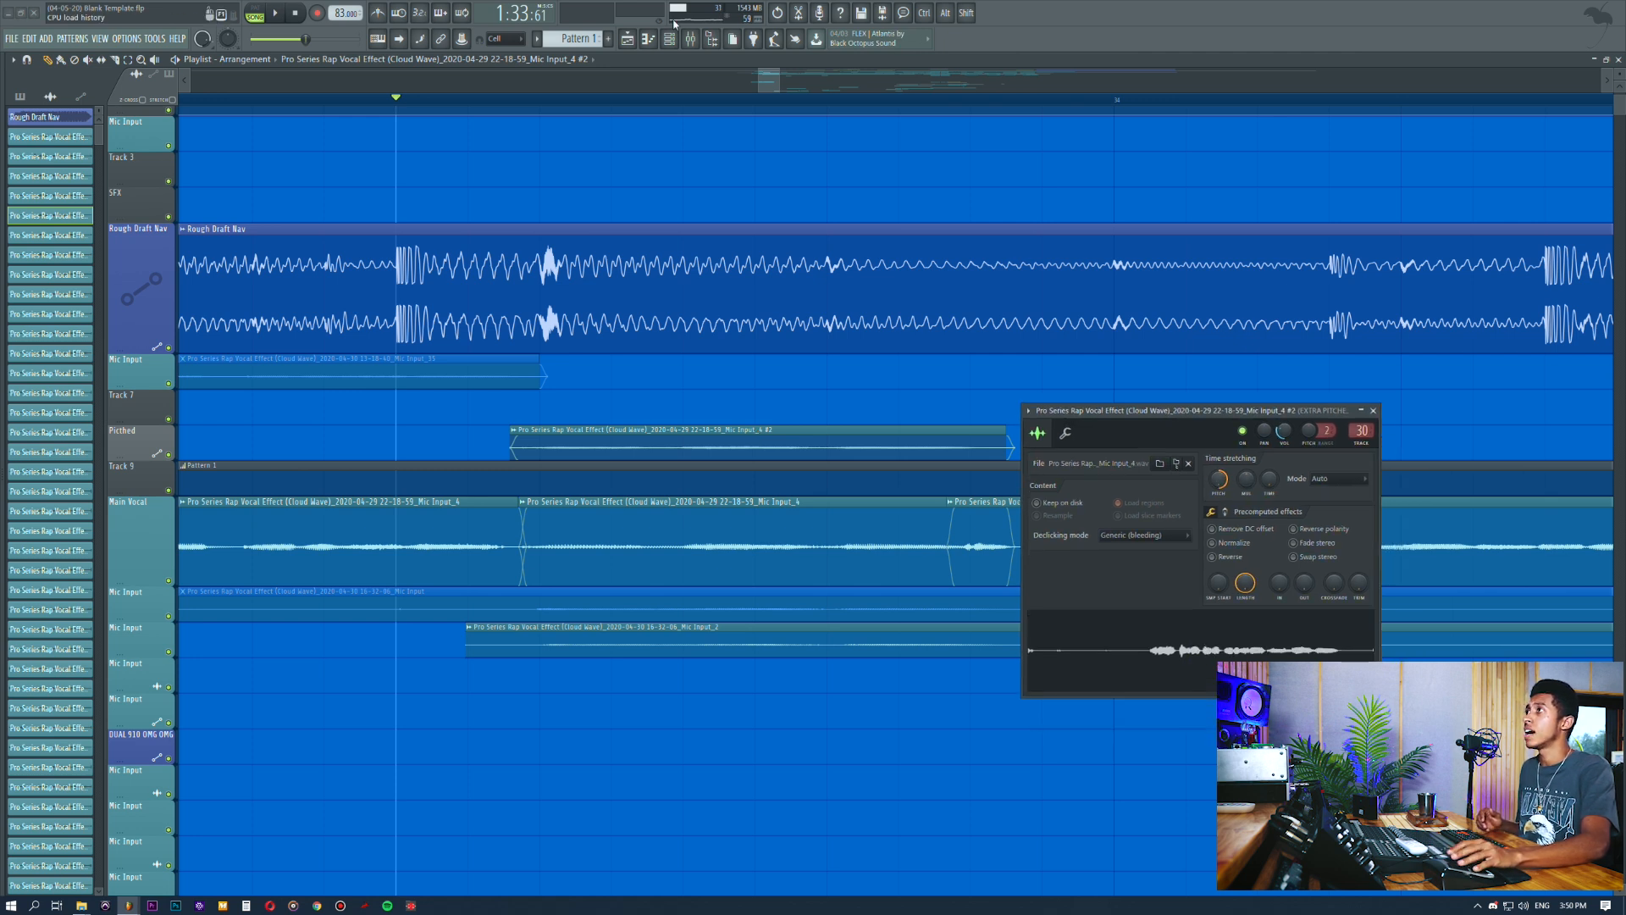
pyautogui.press('F6')
pyautogui.press('F9')
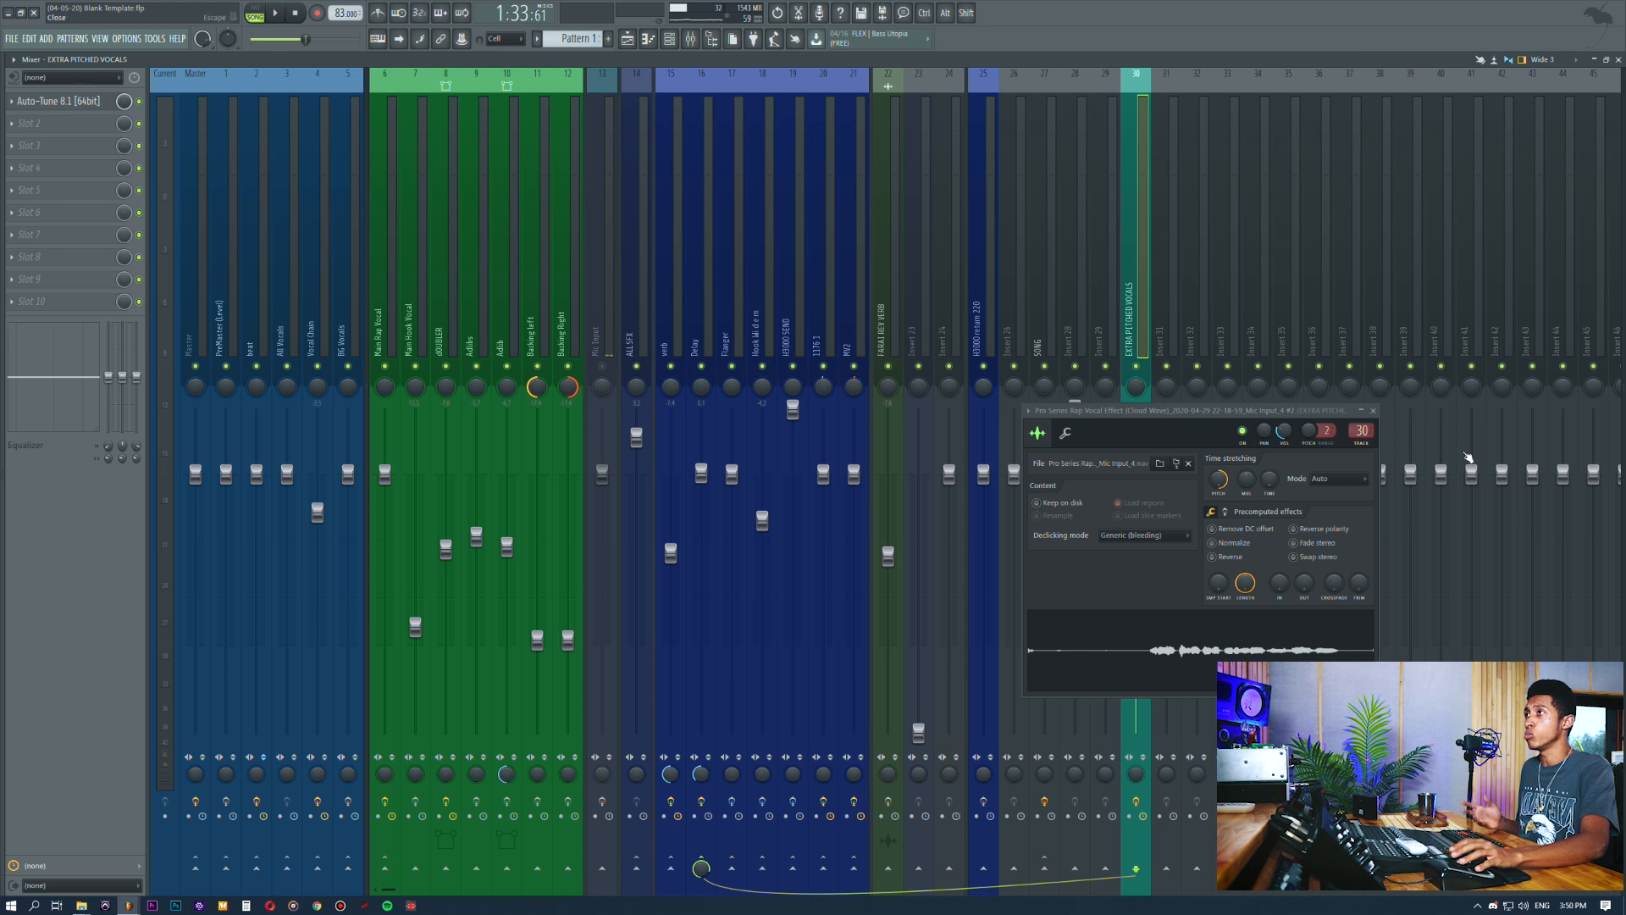
pyautogui.click(1378, 413)
pyautogui.click(628, 38)
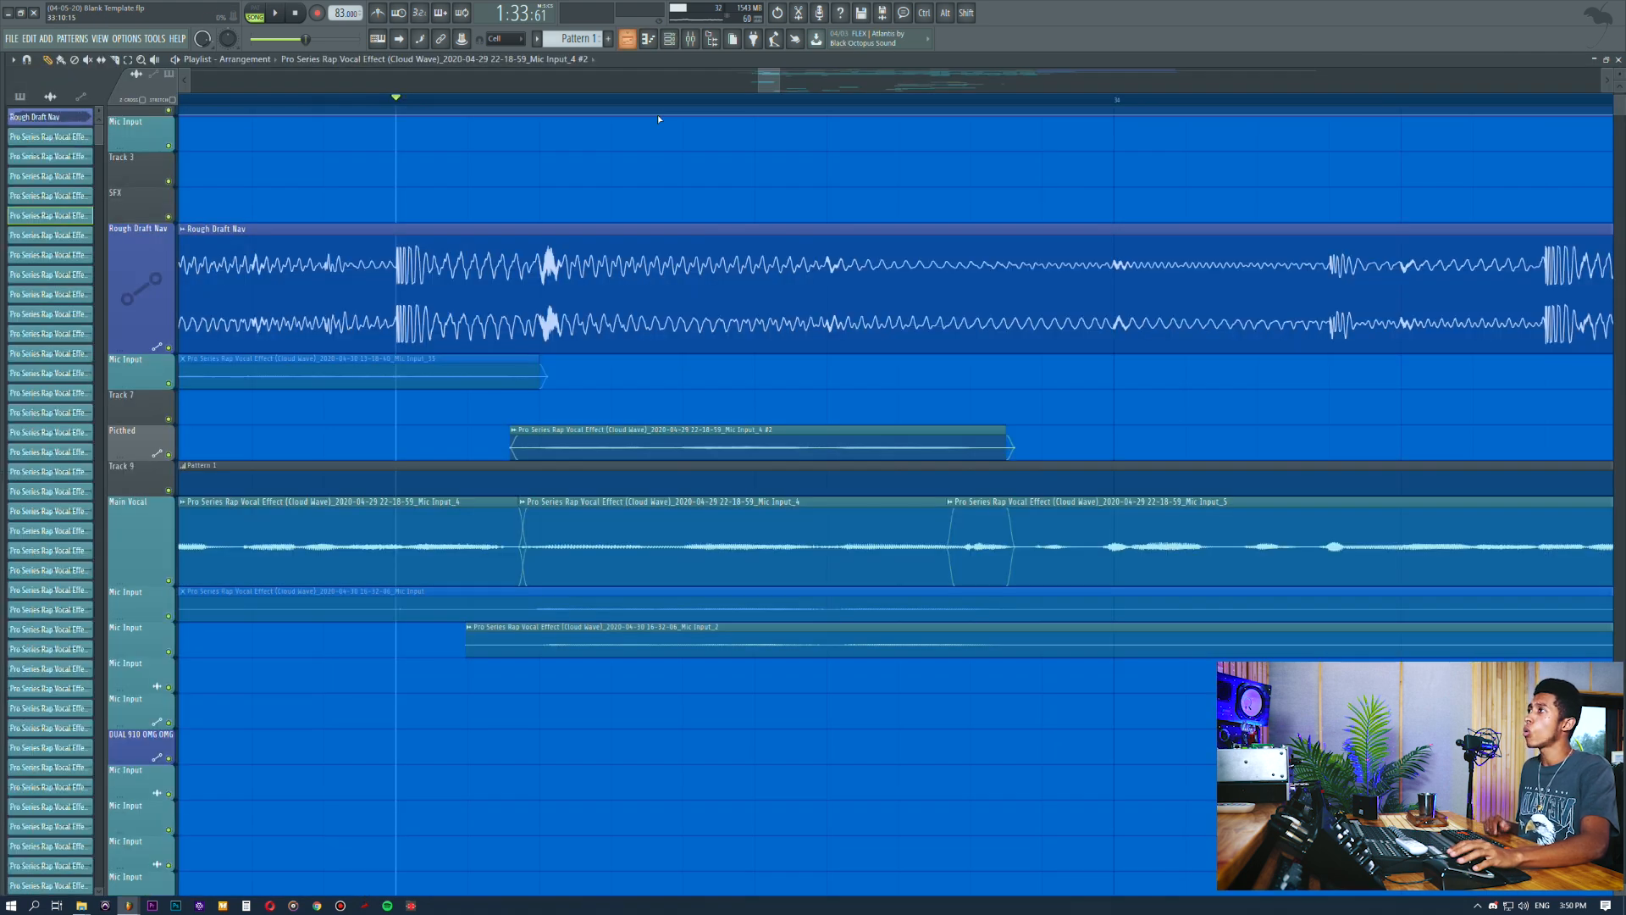
# Inspect the SP2016 Reverb settings on the verb mixer track and close the plugin
pyautogui.scroll(-10, 654, 105)
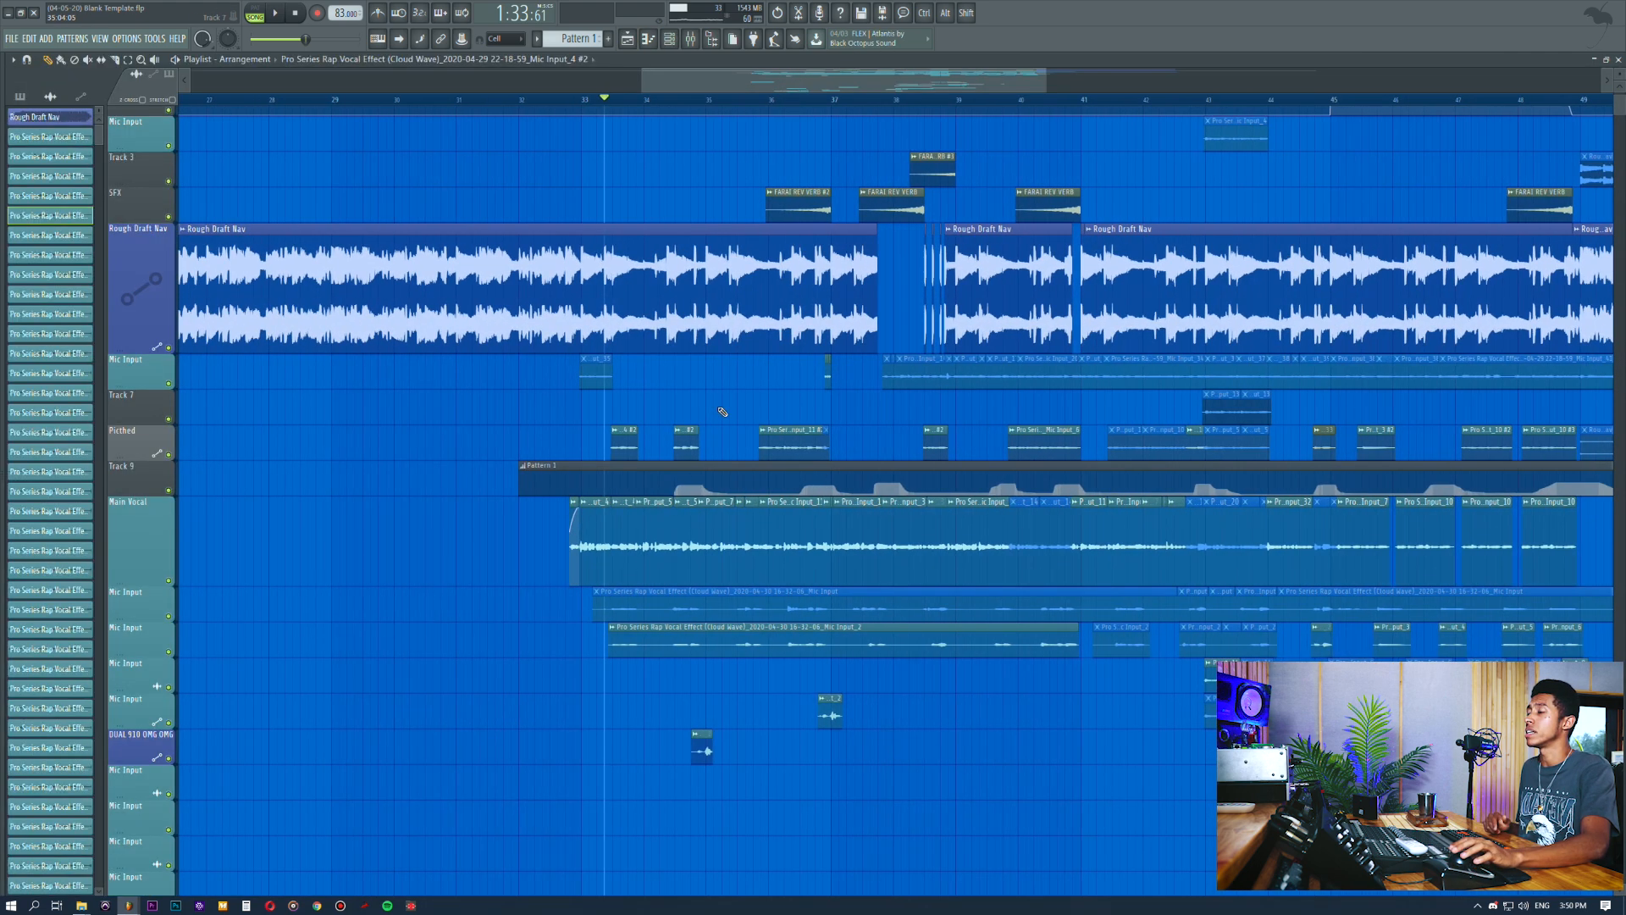
pyautogui.click(690, 38)
pyautogui.click(679, 225)
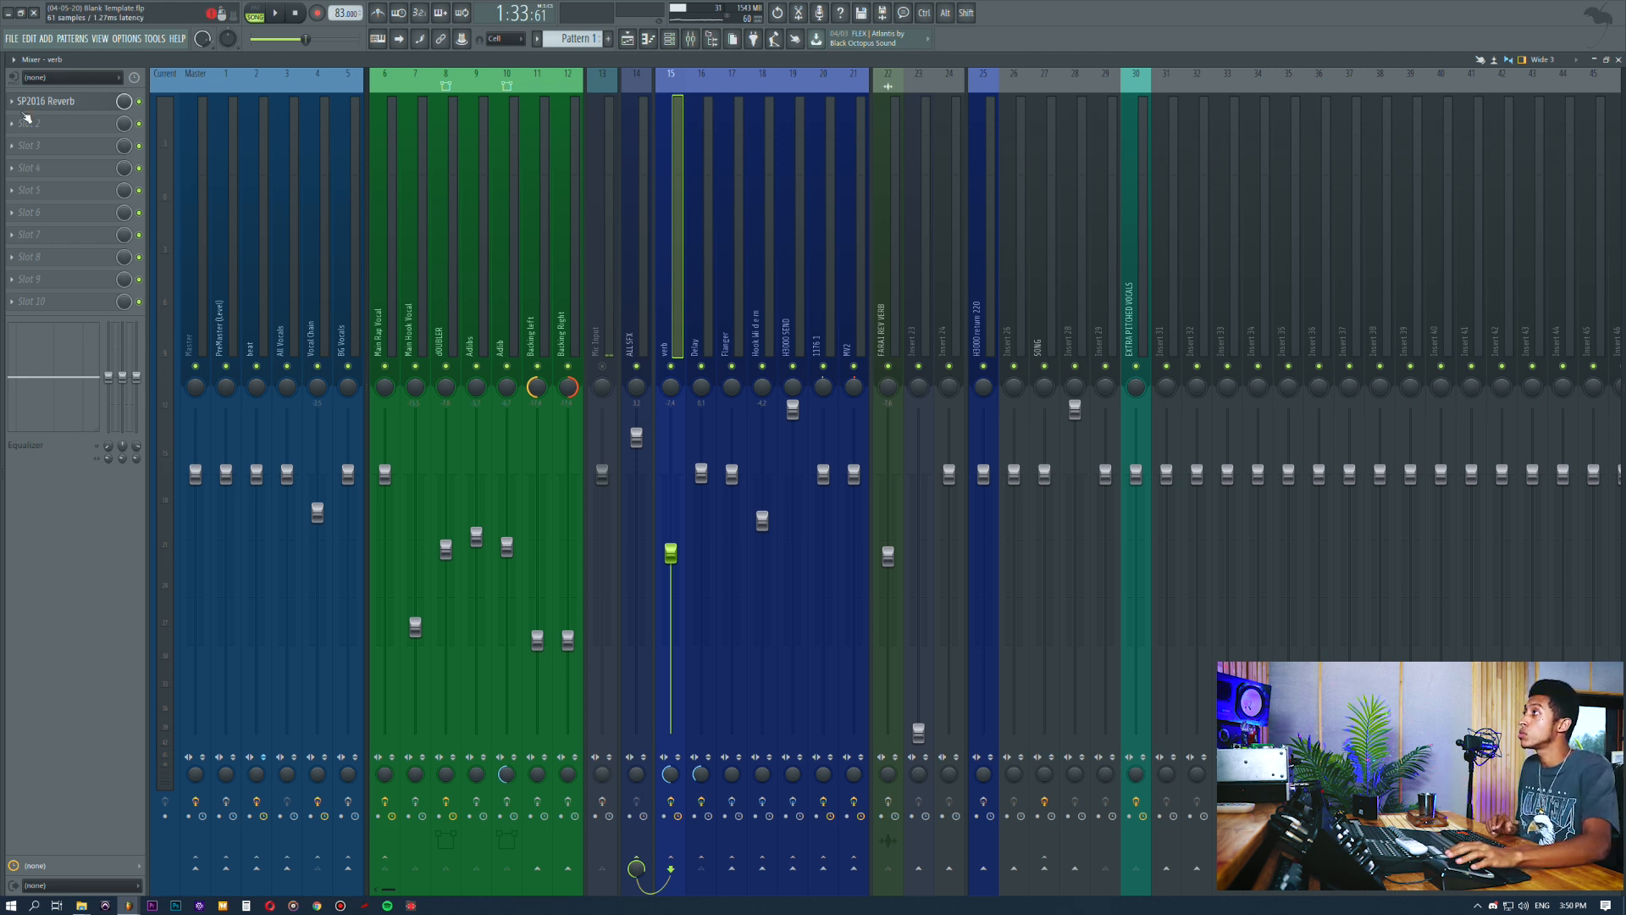
pyautogui.click(49, 103)
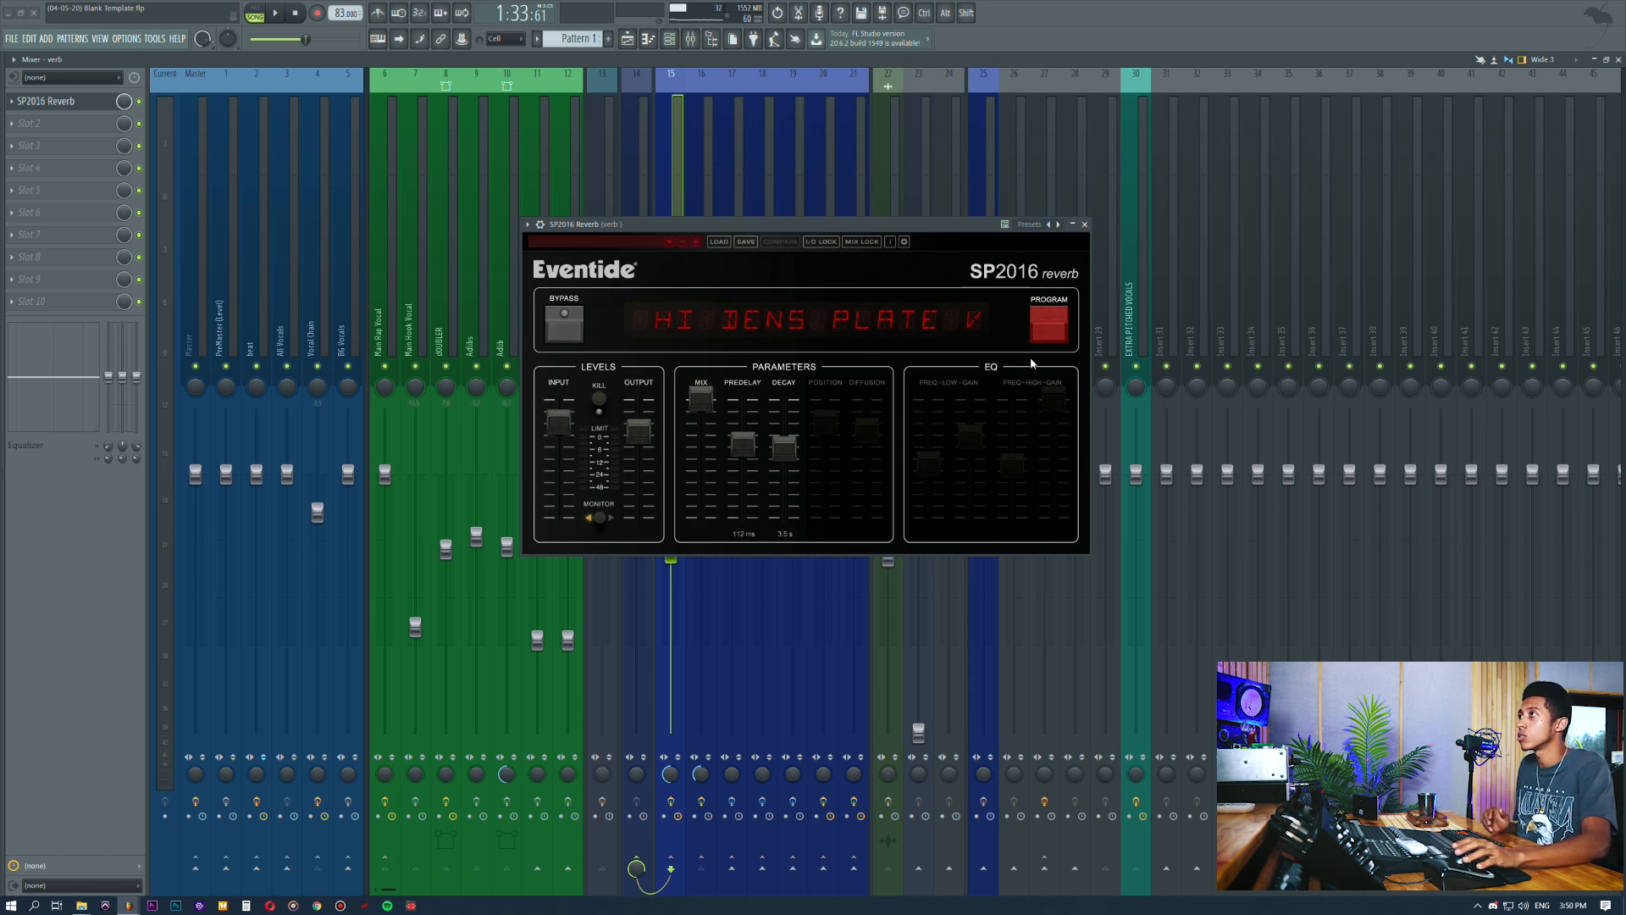
pyautogui.click(1085, 224)
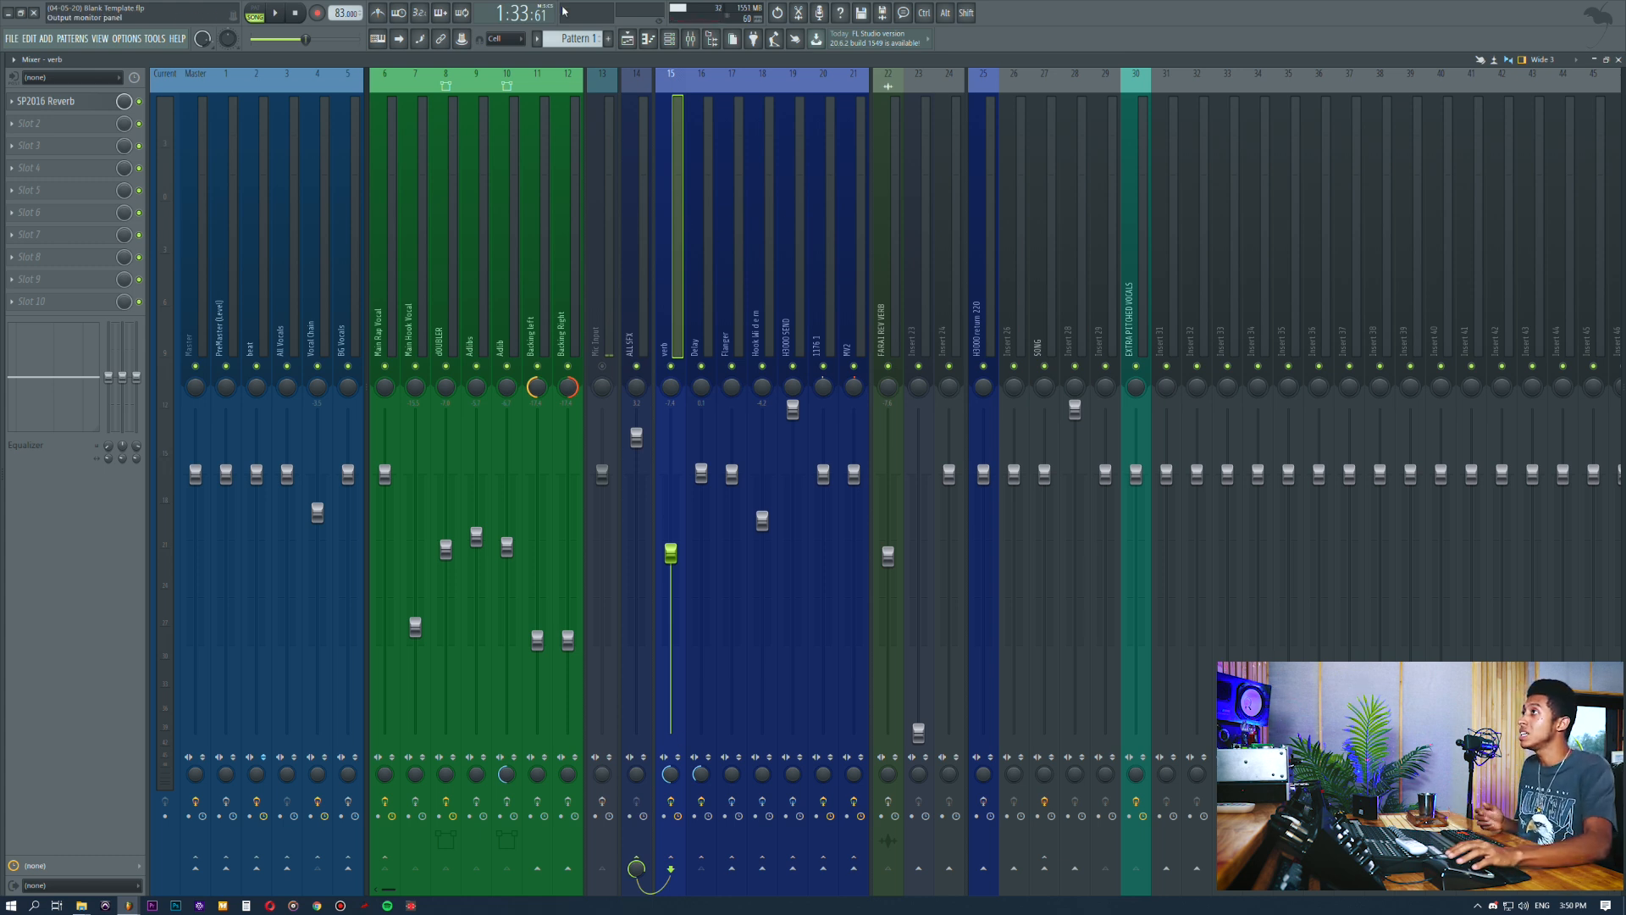
# Review the whole song arrangement in the playlist and return to the mixer
pyautogui.press('F5')
pyautogui.scroll(-5, 604, 107)
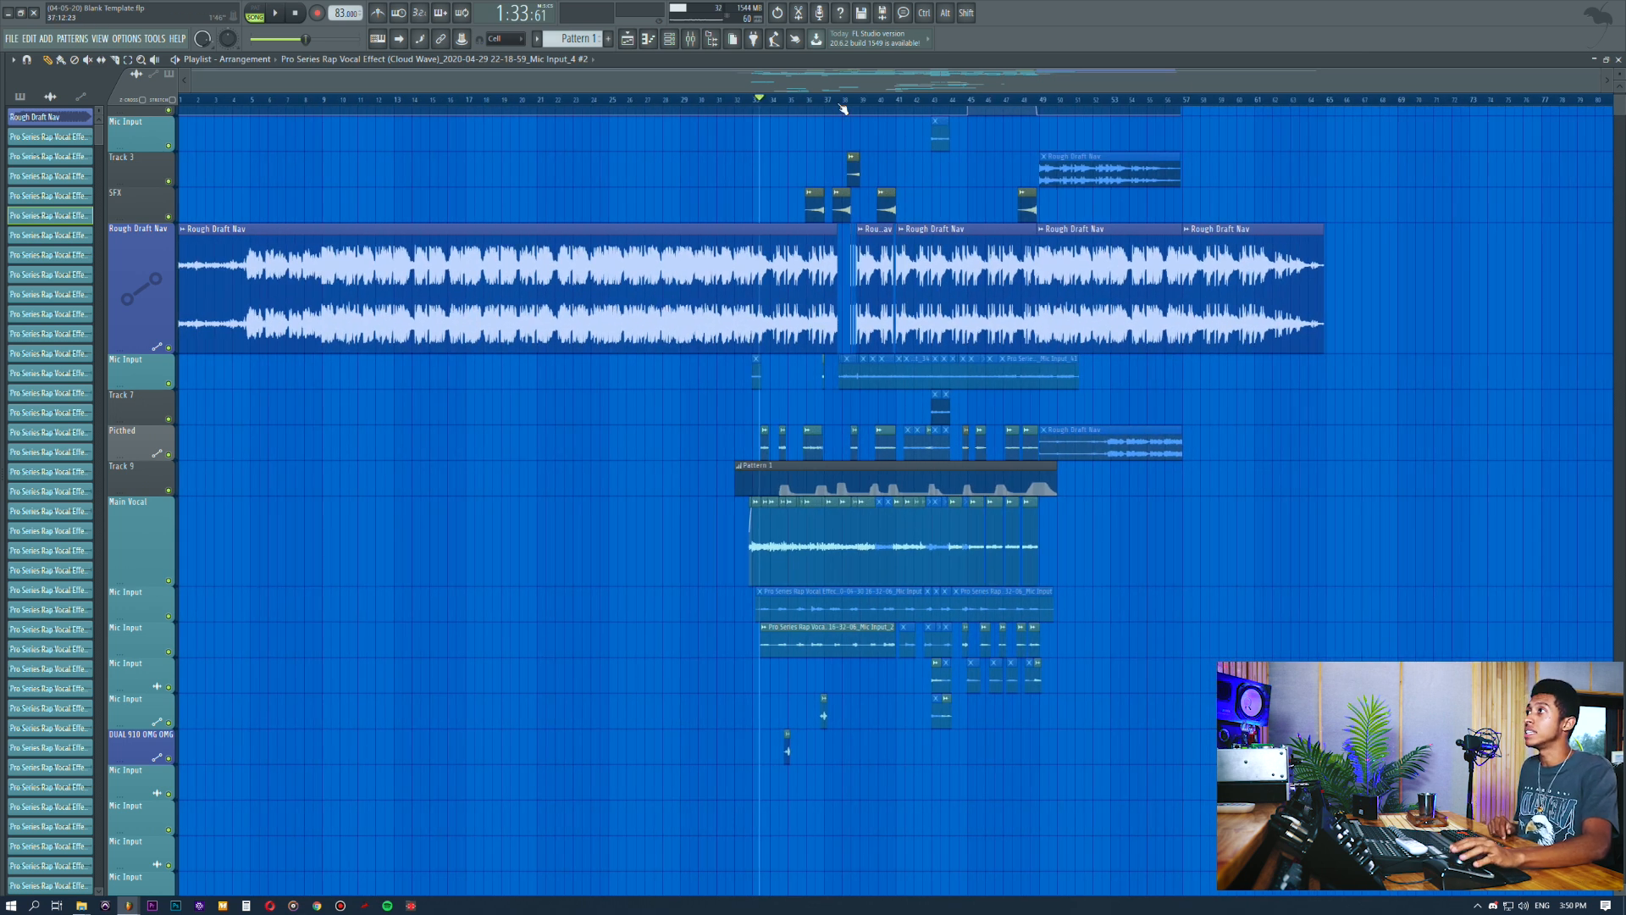
pyautogui.press('F9')
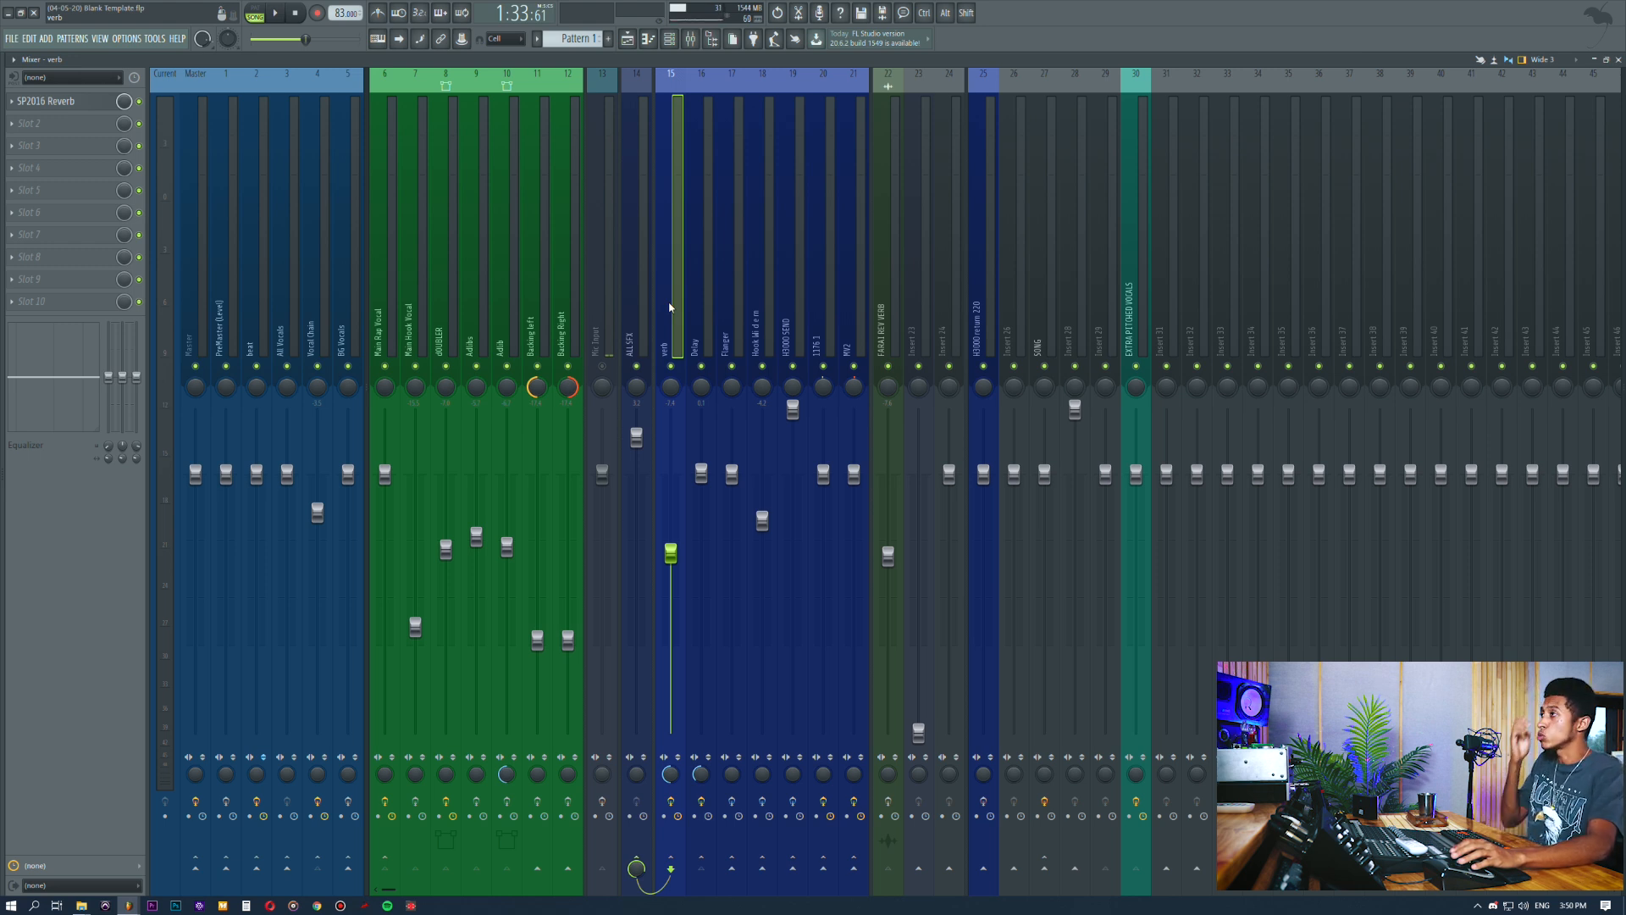
# Open mvMeter2 on the Master track, reset its maximum readings, and reposition the meter window over the mixer
pyautogui.click(194, 249)
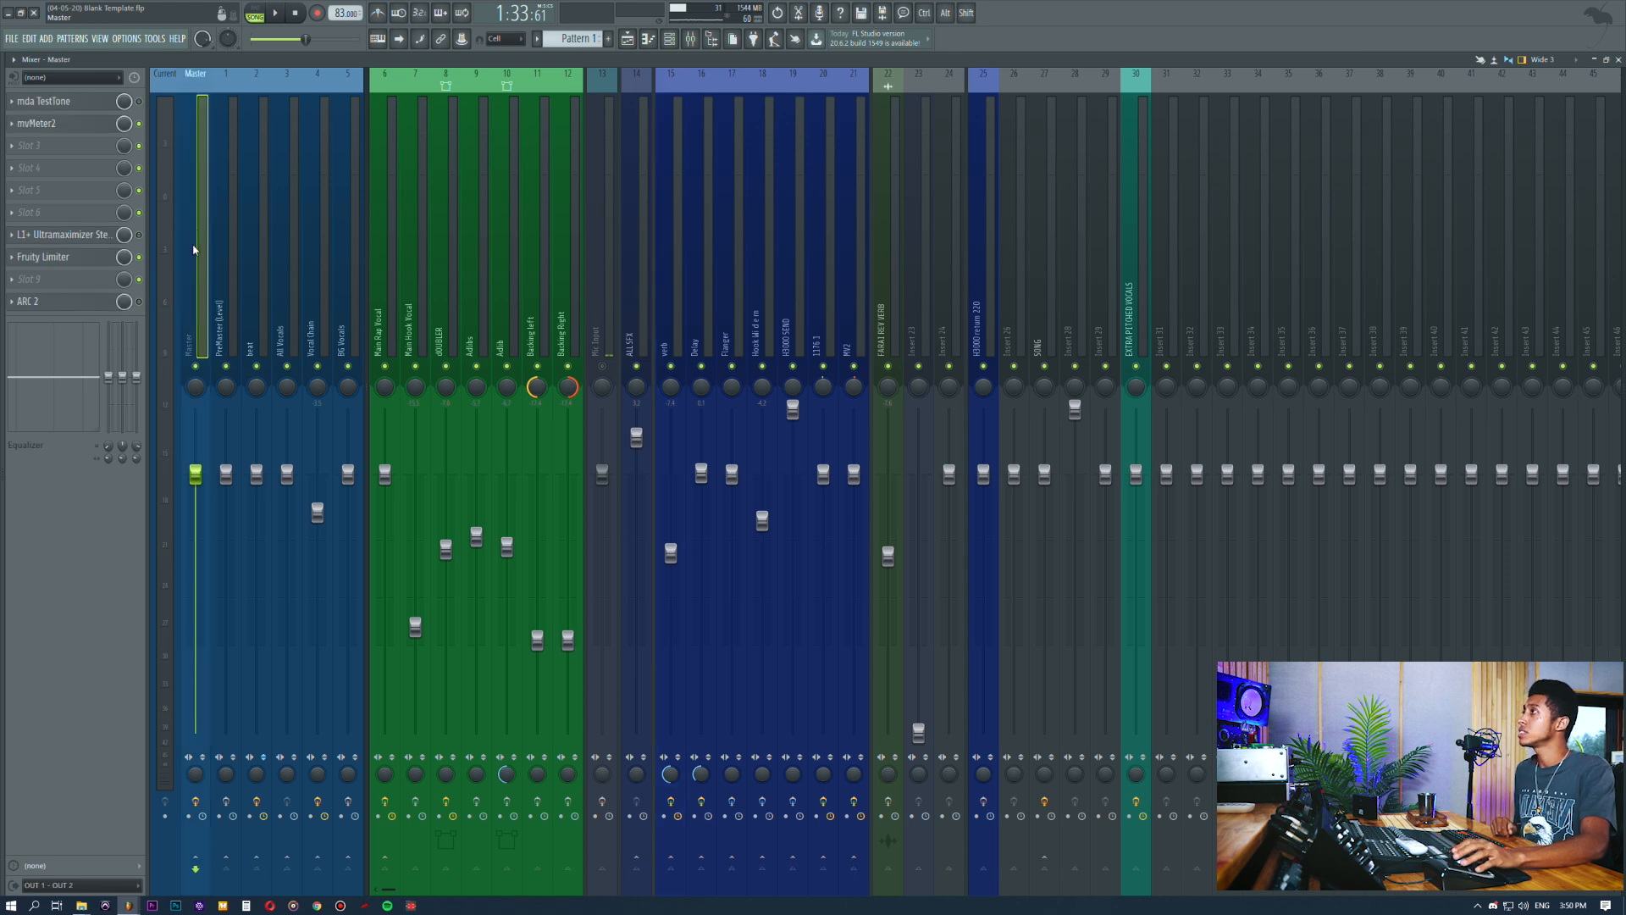
pyautogui.click(71, 129)
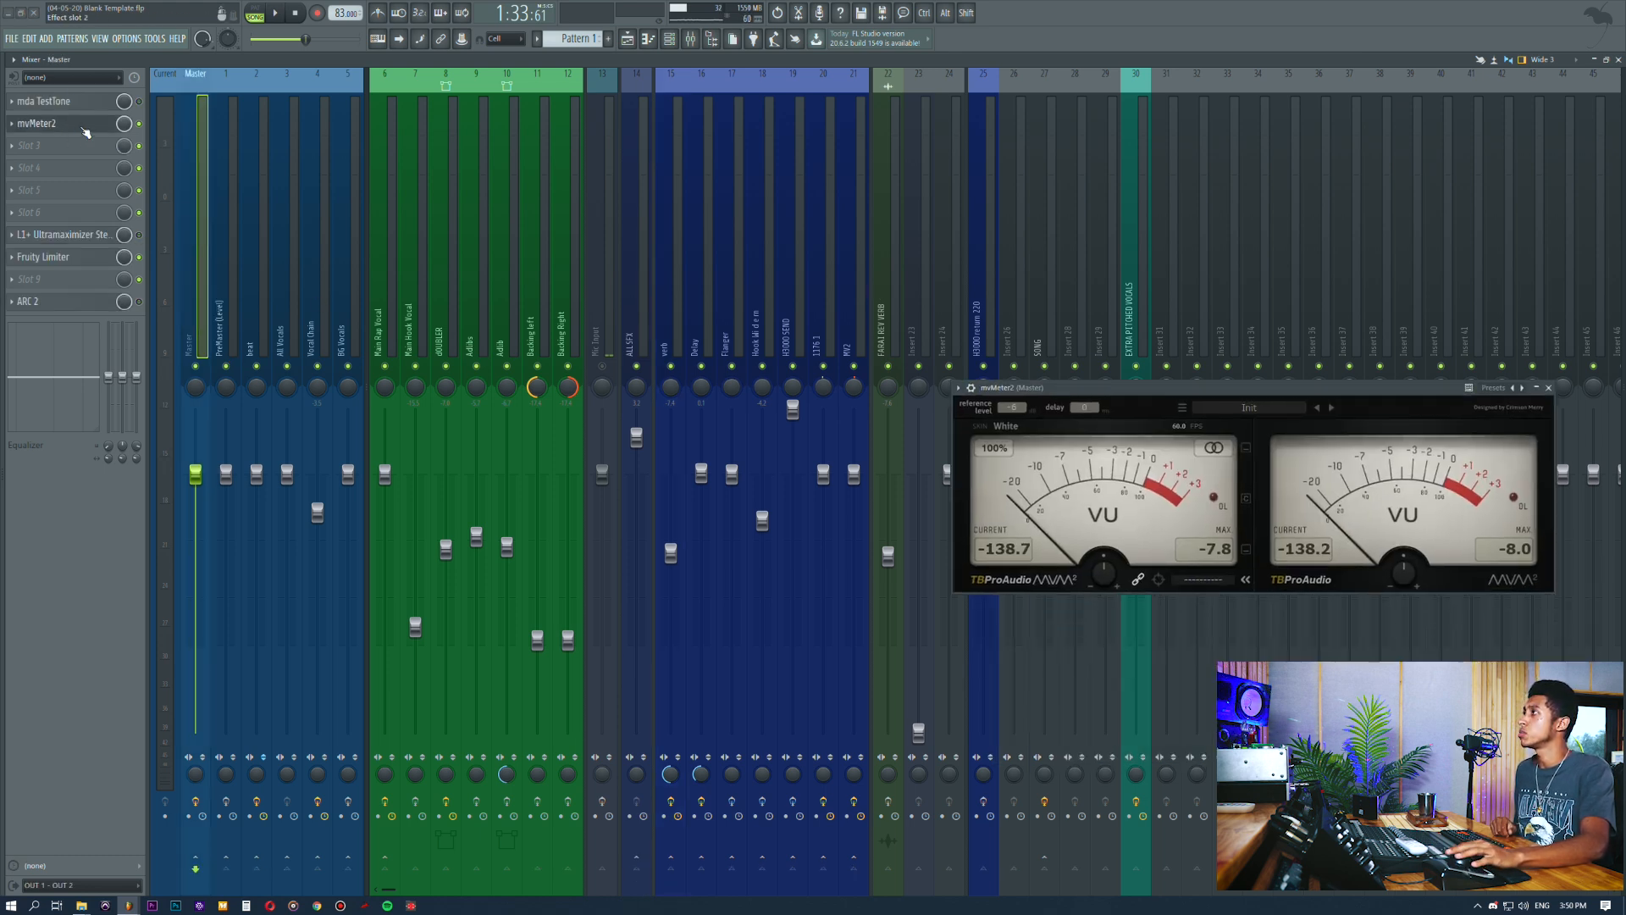
pyautogui.moveTo(1254, 389); pyautogui.dragTo(1228, 332)
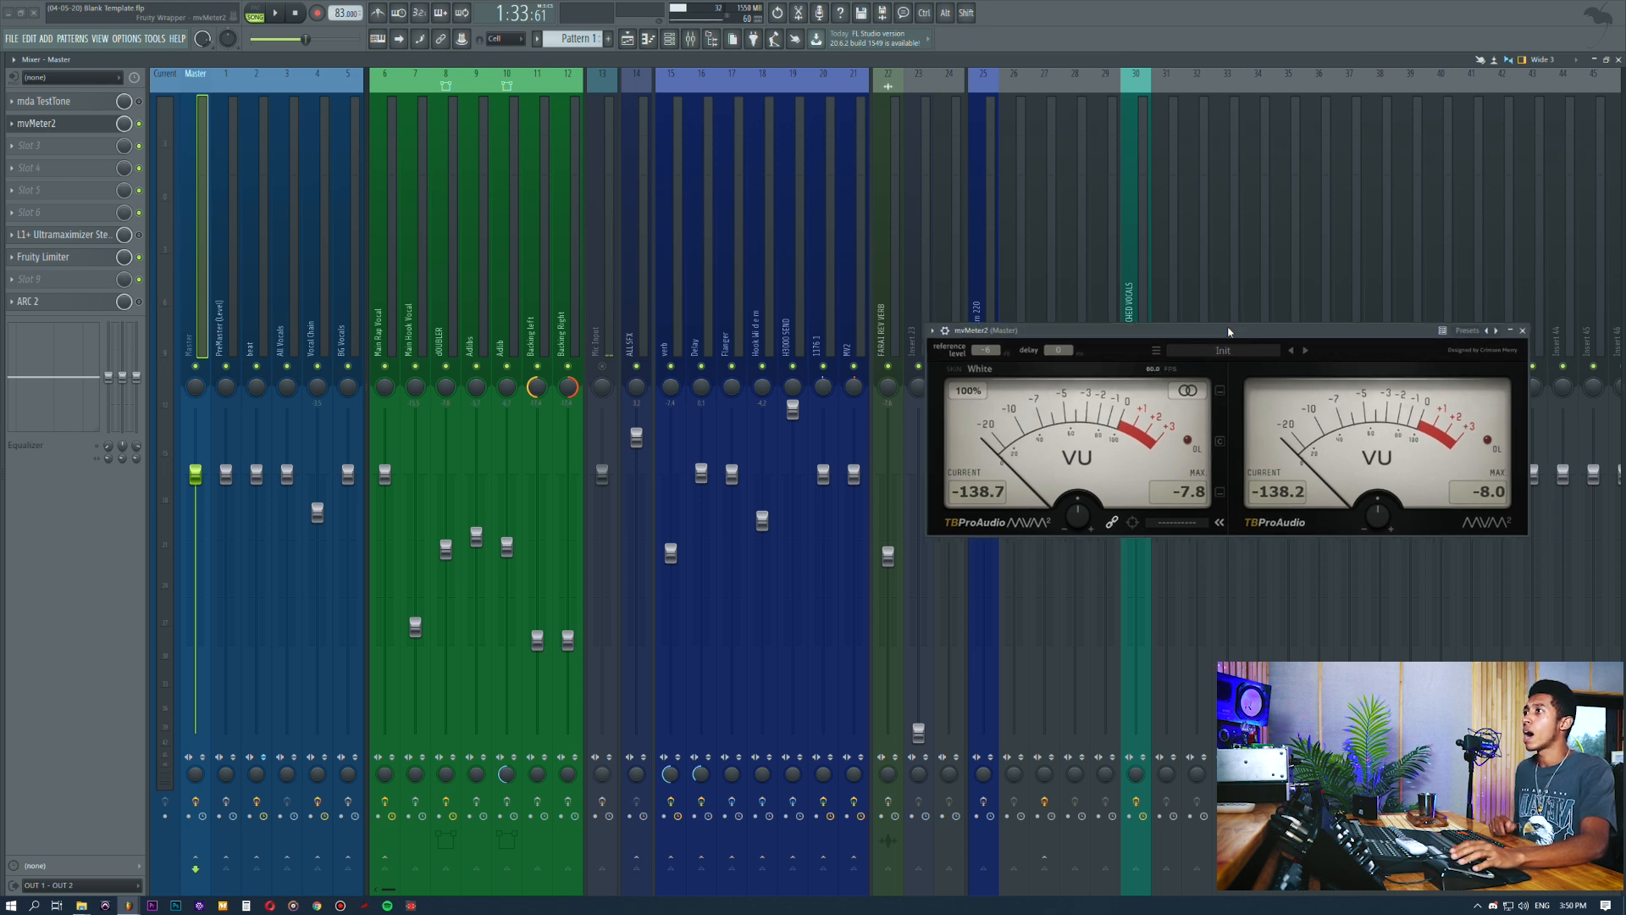
pyautogui.click(1184, 493)
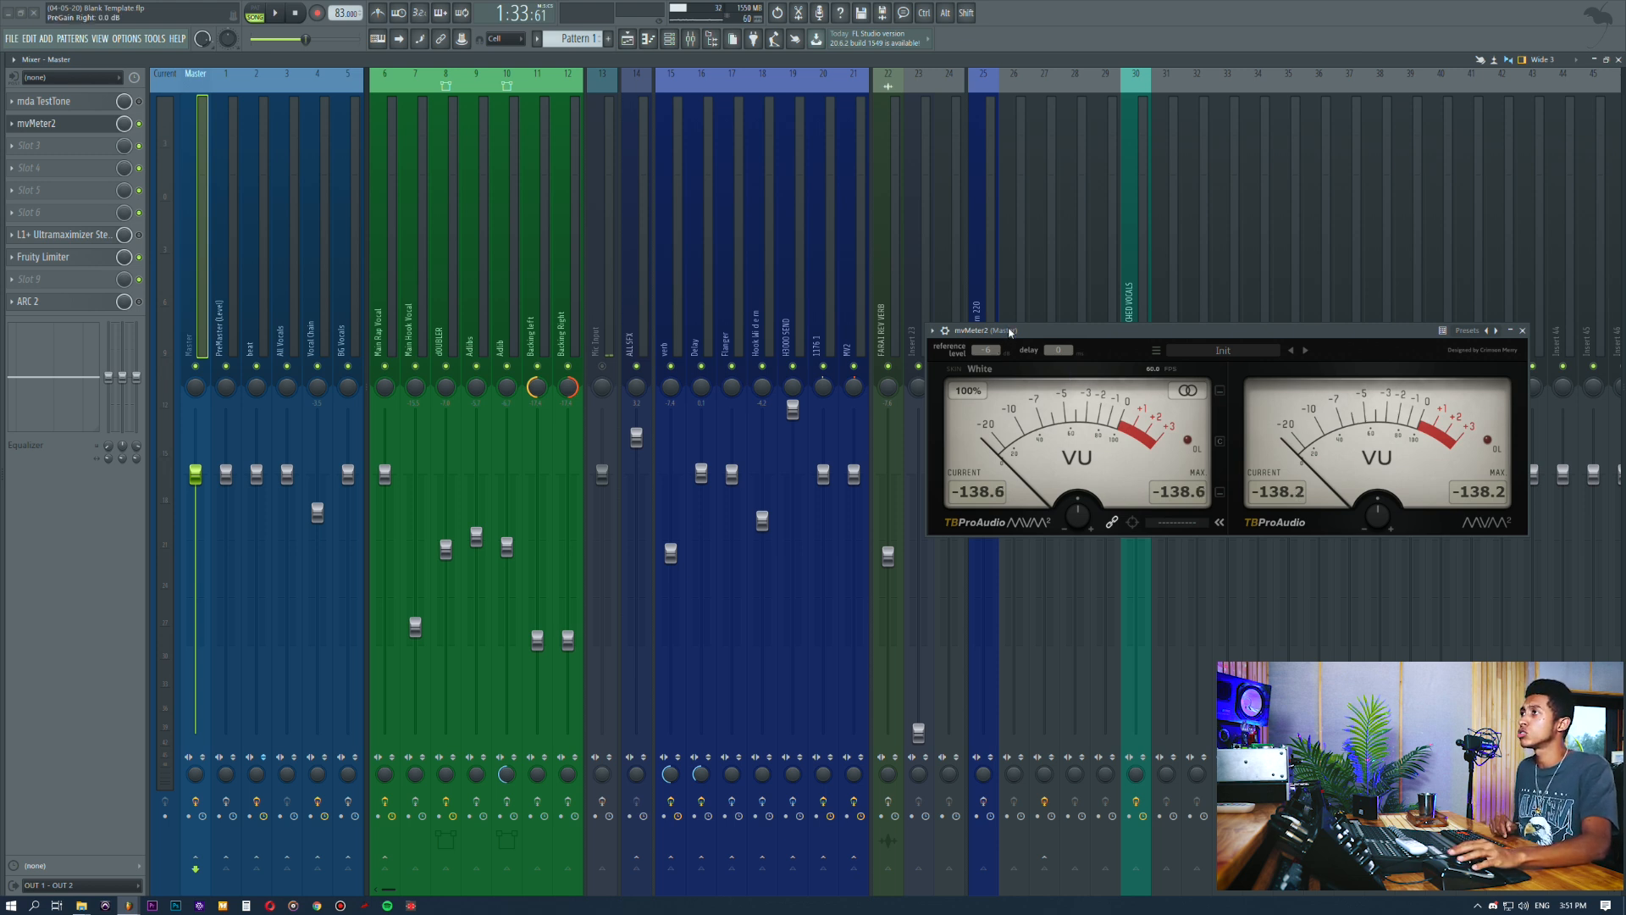
pyautogui.moveTo(1010, 334); pyautogui.dragTo(1003, 295)
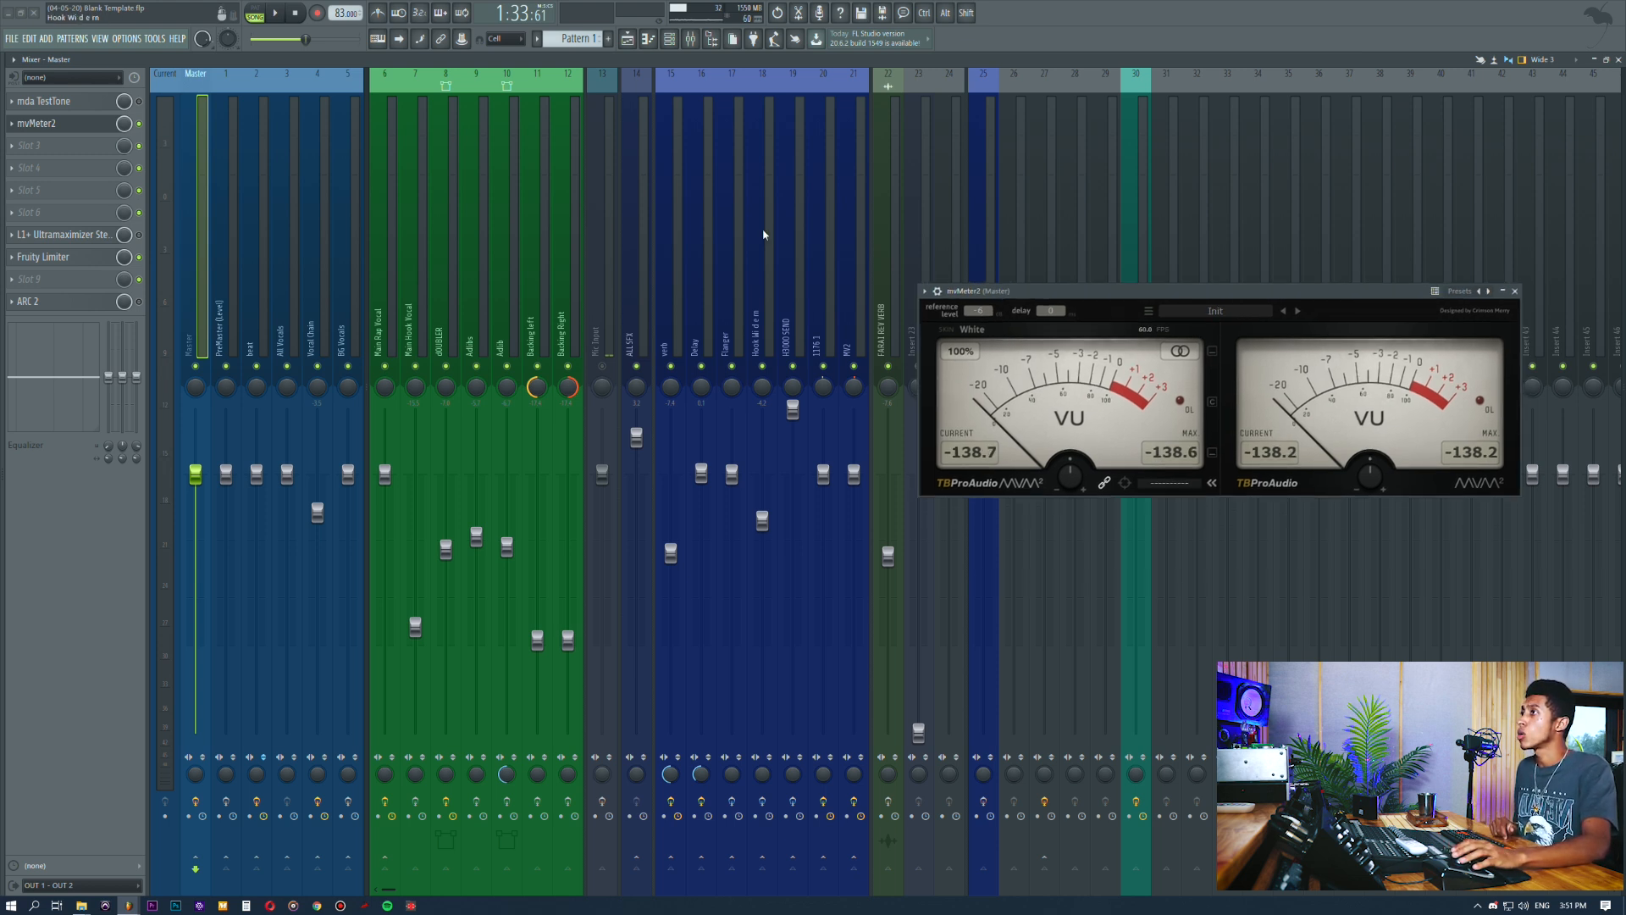
pyautogui.moveTo(1149, 298); pyautogui.dragTo(1164, 284)
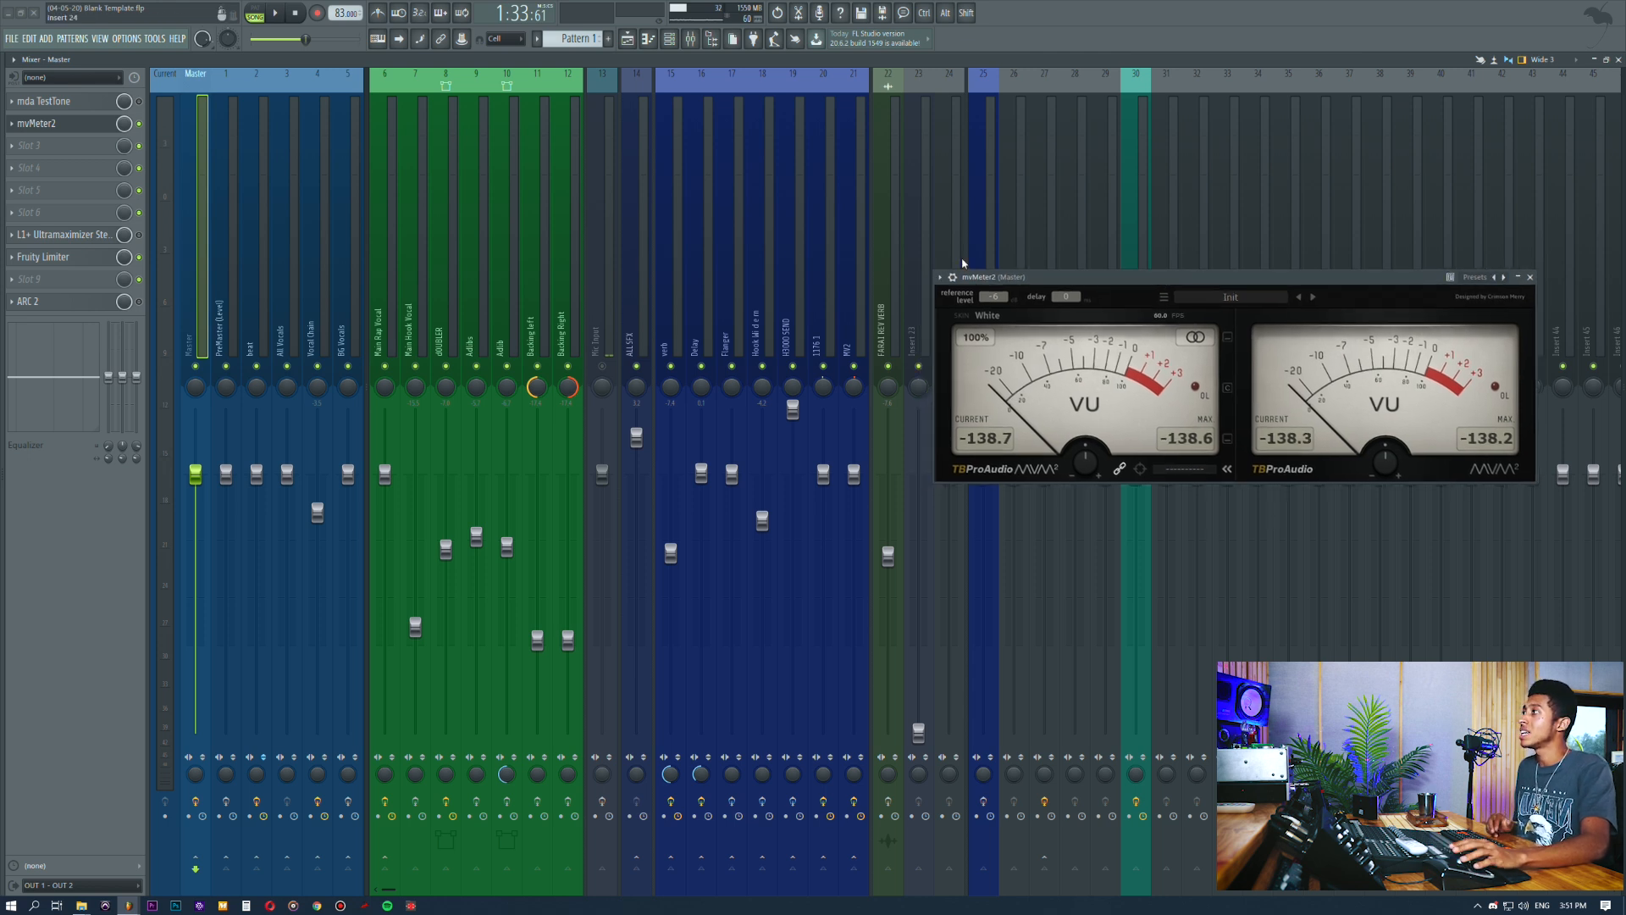
# Bypass the Fruity Limiter on the Master track and play the song to check its level on mvMeter2
pyautogui.click(75, 257)
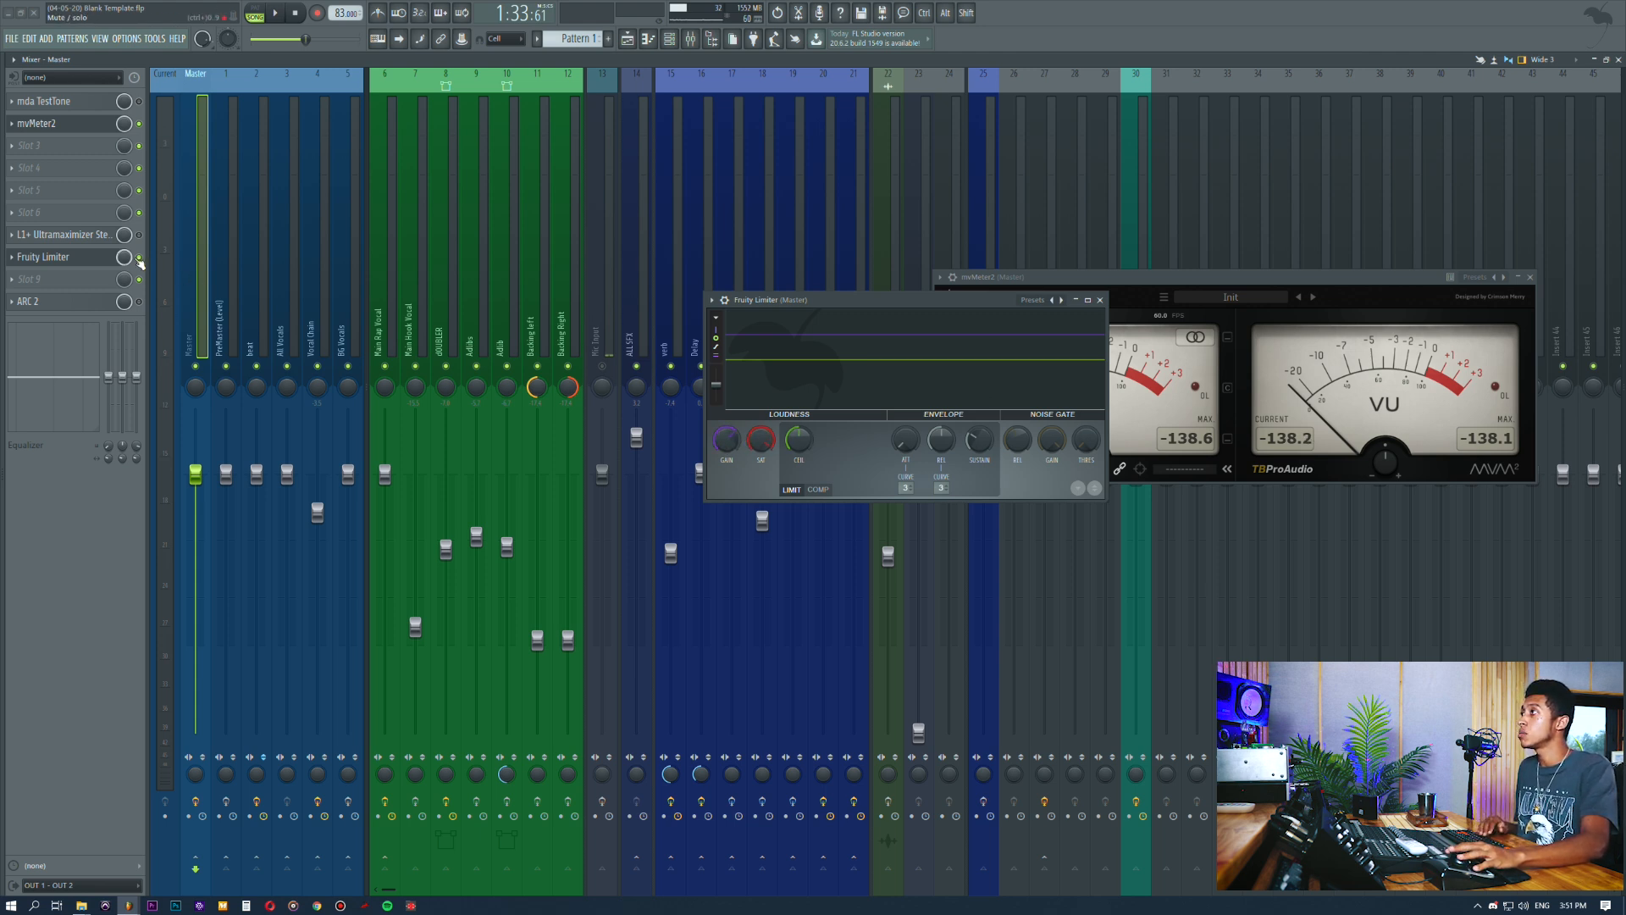
pyautogui.click(74, 261)
pyautogui.press('space')
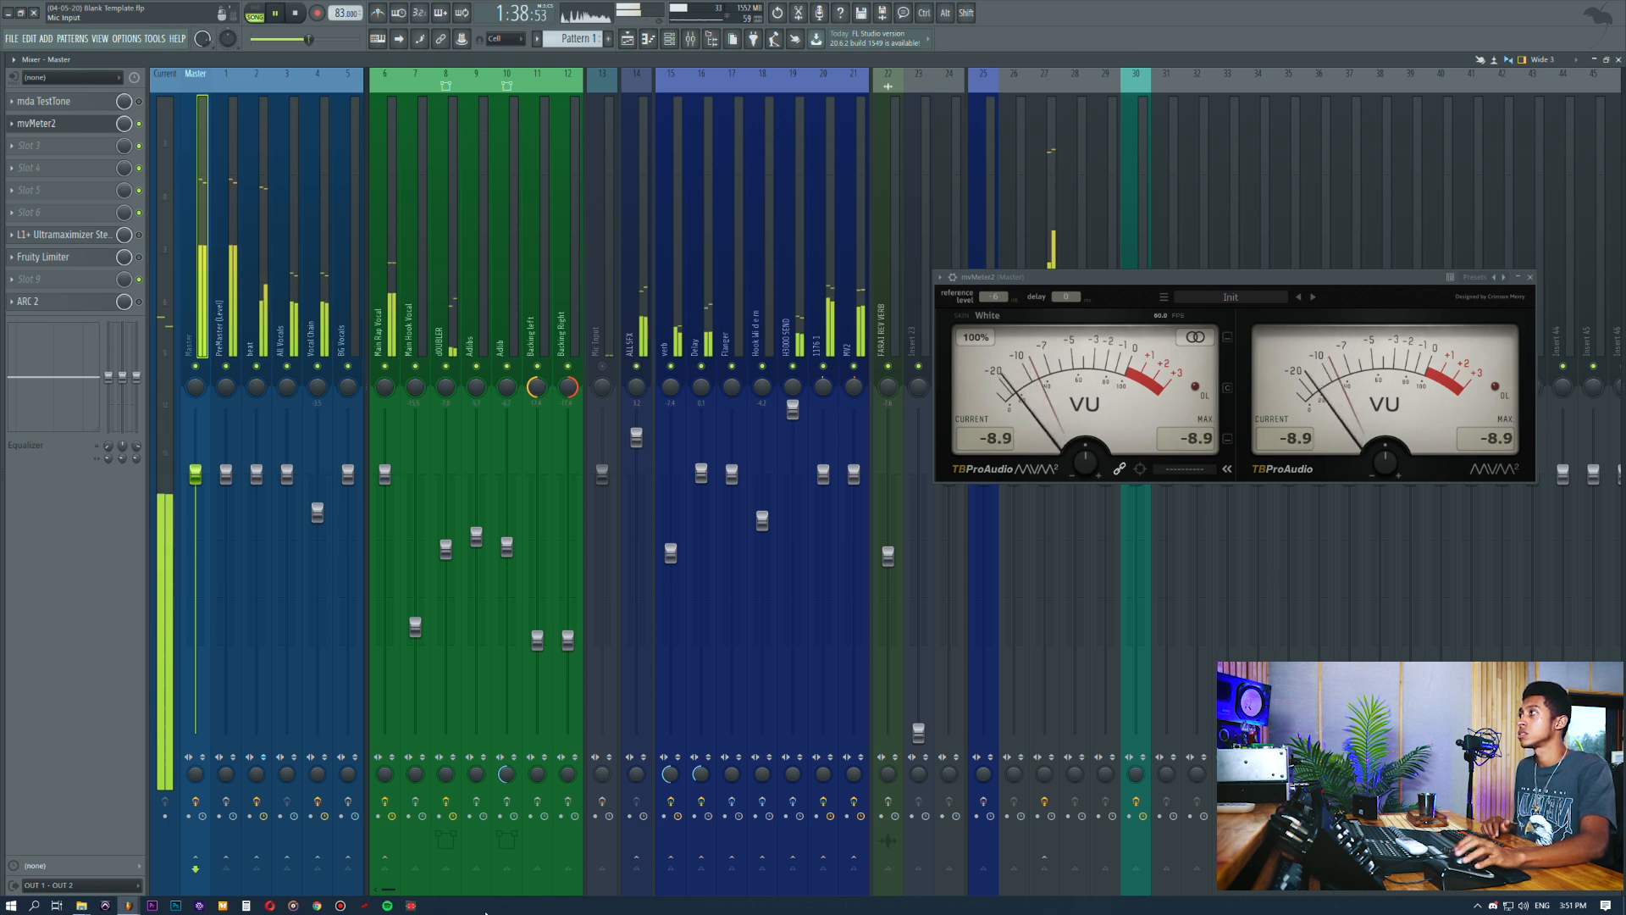
pyautogui.press('space')
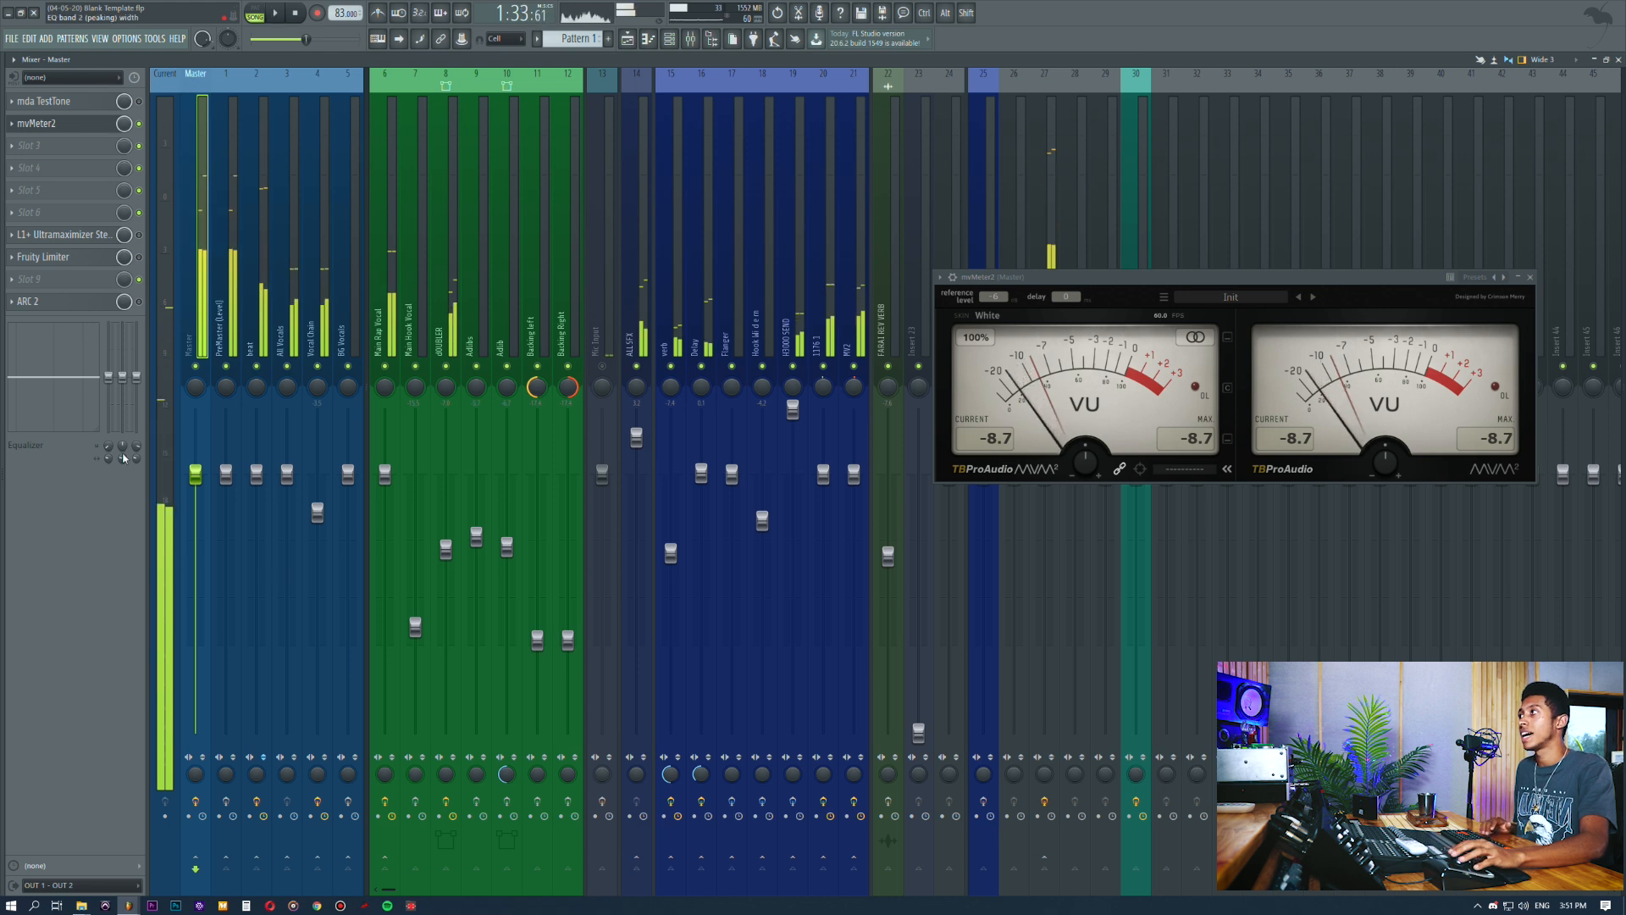
# Briefly enable the mda TestTone on the Master track to check its level on mvMeter2, and reposition the meter window
pyautogui.click(71, 102)
pyautogui.click(72, 101)
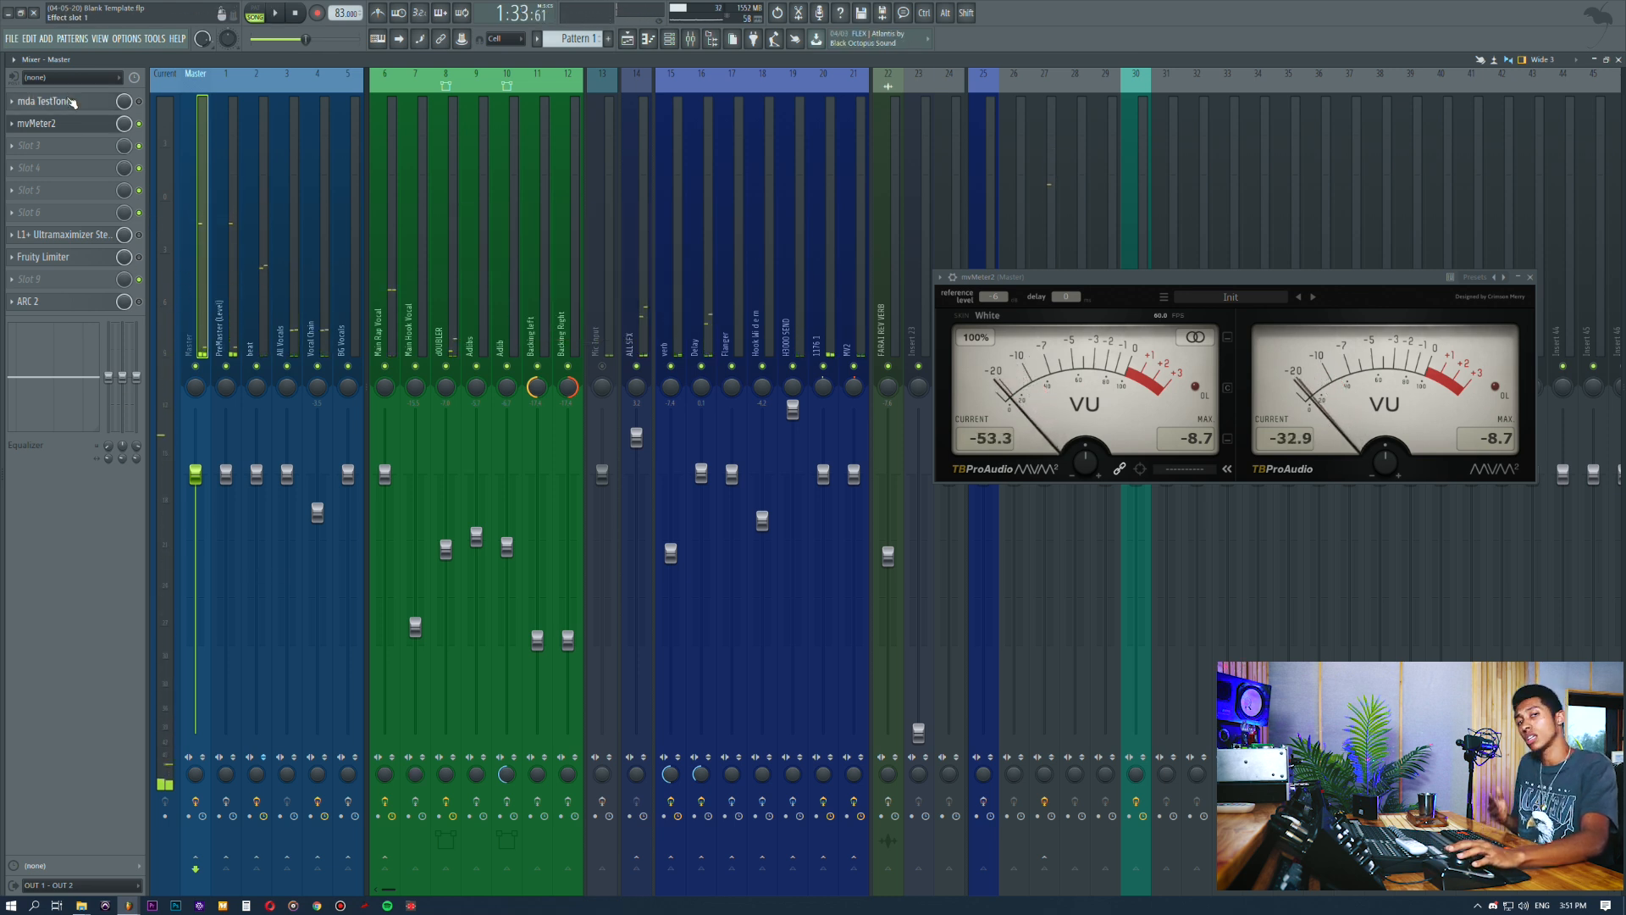
pyautogui.click(138, 102)
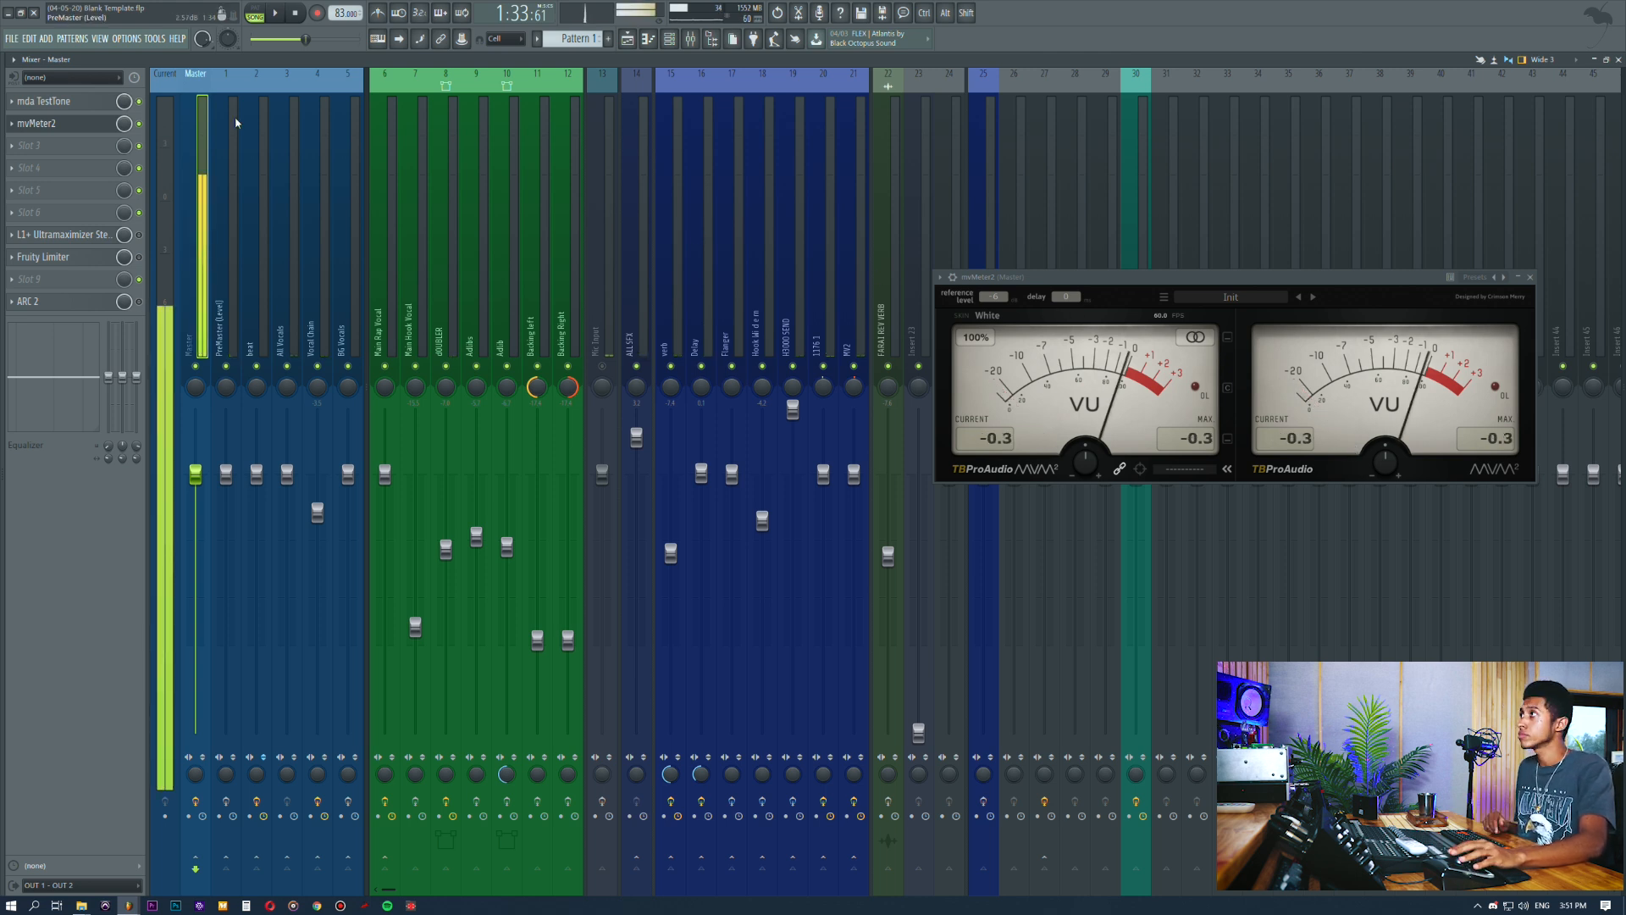
pyautogui.click(138, 102)
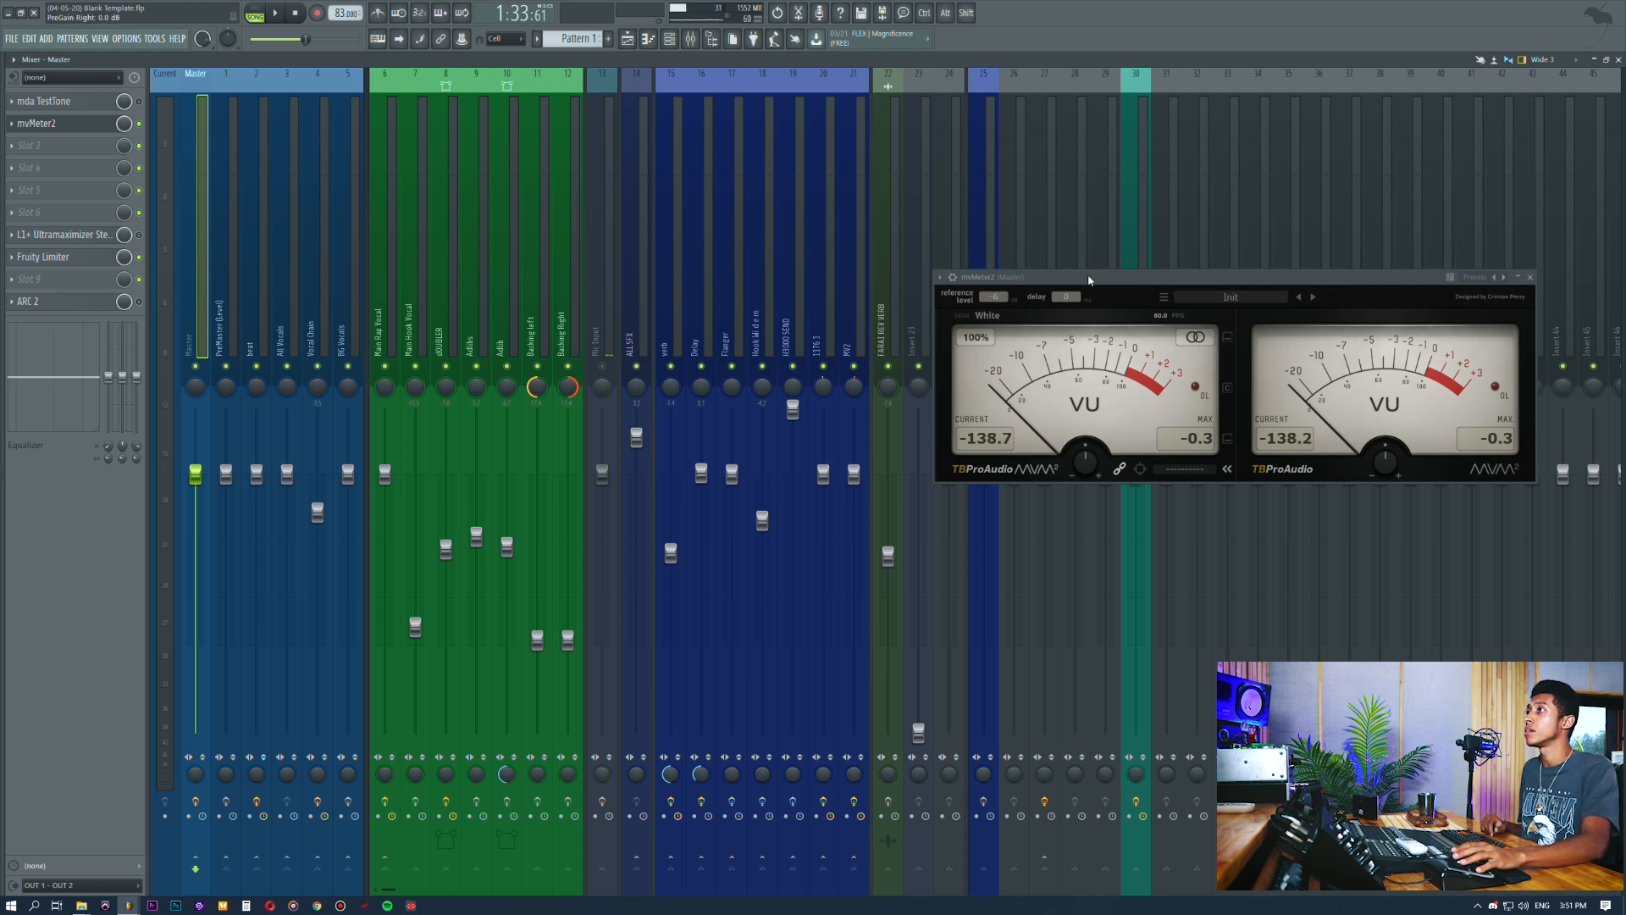
pyautogui.moveTo(1089, 280); pyautogui.dragTo(1104, 365)
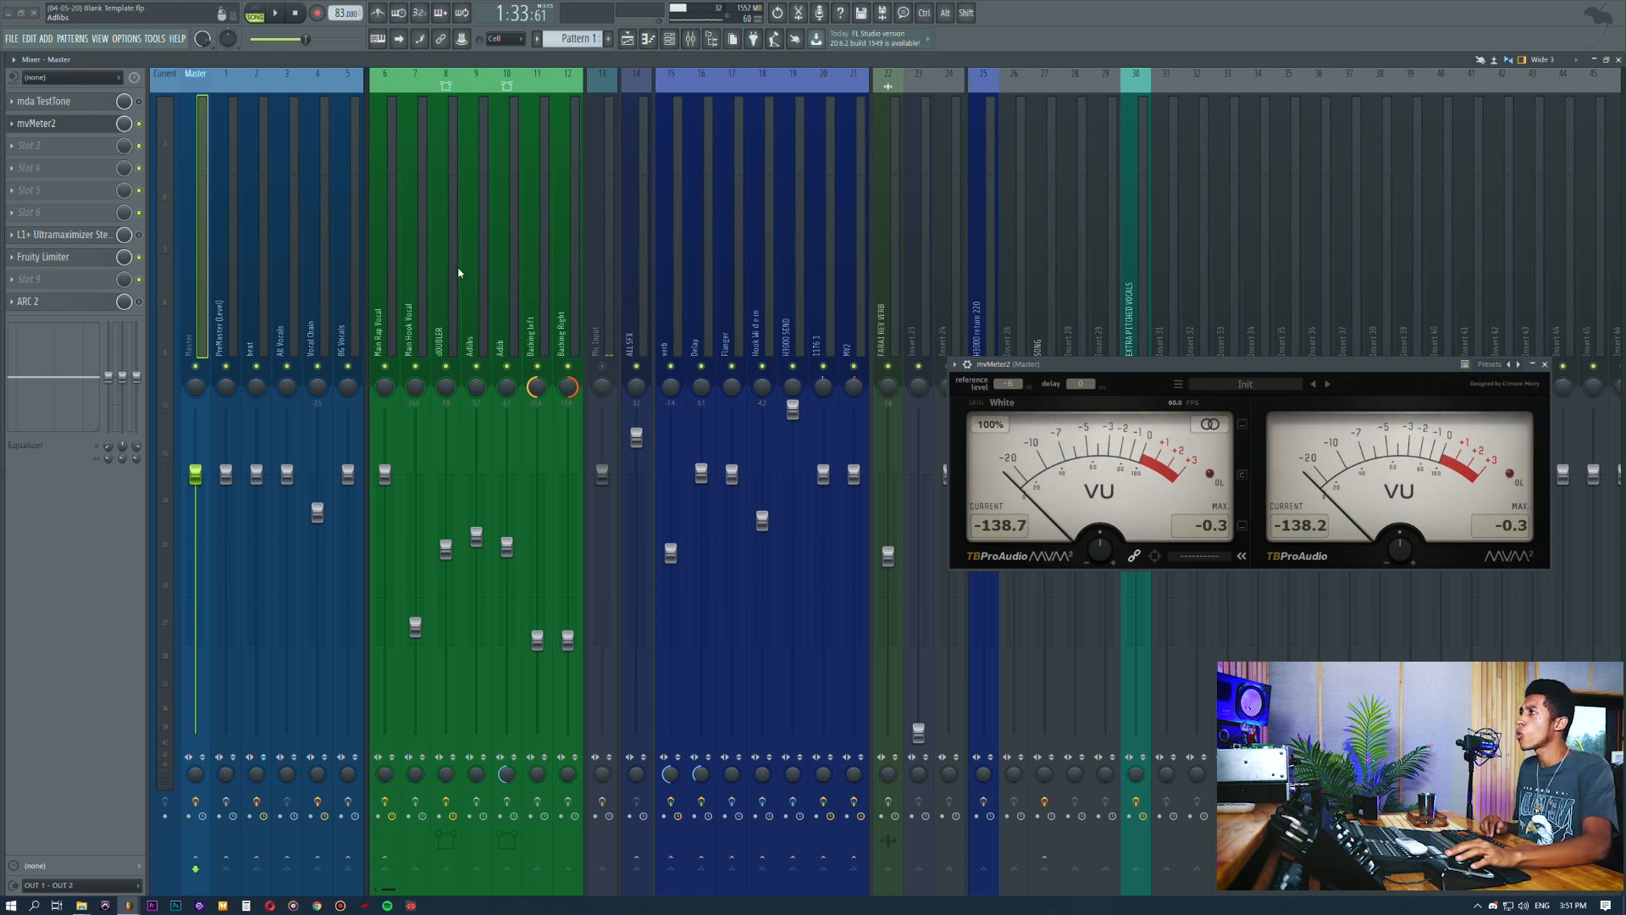
# Play the song with the Main Rap Vocal track selected, open that track's mvMeter2, and close the Master meter window
pyautogui.click(388, 217)
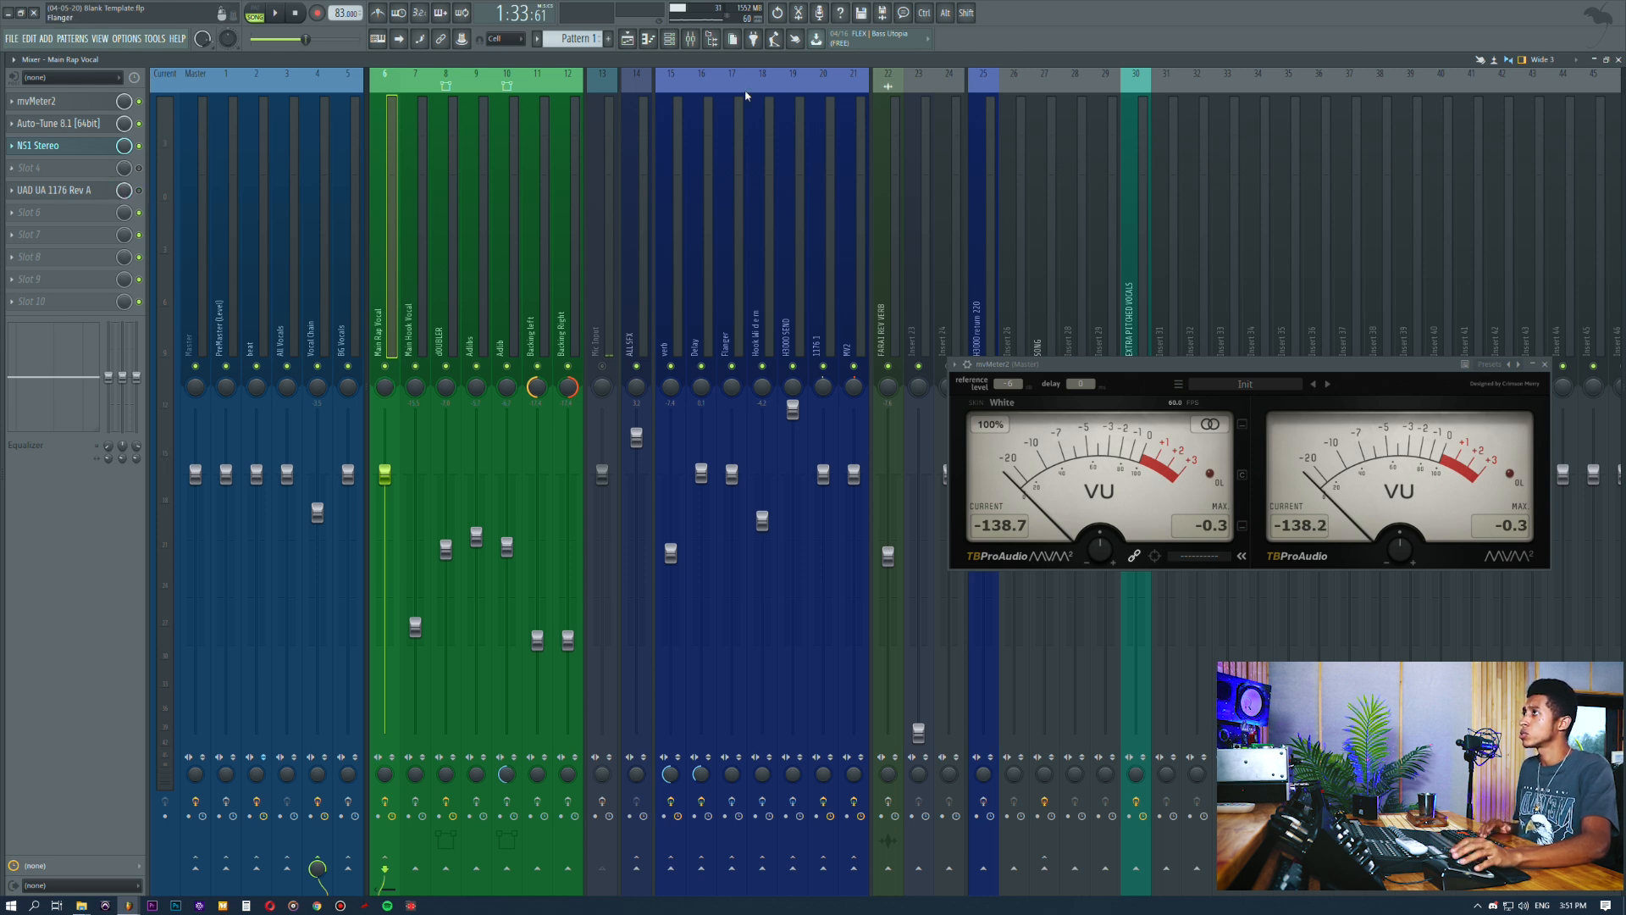
pyautogui.press('space')
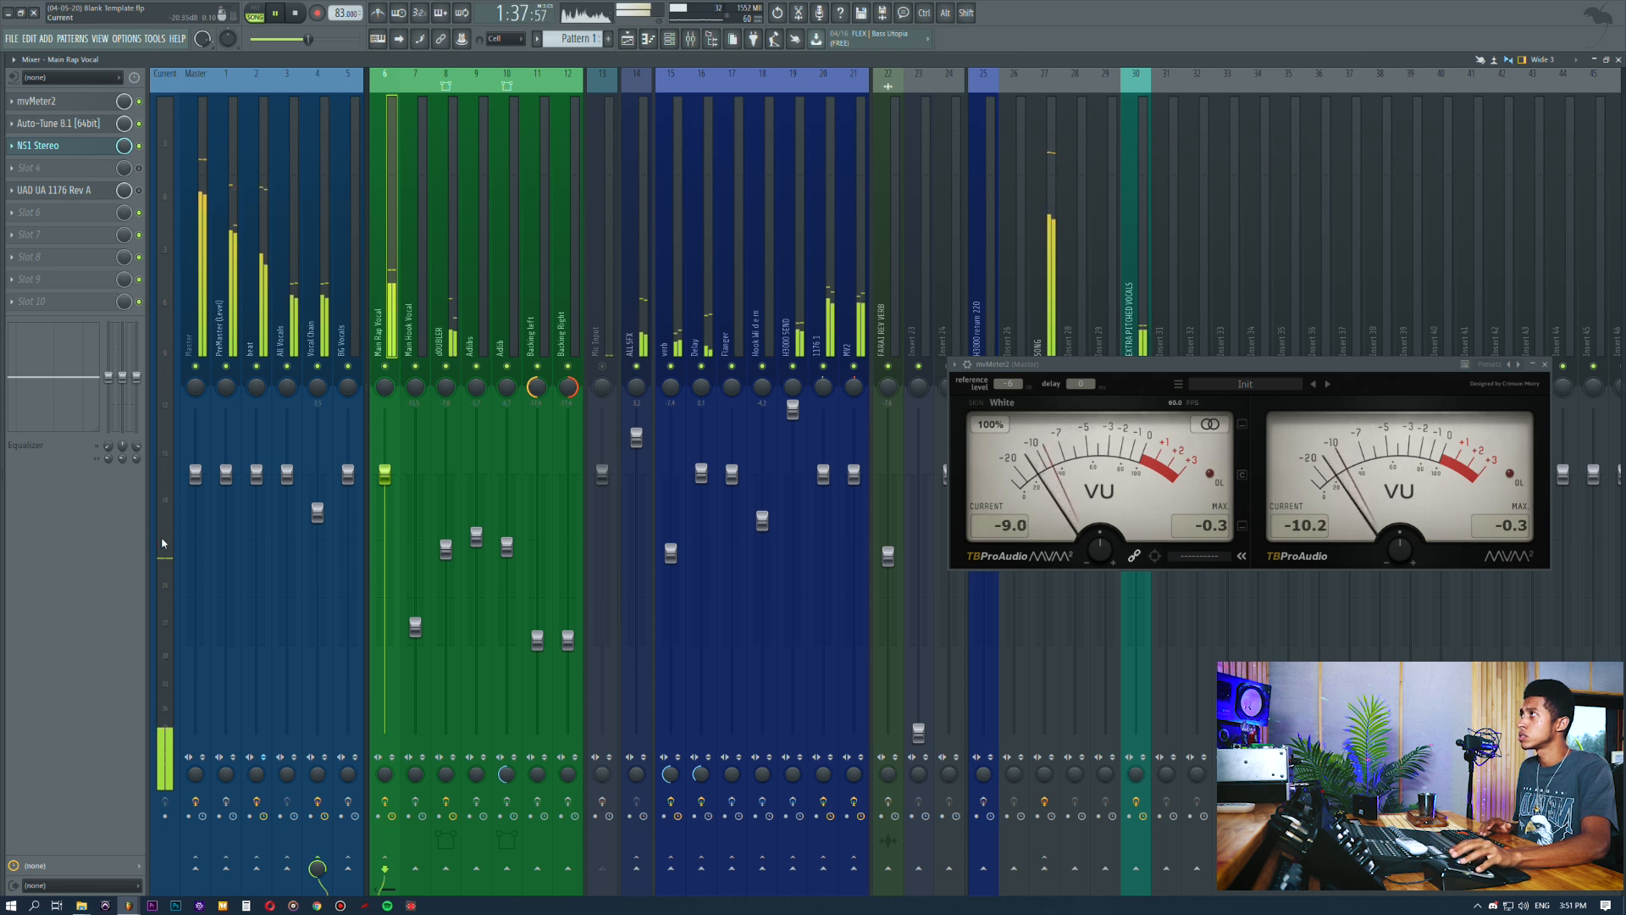
pyautogui.press('space')
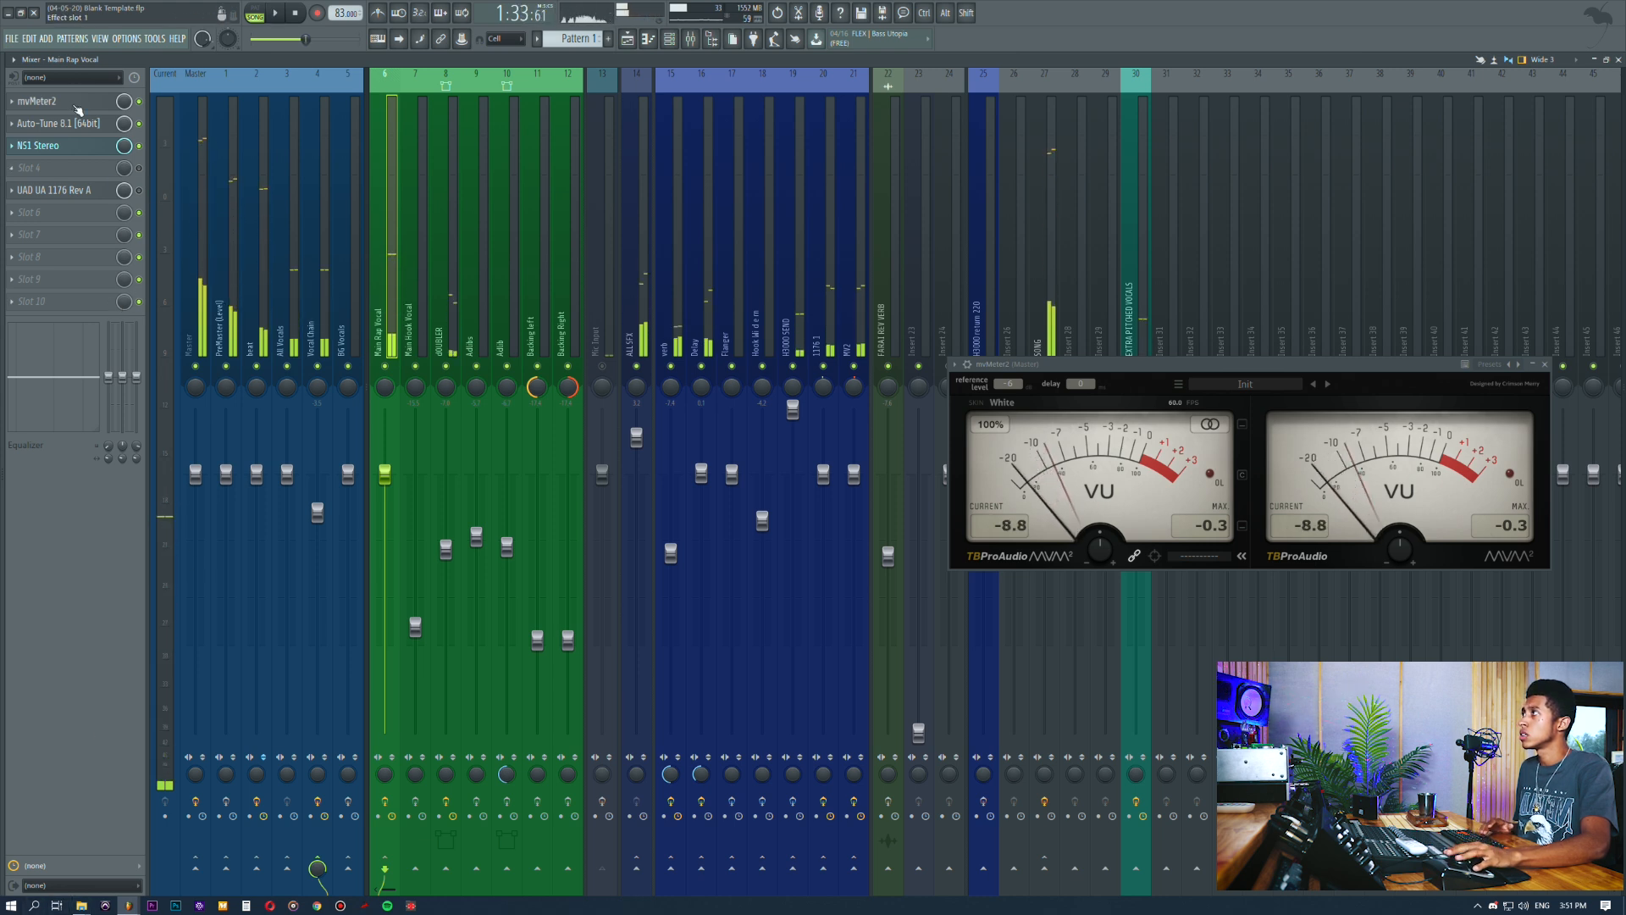
pyautogui.click(77, 110)
pyautogui.moveTo(1273, 376); pyautogui.dragTo(1107, 160)
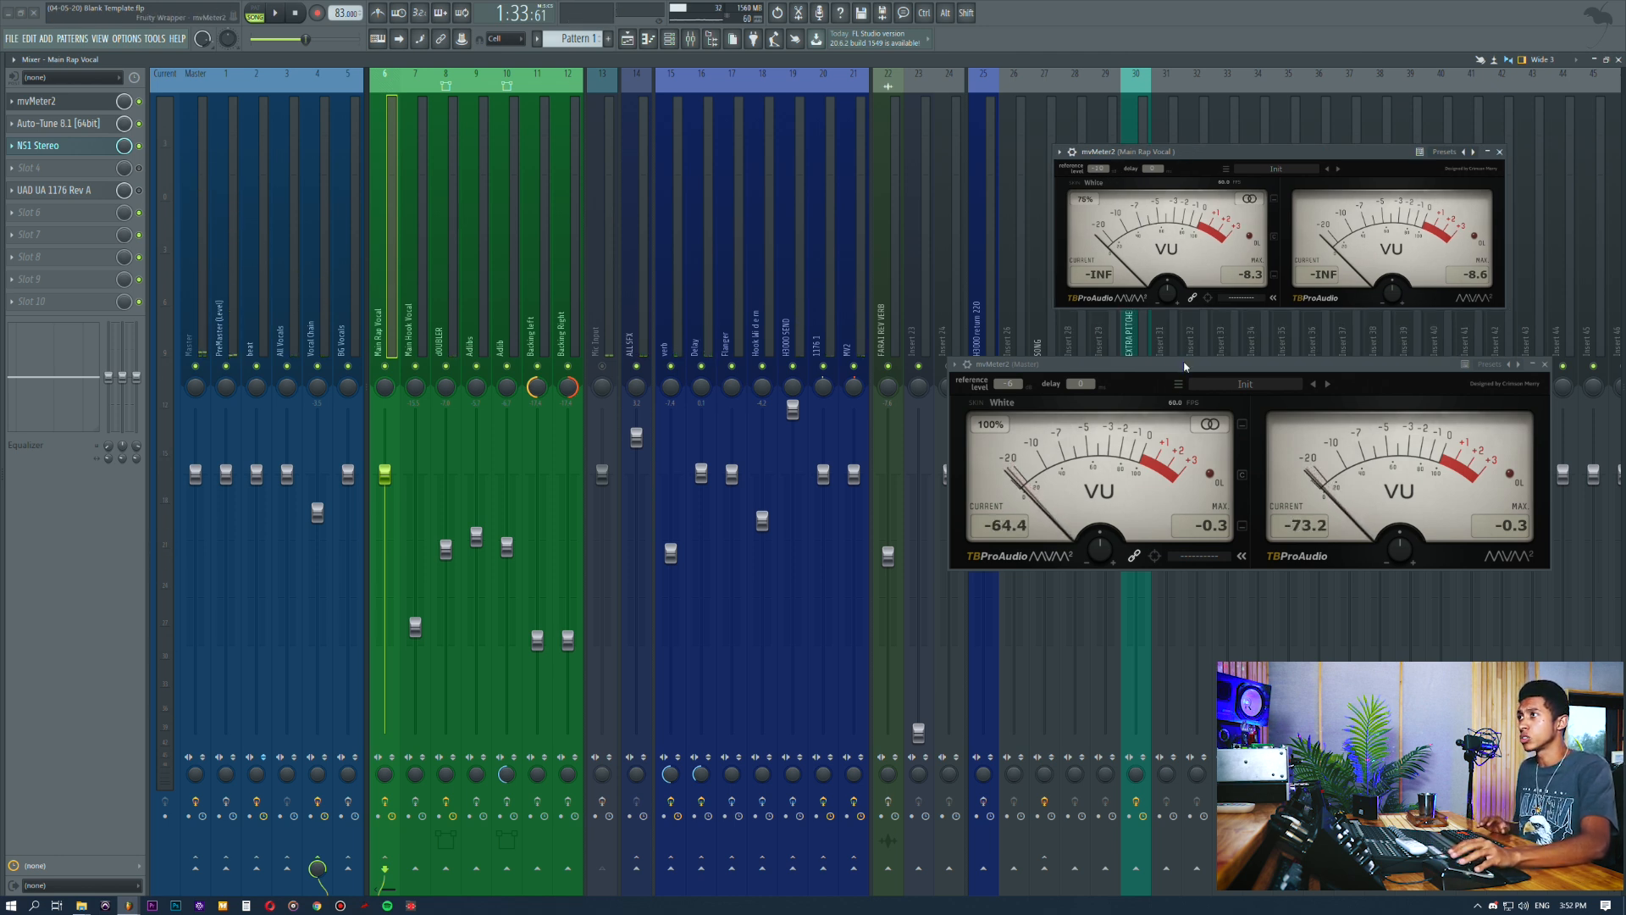
pyautogui.moveTo(1185, 367); pyautogui.dragTo(1141, 429)
pyautogui.click(1501, 428)
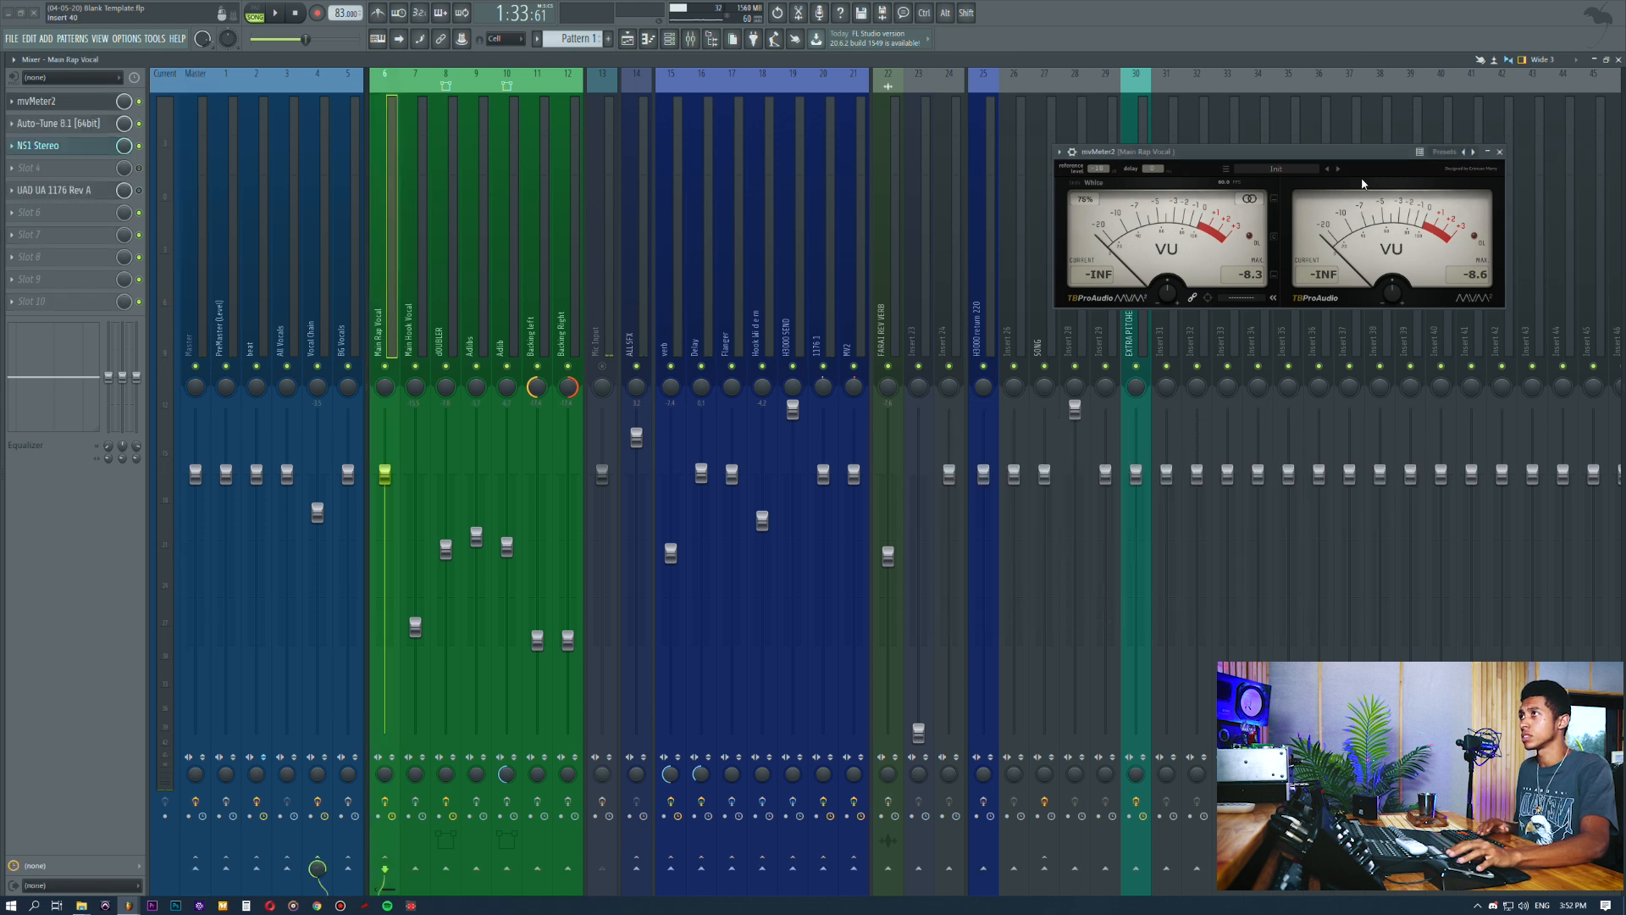
# Reposition the Main Rap Vocal meter and play the song to check the vocal's level on it
pyautogui.moveTo(1302, 155); pyautogui.dragTo(1274, 294)
pyautogui.press('space')
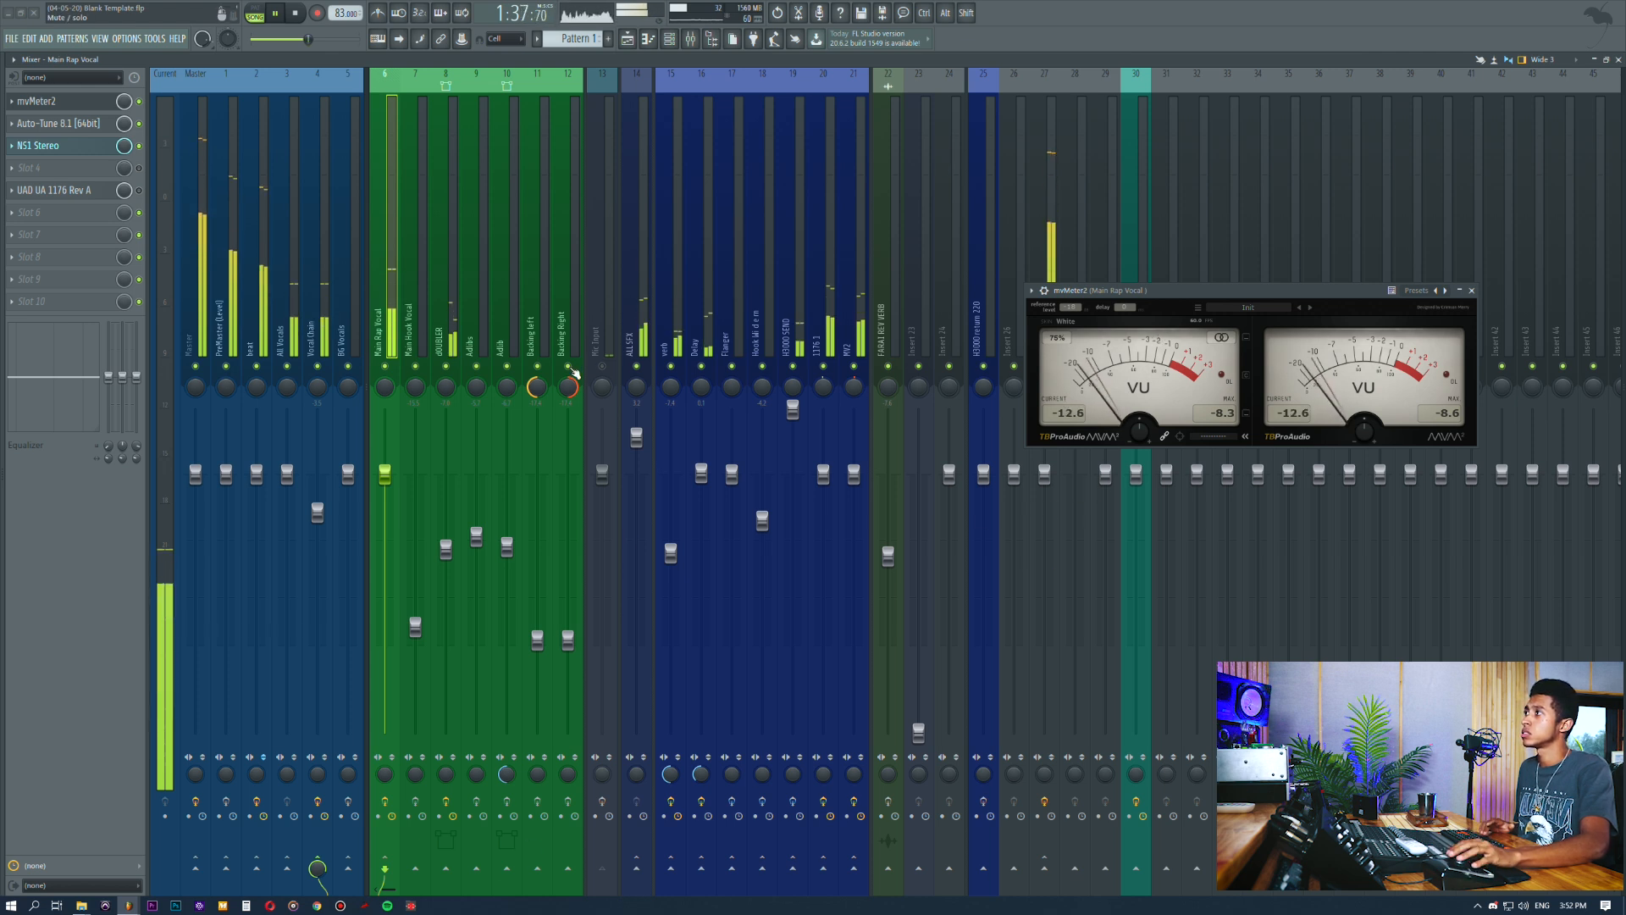
pyautogui.press('space')
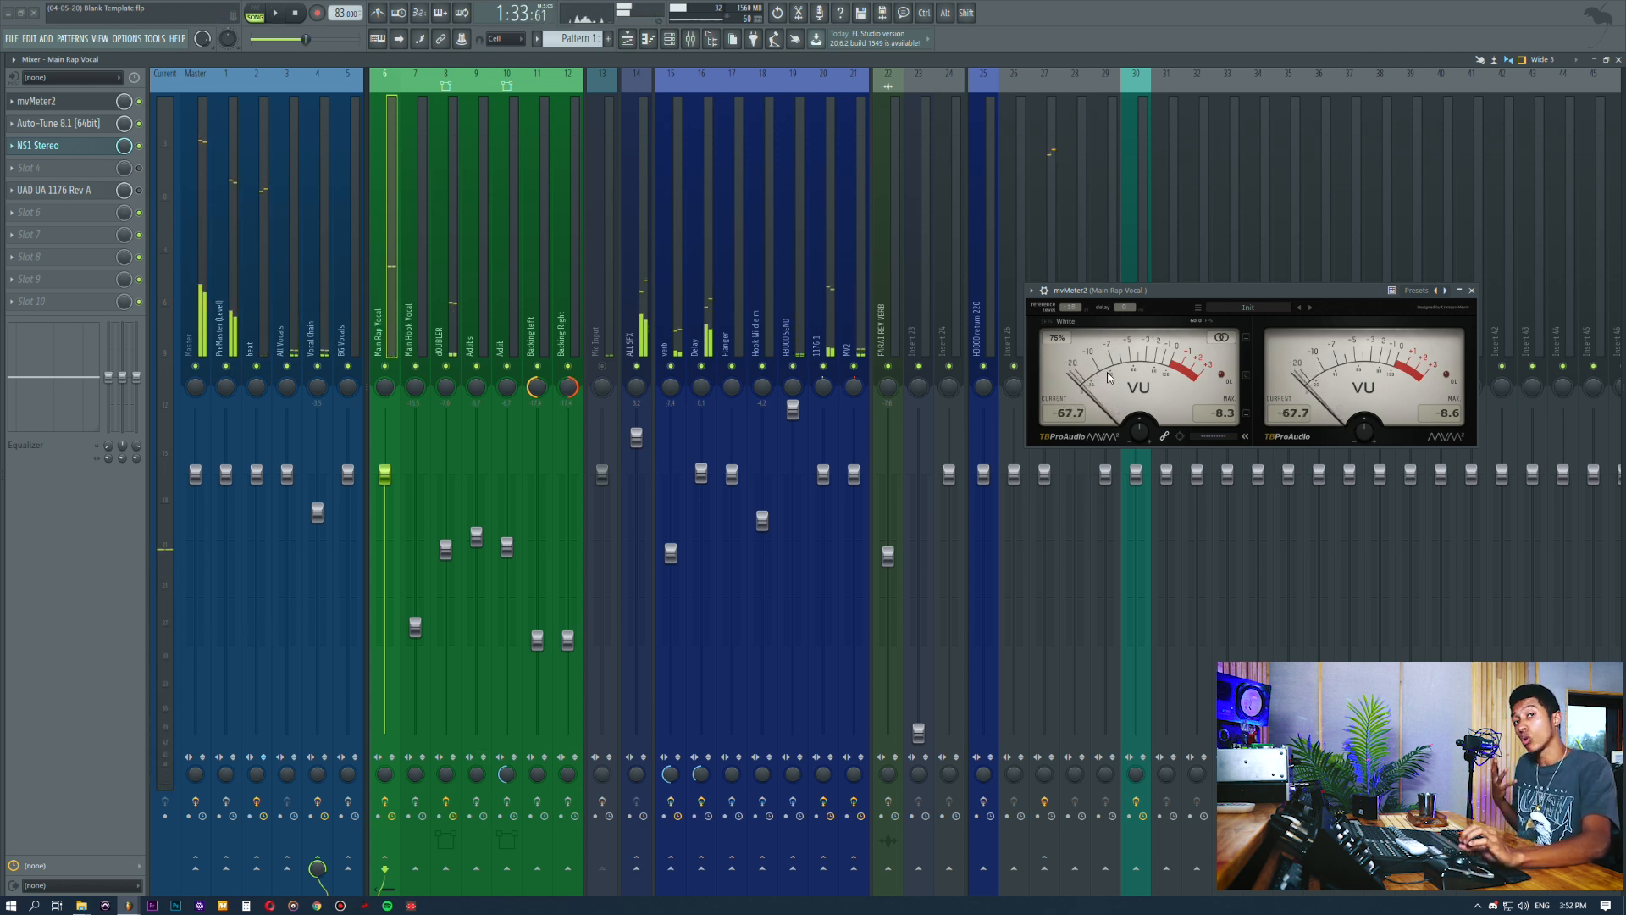
# Inspect the UAD Neve equalizer on the beat track, return to the Master track, and close the plugin
pyautogui.click(253, 251)
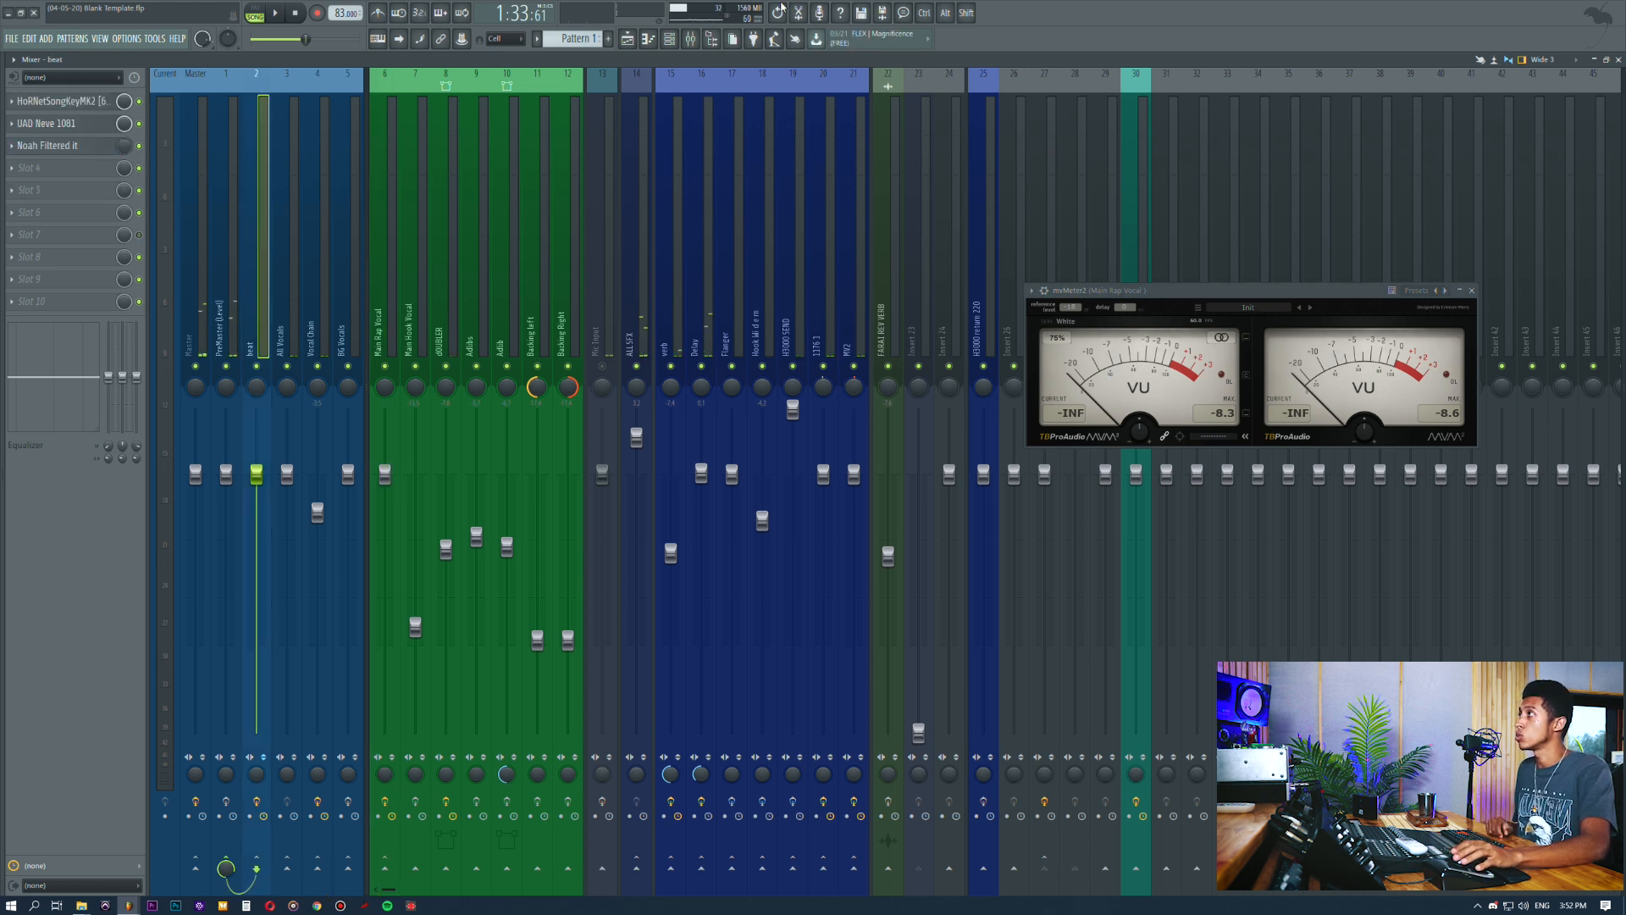
pyautogui.click(53, 123)
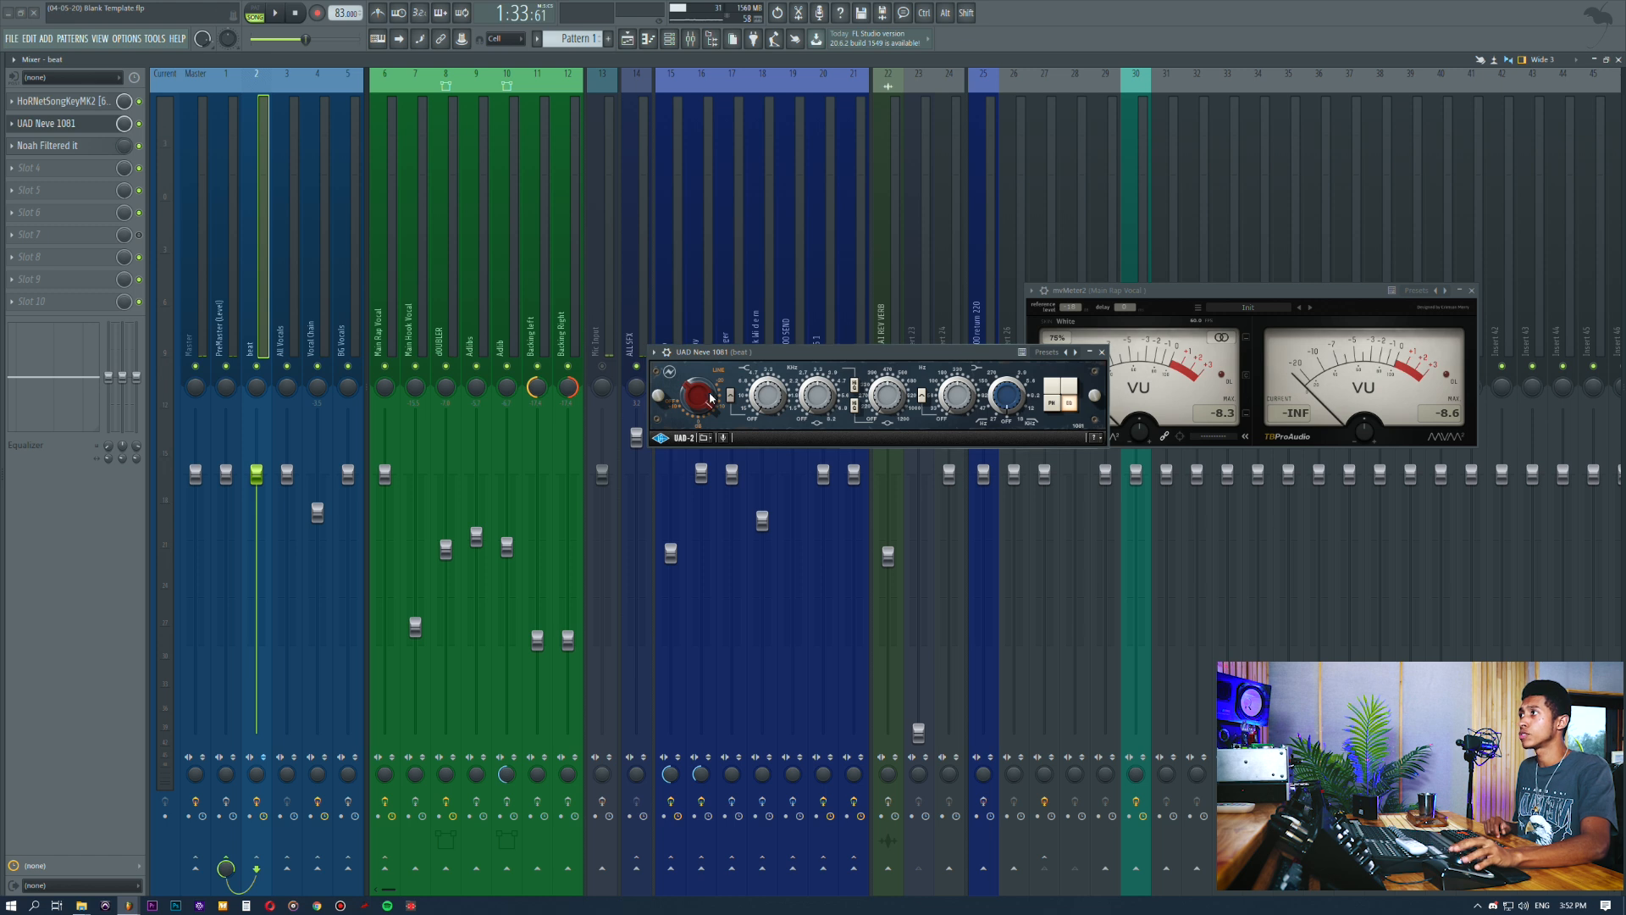
pyautogui.click(204, 247)
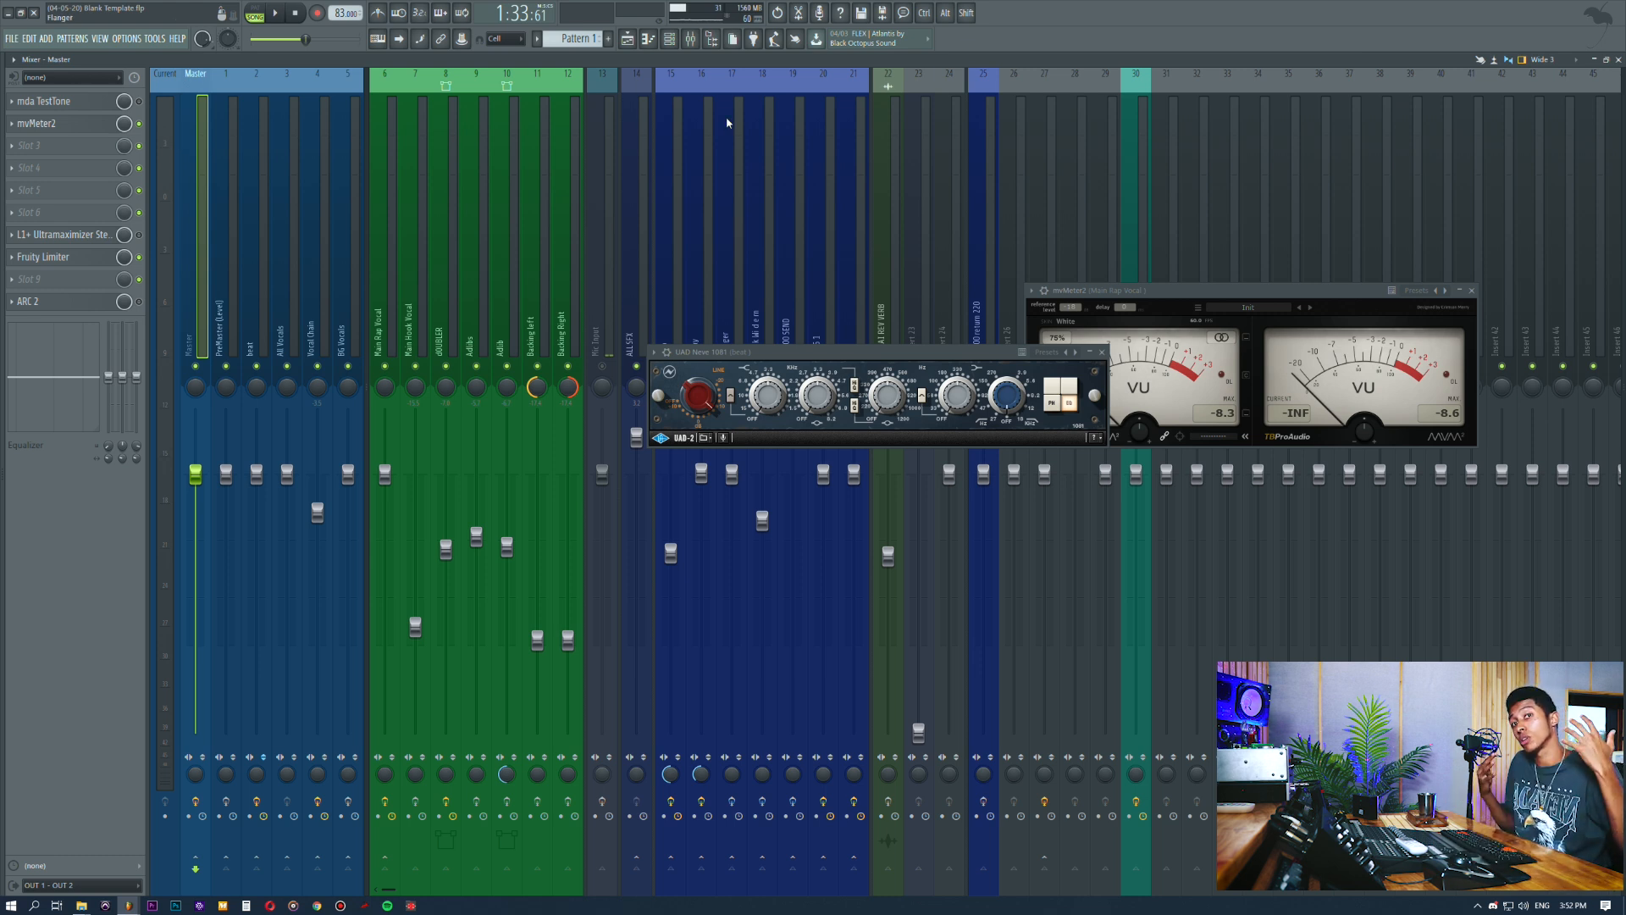
pyautogui.moveTo(771, 360); pyautogui.dragTo(711, 472)
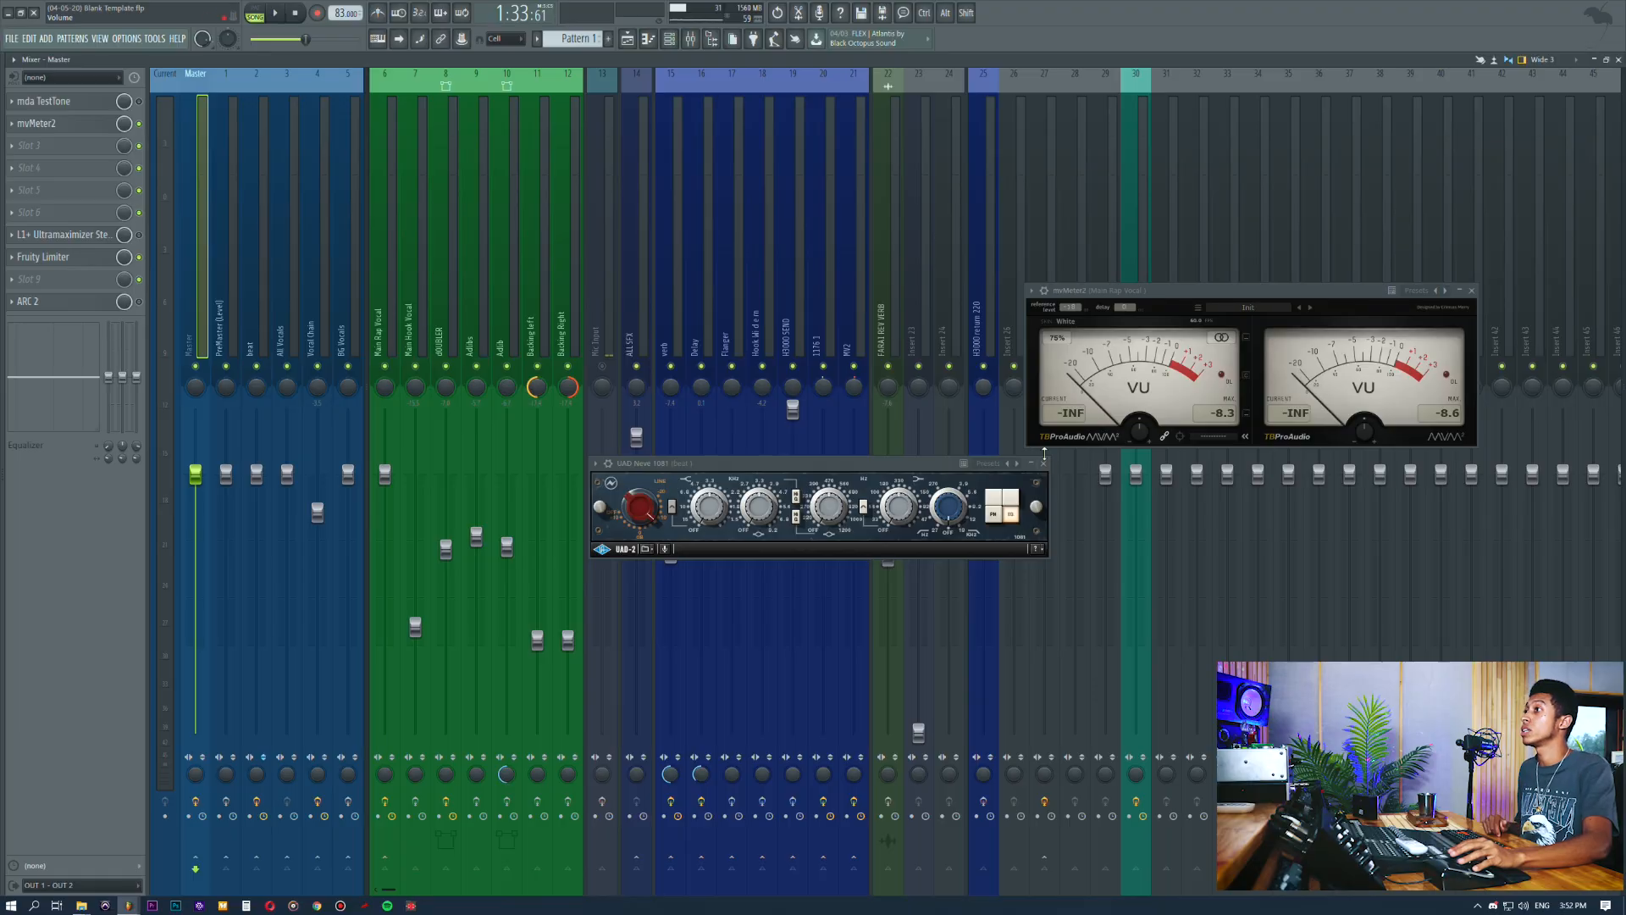
pyautogui.click(1044, 464)
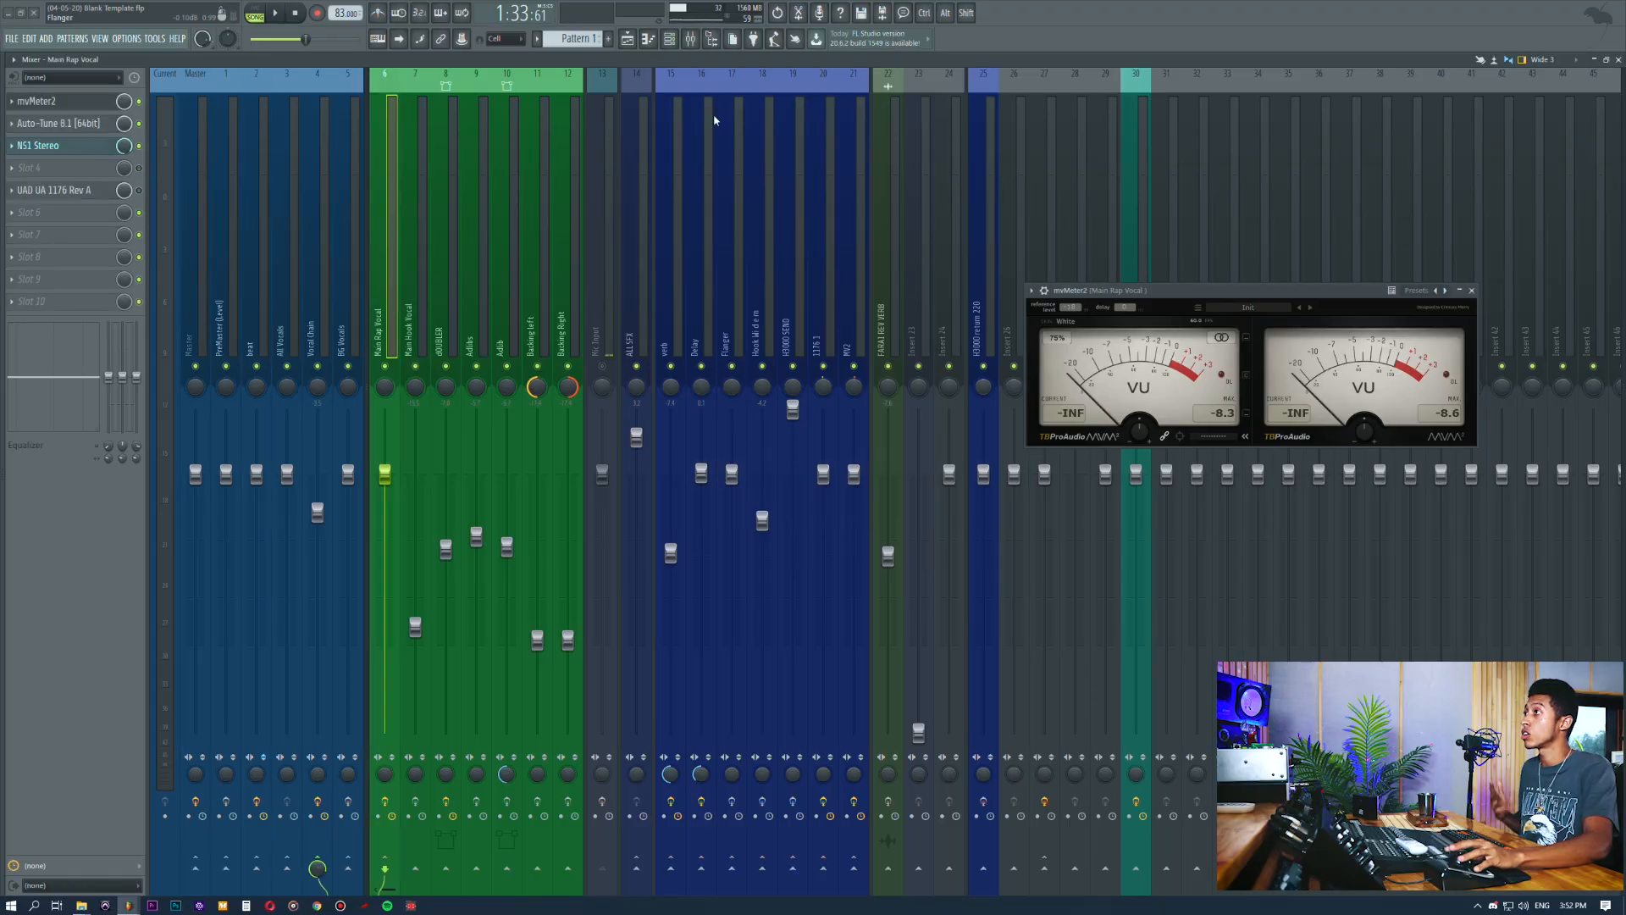
# Look over the song arrangement in the playlist and reposition the Main Rap Vocal meter window
pyautogui.click(627, 41)
pyautogui.moveTo(735, 544); pyautogui.dragTo(1050, 554)
pyautogui.rightClick(1183, 563)
pyautogui.moveTo(736, 313); pyautogui.dragTo(990, 363)
pyautogui.rightClick(1167, 526)
pyautogui.moveTo(1241, 291); pyautogui.dragTo(1235, 472)
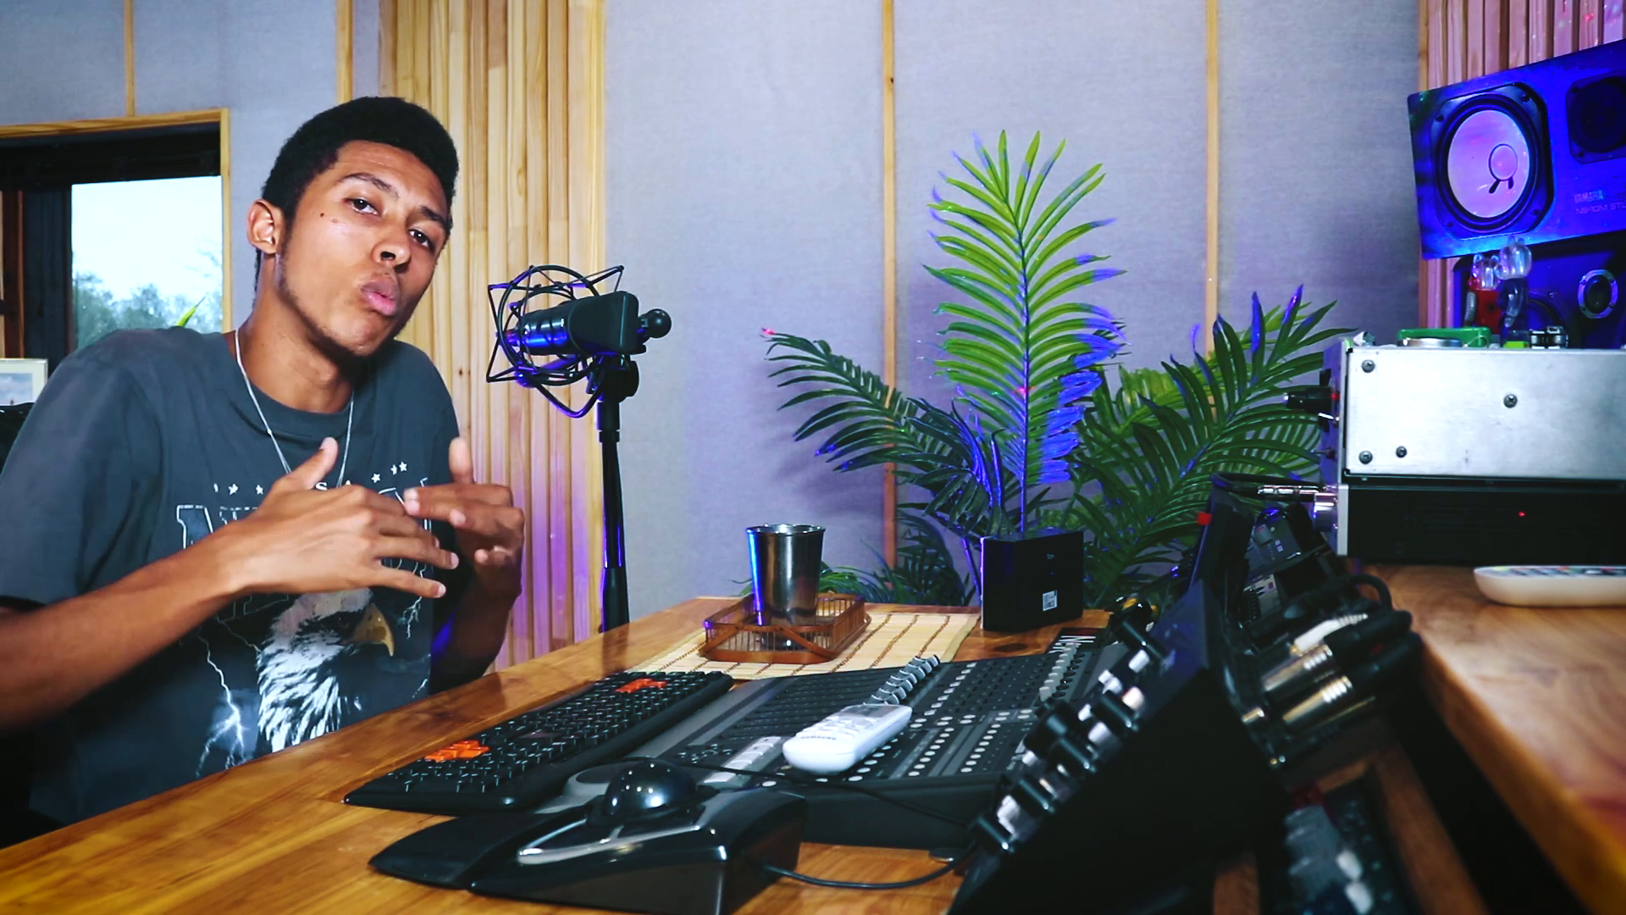